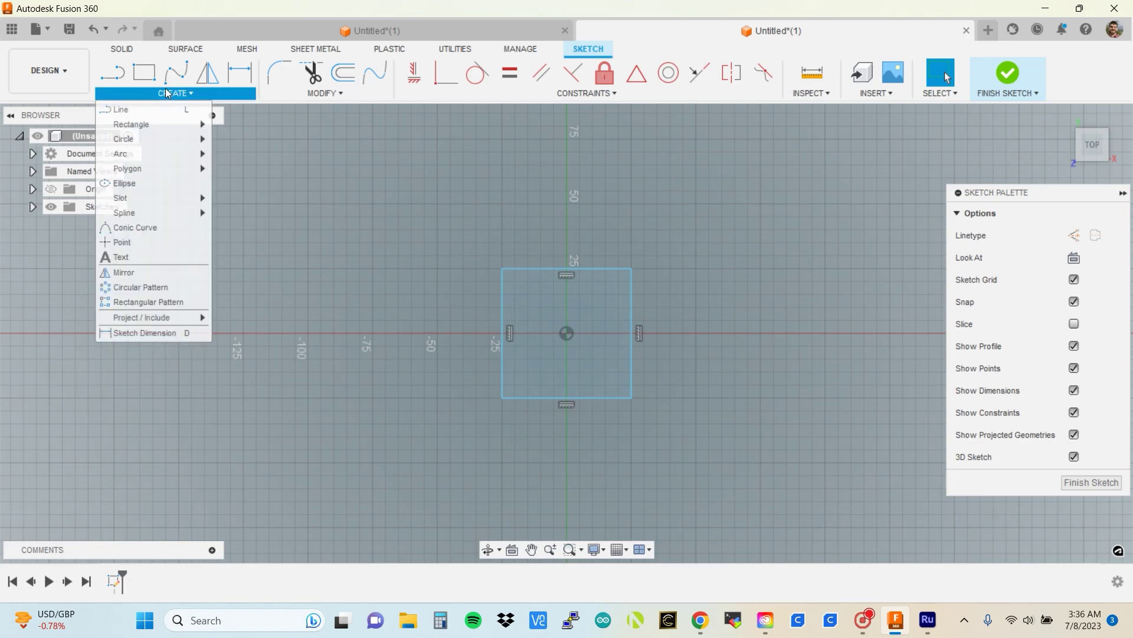
Draw an ellipse centred on the origin, about 80 mm long along the vertical axis and about 10 mm wide.
{"action": "left_click", "coordinate": [153, 185]}
{"action": "left_click", "coordinate": [566, 334]}
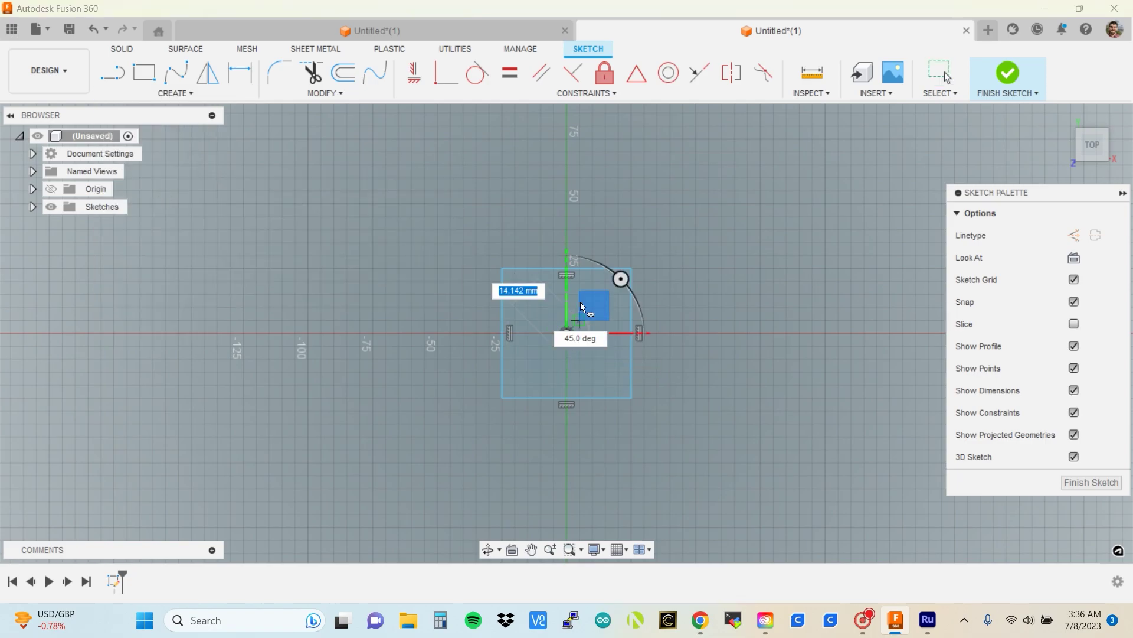
{"action": "left_click", "coordinate": [562, 229]}
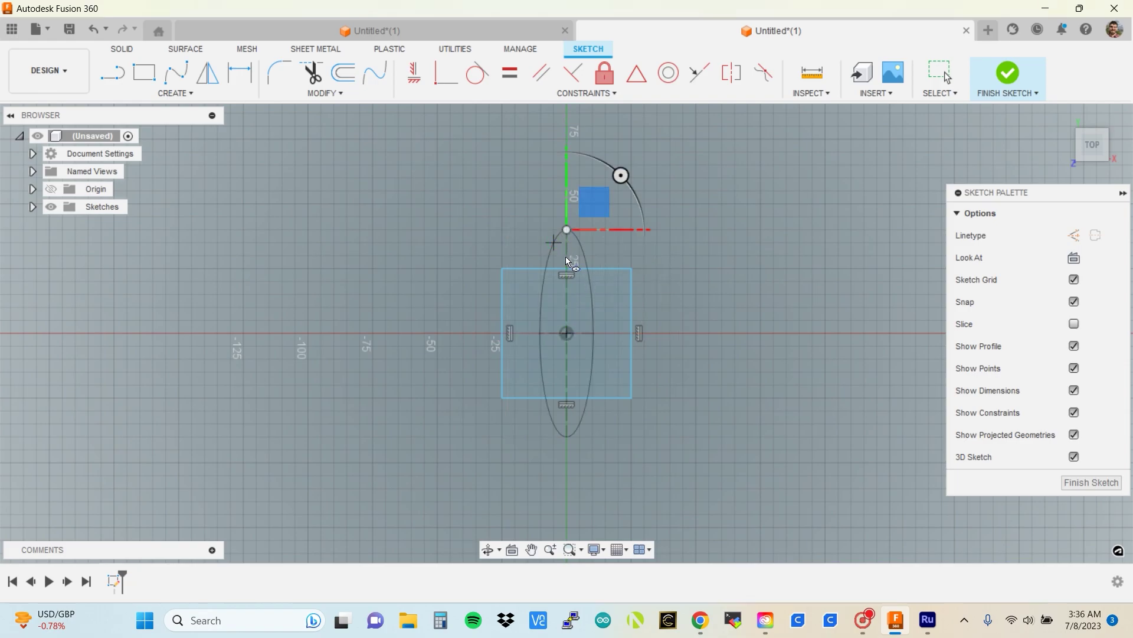
{"action": "scroll", "coordinate": [566, 256], "scroll_direction": "up", "scroll_amount": 2}
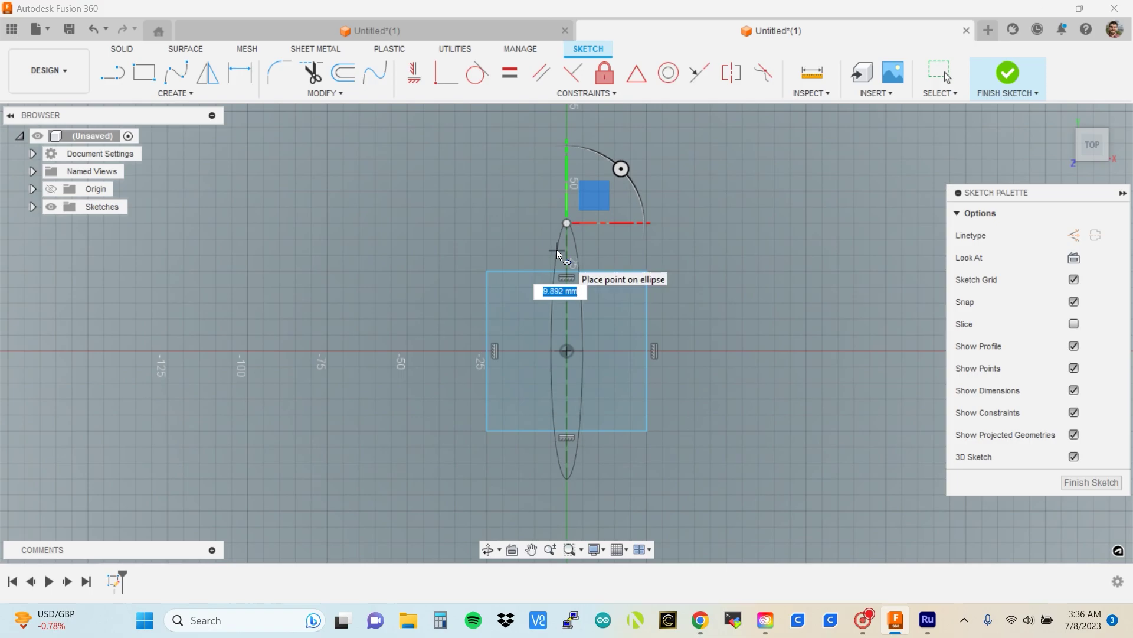
{"action": "left_click", "coordinate": [557, 250]}
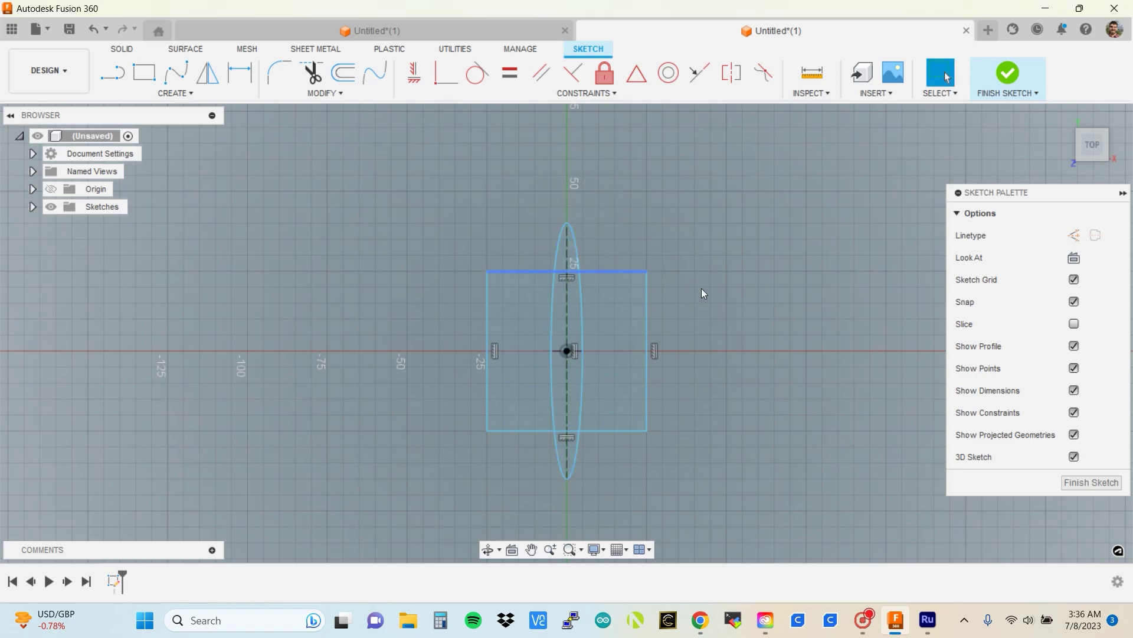
{"action": "scroll", "coordinate": [702, 254], "scroll_direction": "down", "scroll_amount": 2}
{"action": "key", "text": "Escape"}
Create a full circular pattern of the ellipse around the origin with a quantity of 17.
{"action": "scroll", "coordinate": [522, 283], "scroll_direction": "up", "scroll_amount": 2}
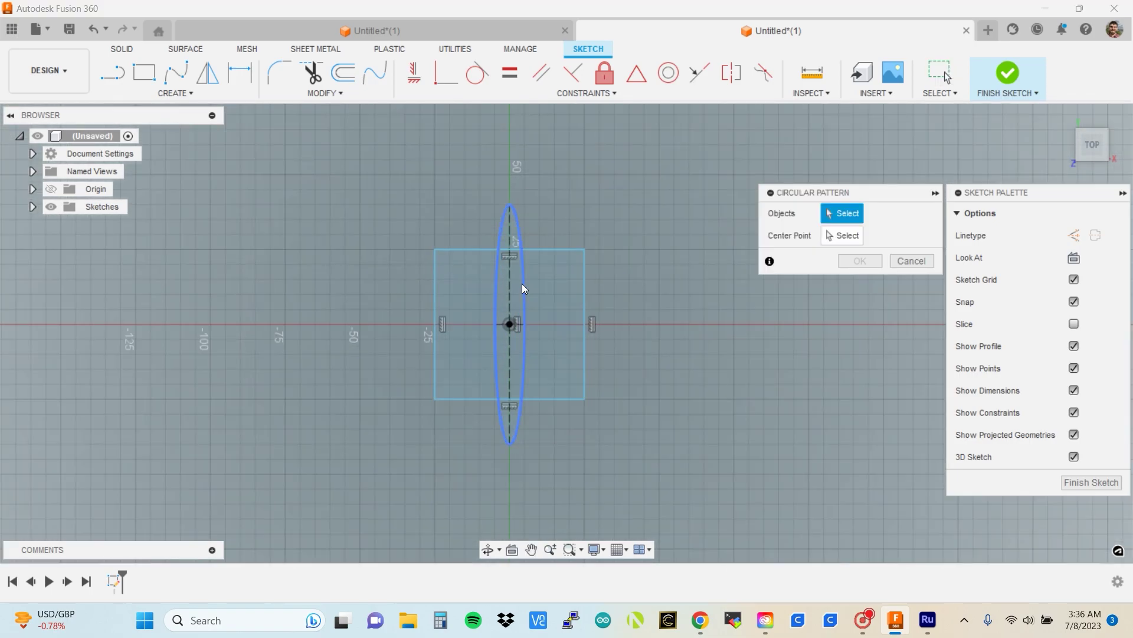
{"action": "left_click", "coordinate": [513, 284]}
{"action": "left_click", "coordinate": [515, 323]}
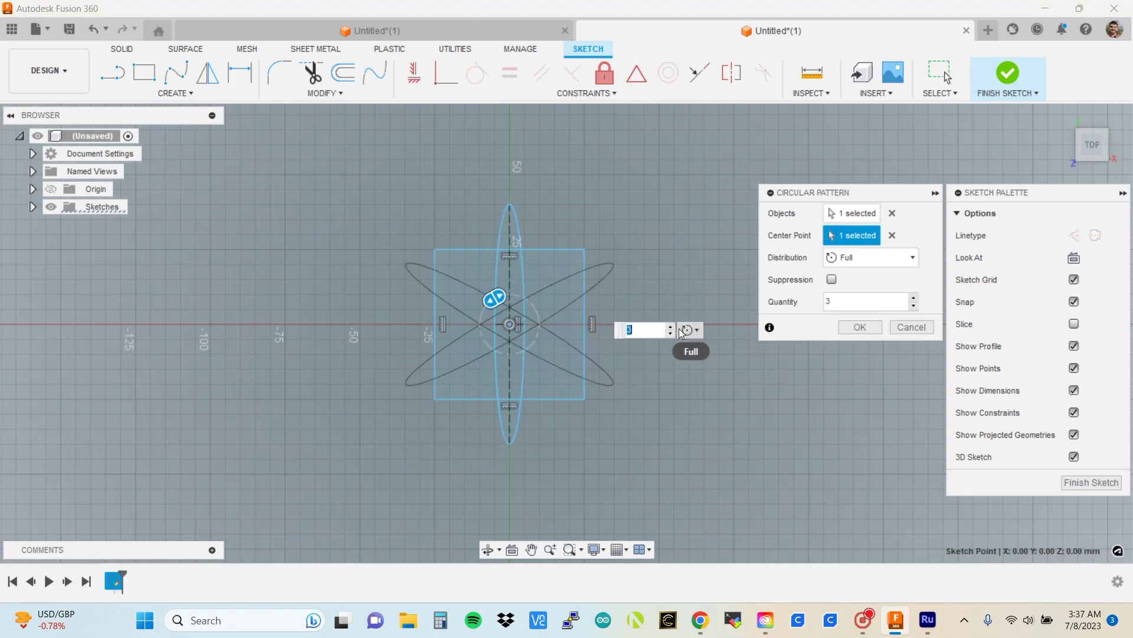
{"action": "type", "text": "17"}
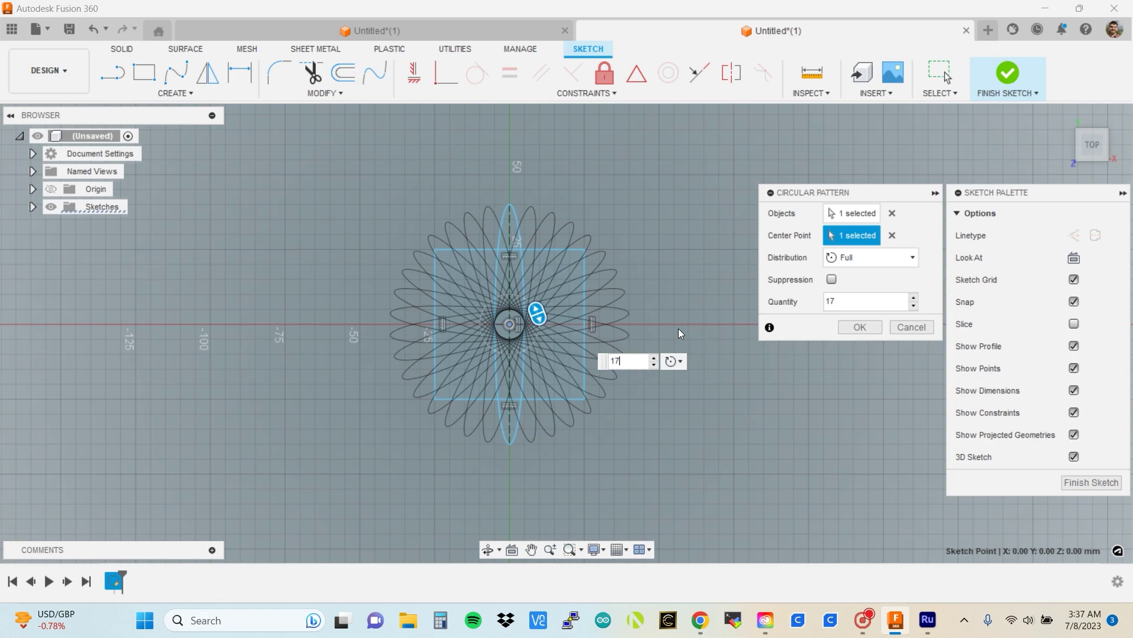
{"action": "key", "text": "Return"}
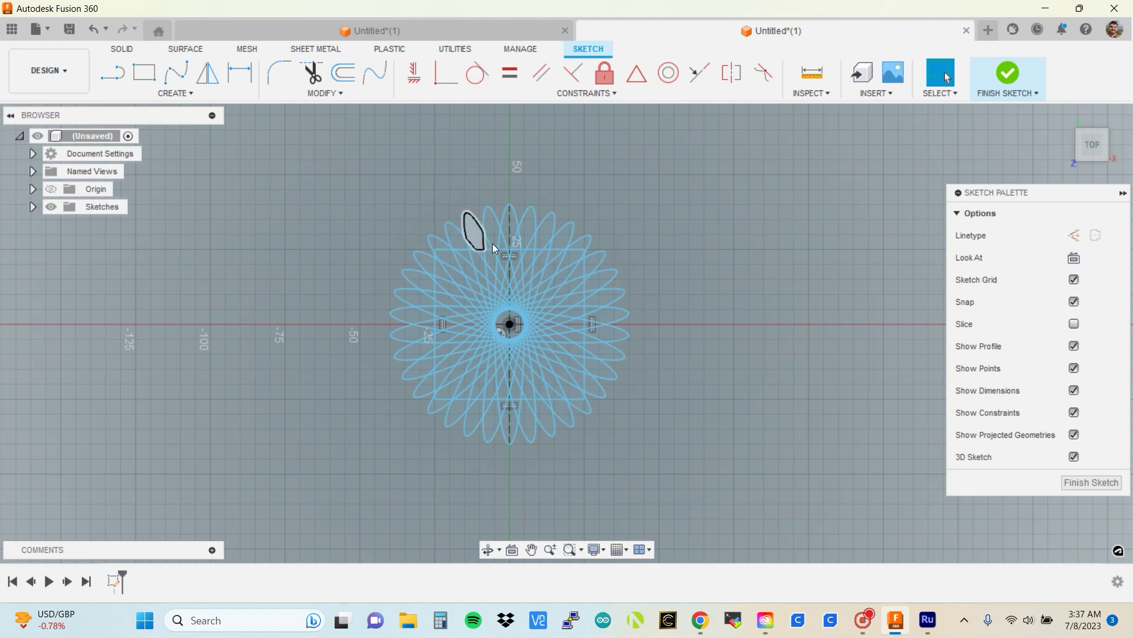
Delete the upper and left sides of the square from the sketch.
{"action": "scroll", "coordinate": [487, 243], "scroll_direction": "up", "scroll_amount": 5}
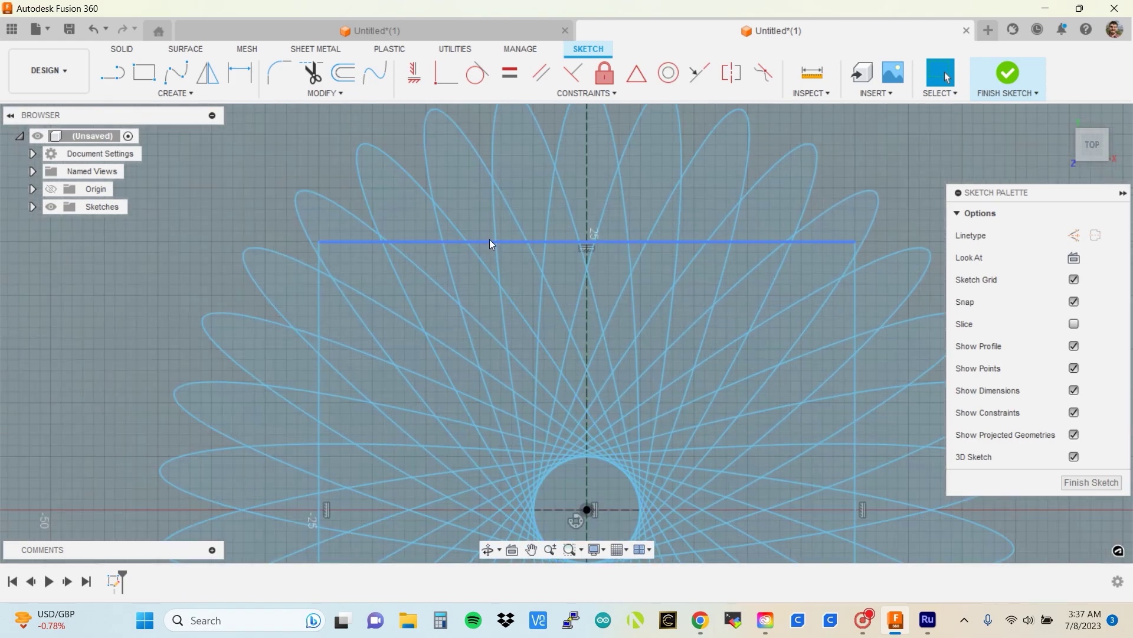
{"action": "left_click", "coordinate": [490, 240]}
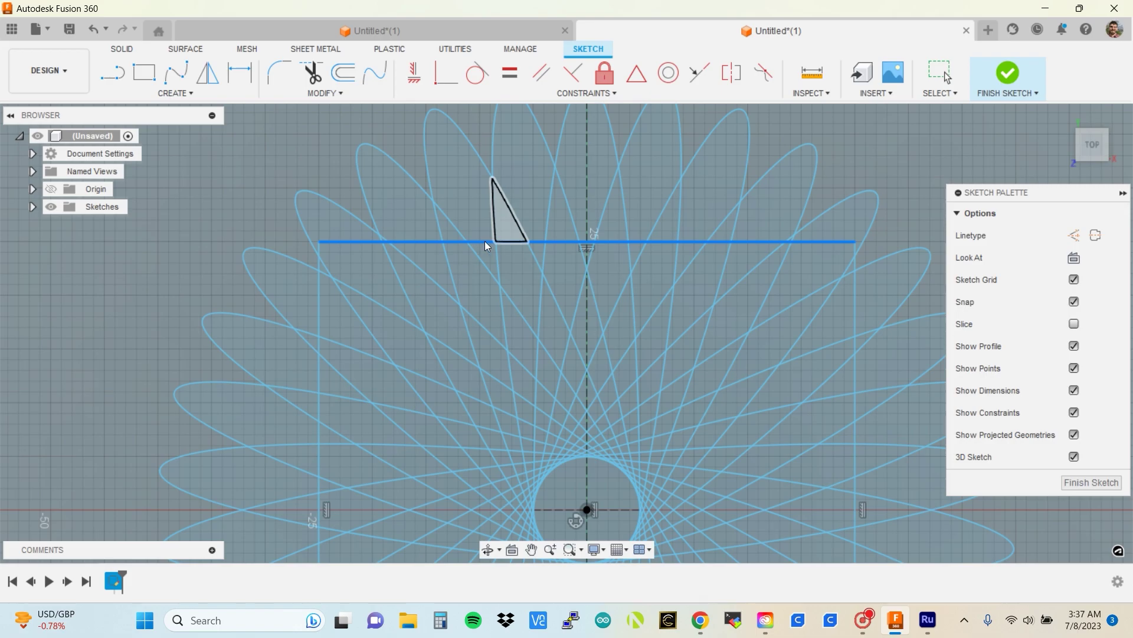
{"action": "key", "text": "Delete"}
{"action": "left_click", "coordinate": [324, 324]}
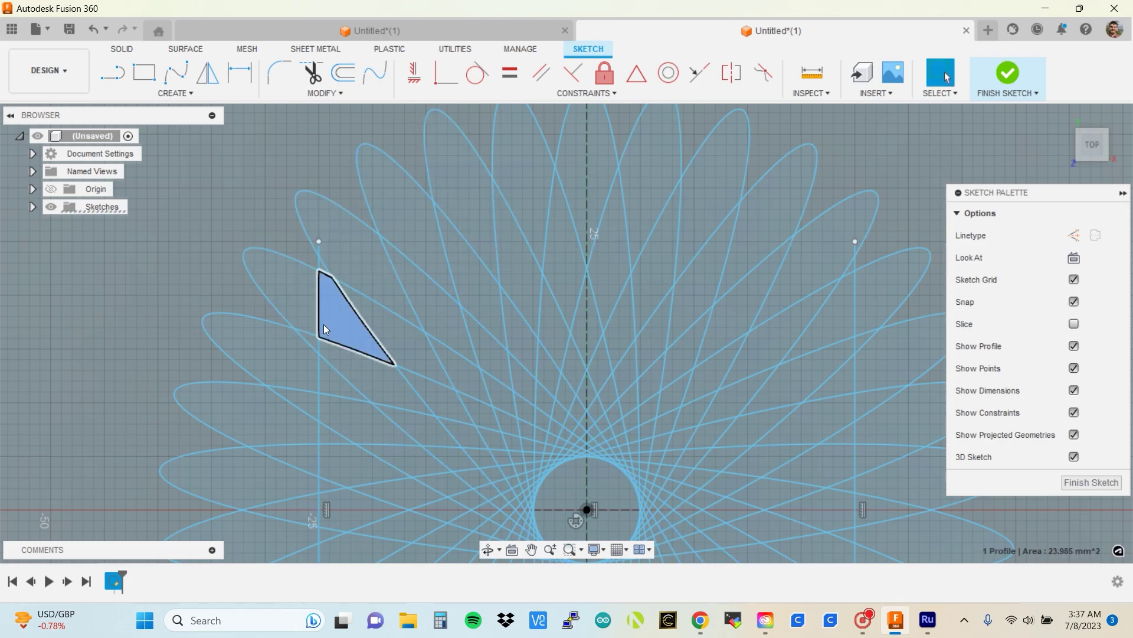
{"action": "left_click", "coordinate": [311, 322]}
{"action": "left_click", "coordinate": [319, 323]}
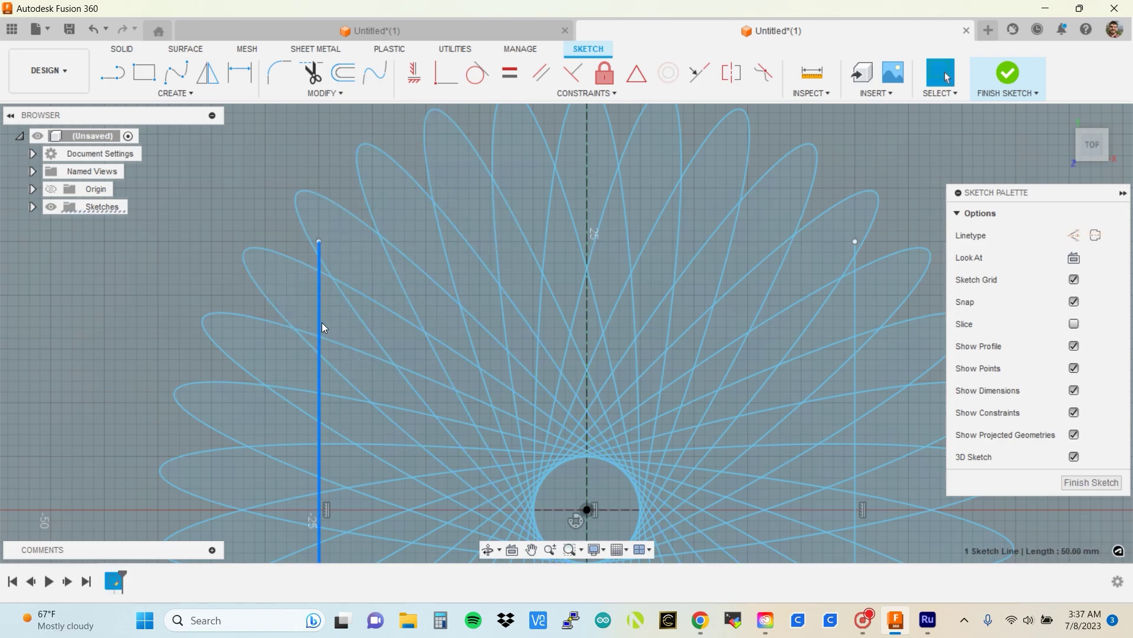
{"action": "key", "text": "Delete"}
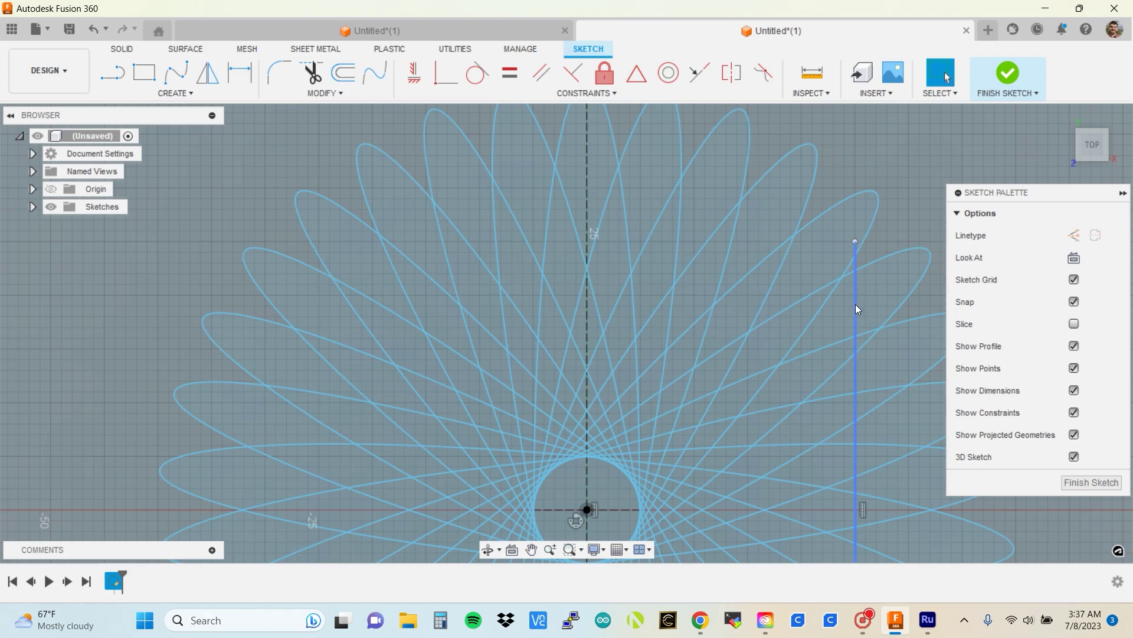
Delete the remaining right and lower sides of the square.
{"action": "scroll", "coordinate": [789, 379], "scroll_direction": "down", "scroll_amount": 4}
{"action": "middle_click_drag", "start_coordinate": [792, 380], "coordinate": [635, 165]}
{"action": "scroll", "coordinate": [638, 325], "scroll_direction": "up", "scroll_amount": 10}
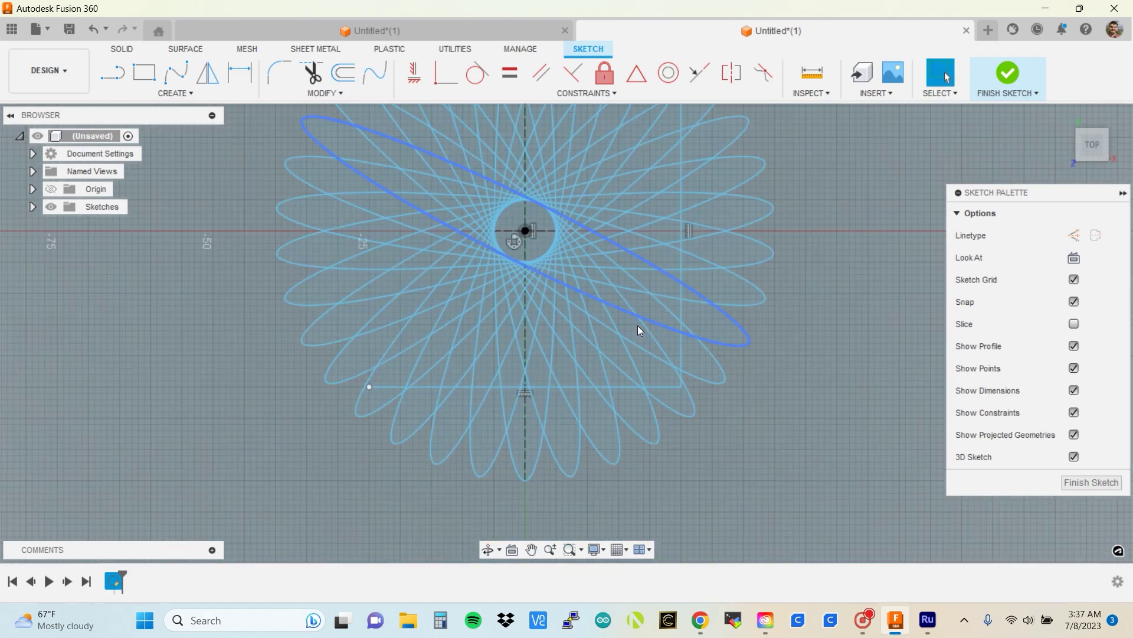
{"action": "left_click", "coordinate": [708, 344]}
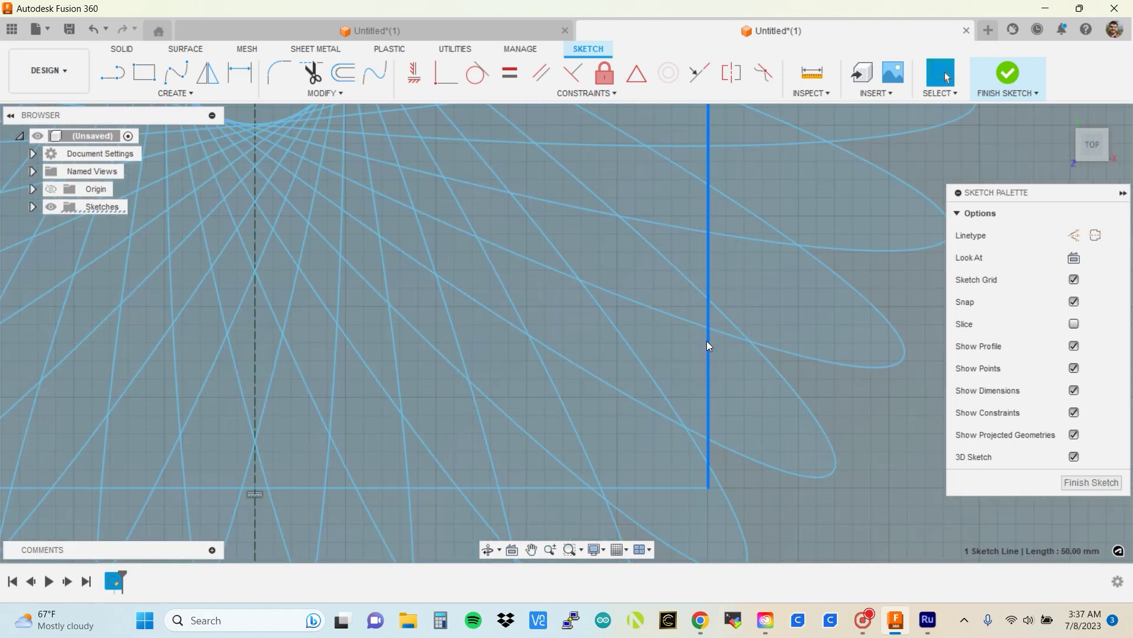
{"action": "left_click", "coordinate": [646, 489]}
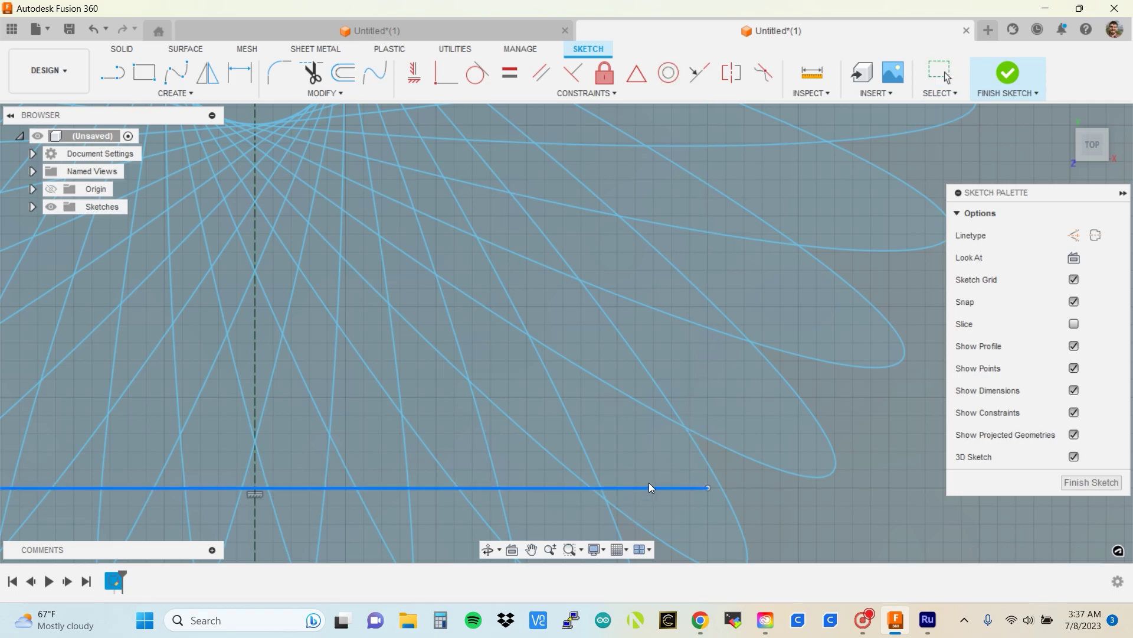
{"action": "scroll", "coordinate": [649, 482], "scroll_direction": "down", "scroll_amount": 8}
{"action": "scroll", "coordinate": [650, 482], "scroll_direction": "down", "scroll_amount": 4}
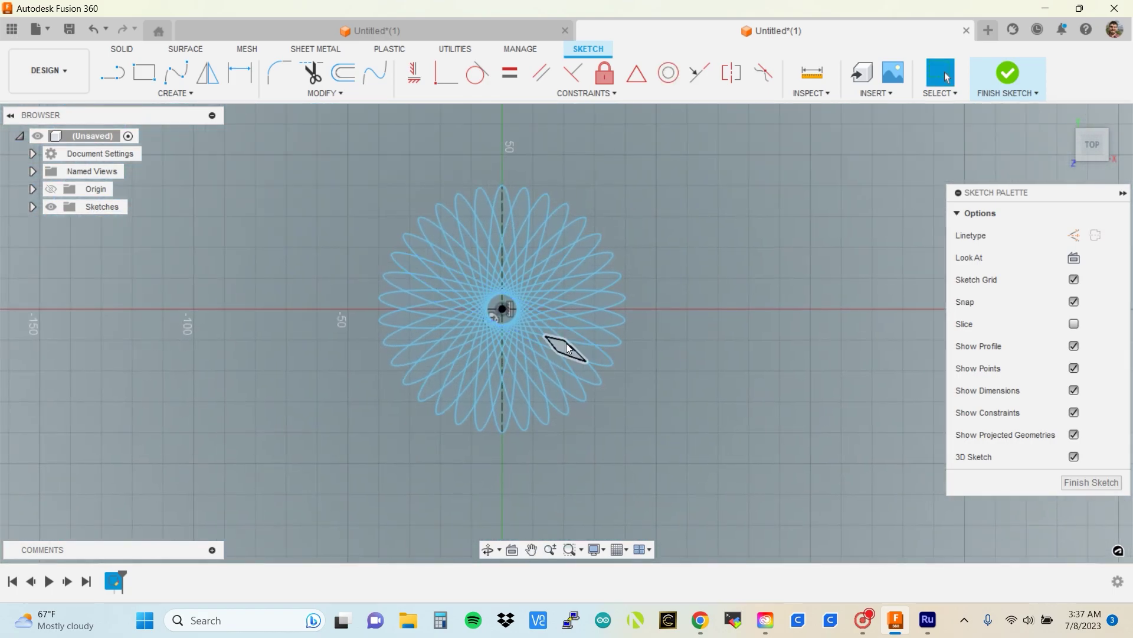
Trim the crossing ellipse segments just inside the petal tips to separate the outer scalloped outline from the inner star.
{"action": "left_click", "coordinate": [317, 79]}
{"action": "scroll", "coordinate": [522, 221], "scroll_direction": "up", "scroll_amount": 9}
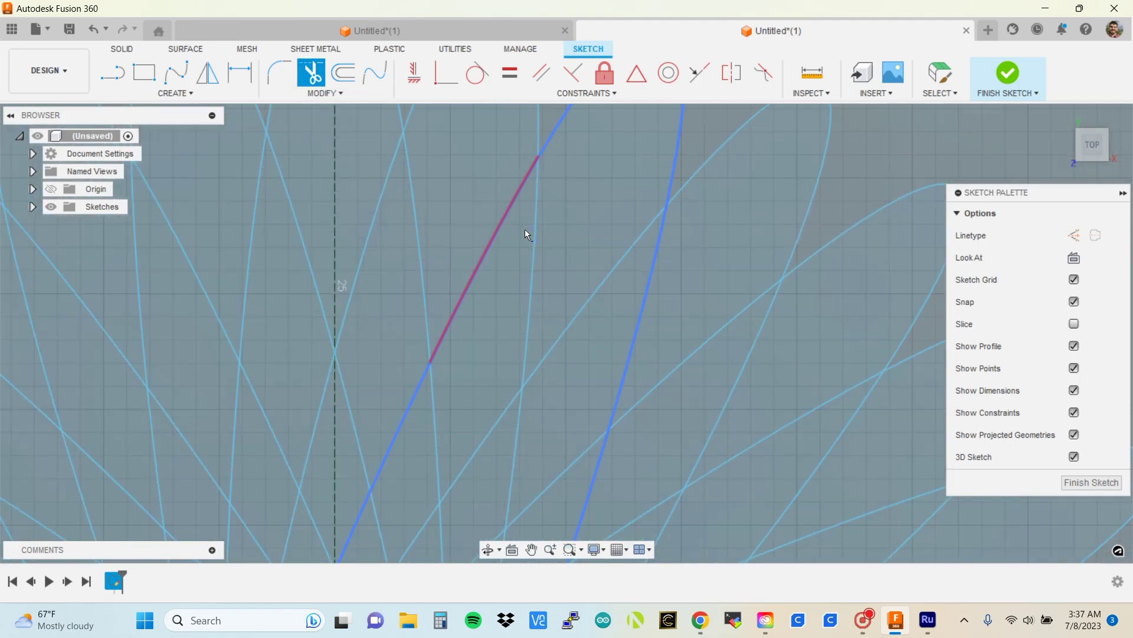
{"action": "left_click", "coordinate": [526, 230]}
{"action": "left_click", "coordinate": [548, 260]}
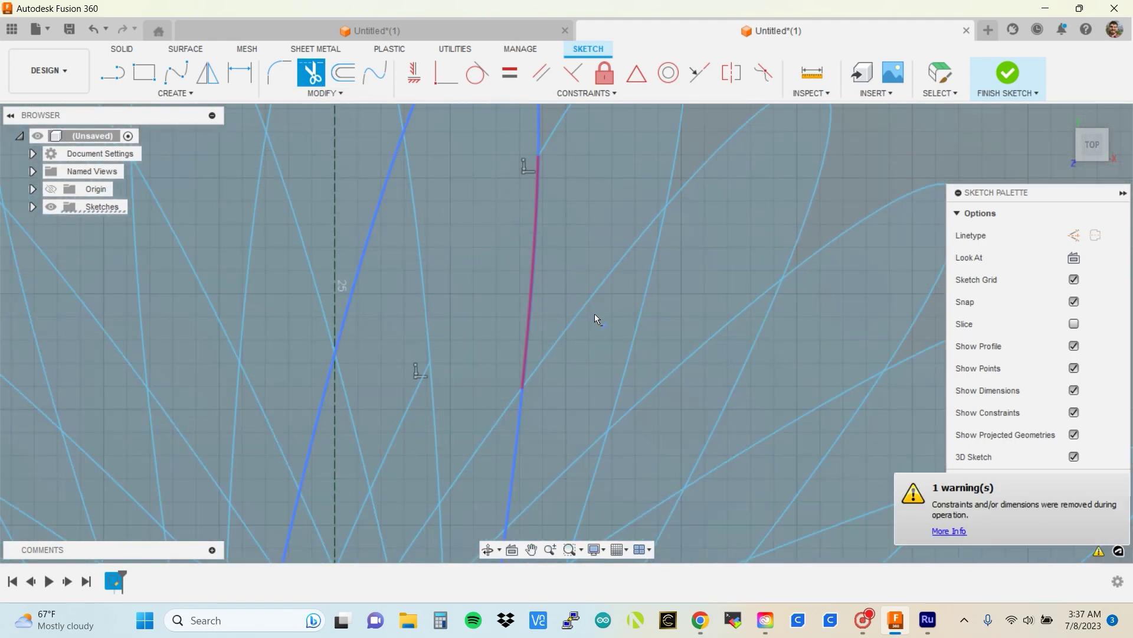
{"action": "left_click", "coordinate": [638, 328]}
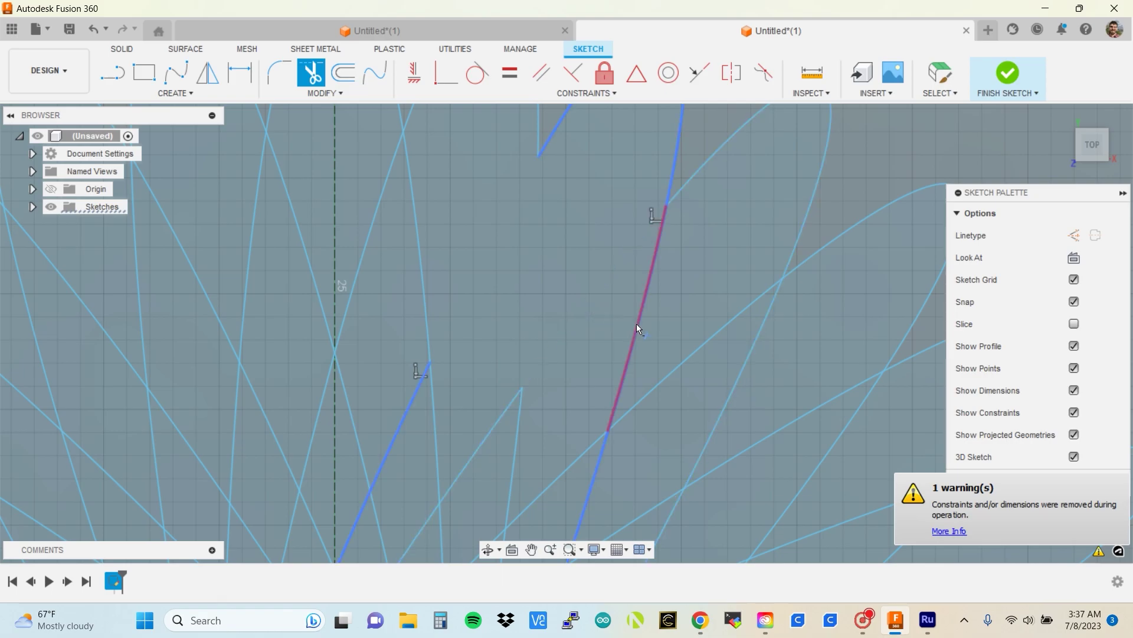
{"action": "left_click", "coordinate": [685, 362]}
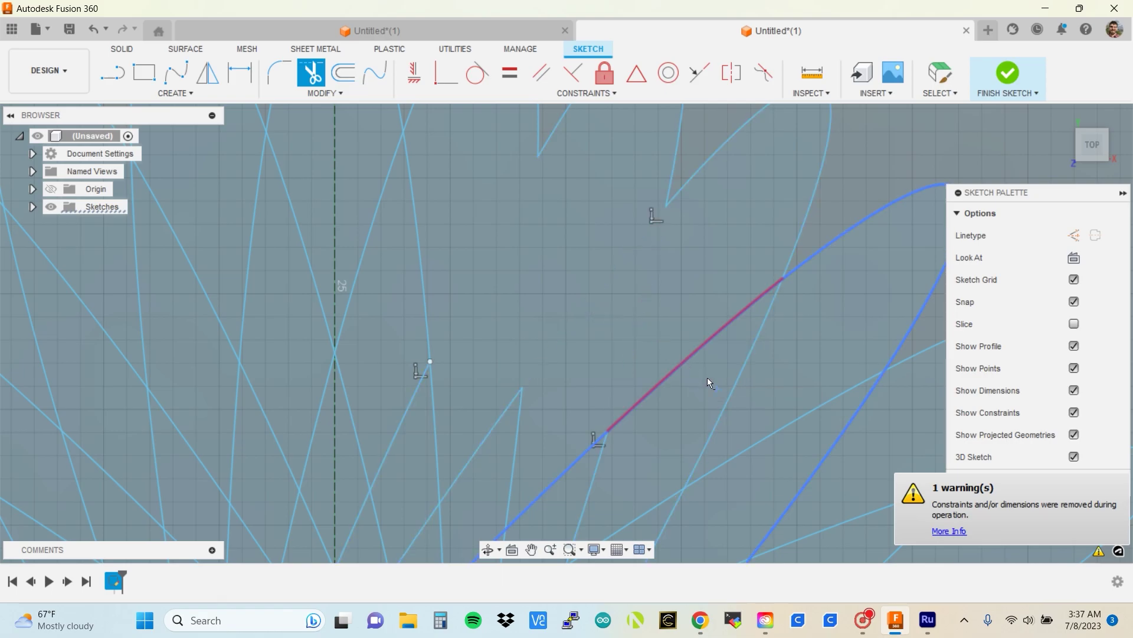
{"action": "left_click", "coordinate": [741, 386]}
{"action": "left_click", "coordinate": [763, 426]}
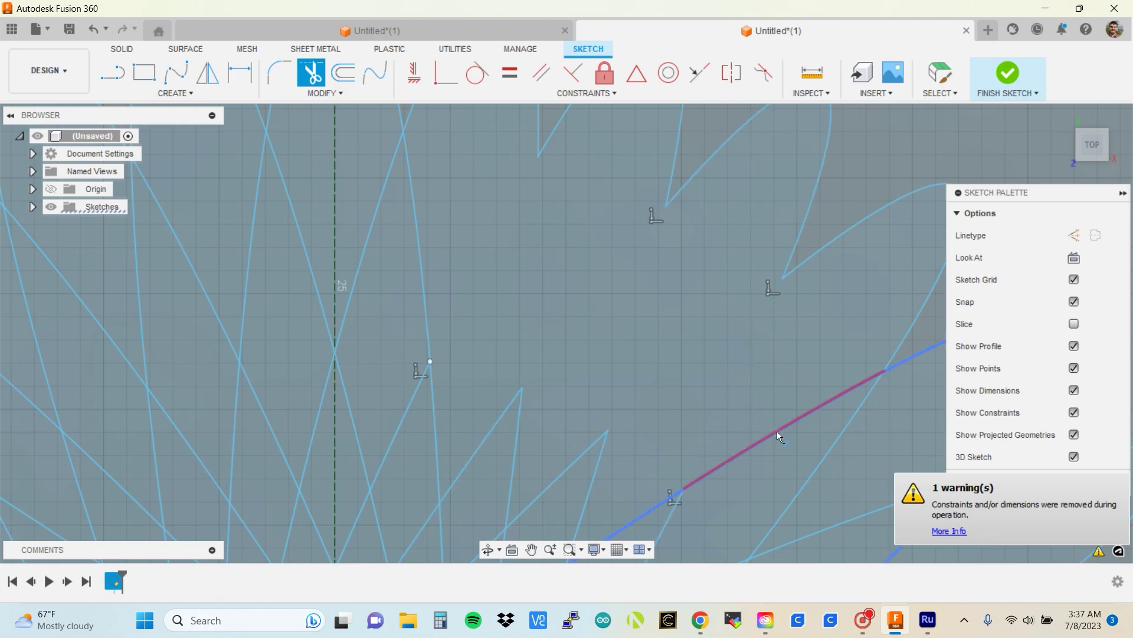
{"action": "left_click", "coordinate": [810, 466]}
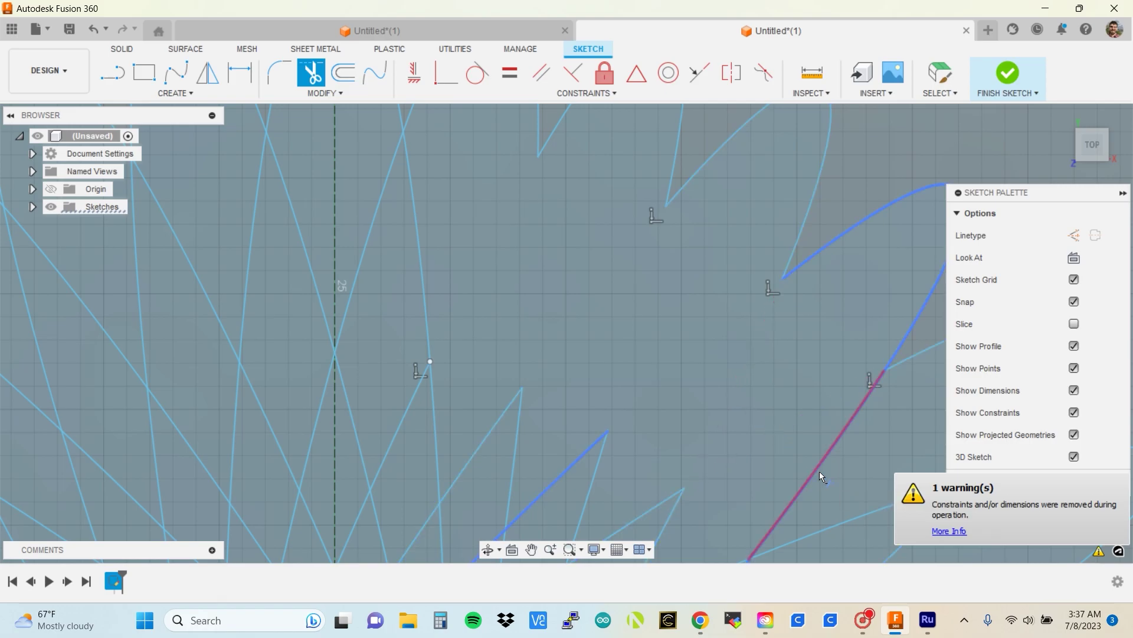
Trim crossing curve segments of the inner star around the sketch centre.
{"action": "scroll", "coordinate": [805, 450], "scroll_direction": "down", "scroll_amount": 5}
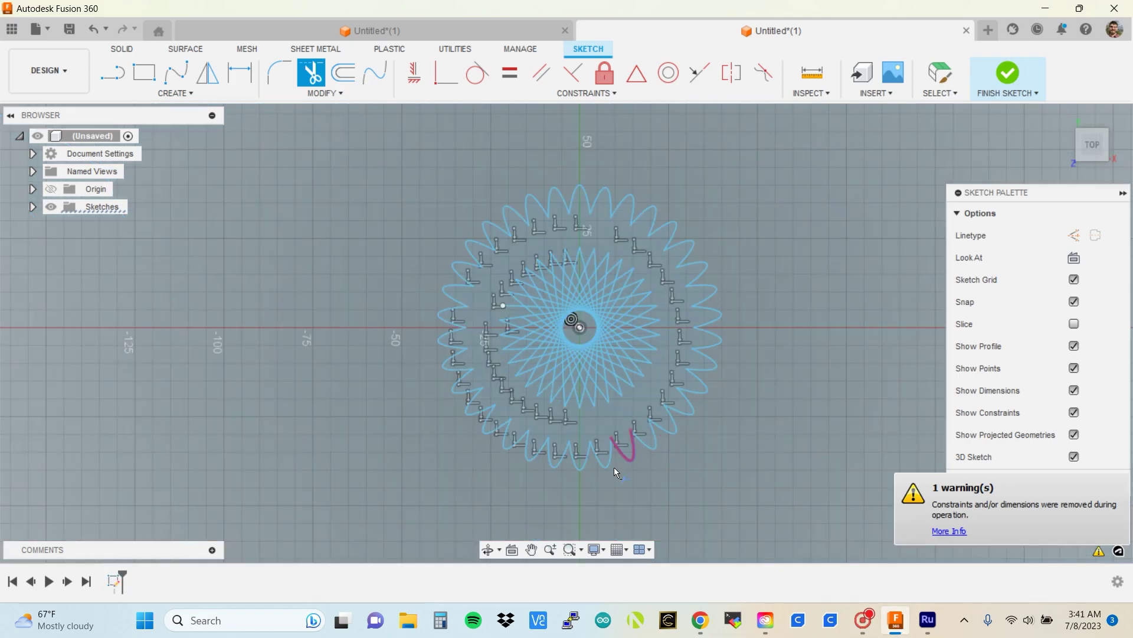
{"action": "scroll", "coordinate": [640, 286], "scroll_direction": "up", "scroll_amount": 2}
{"action": "scroll", "coordinate": [640, 286], "scroll_direction": "down", "scroll_amount": 1}
{"action": "scroll", "coordinate": [586, 274], "scroll_direction": "up", "scroll_amount": 2}
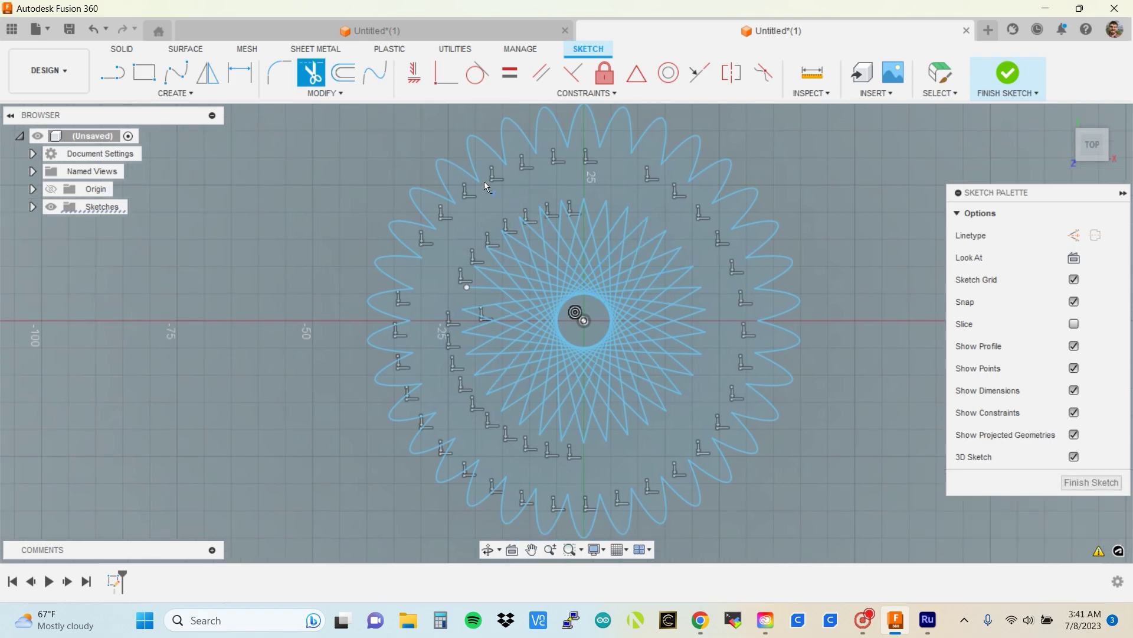
{"action": "left_click", "coordinate": [602, 285]}
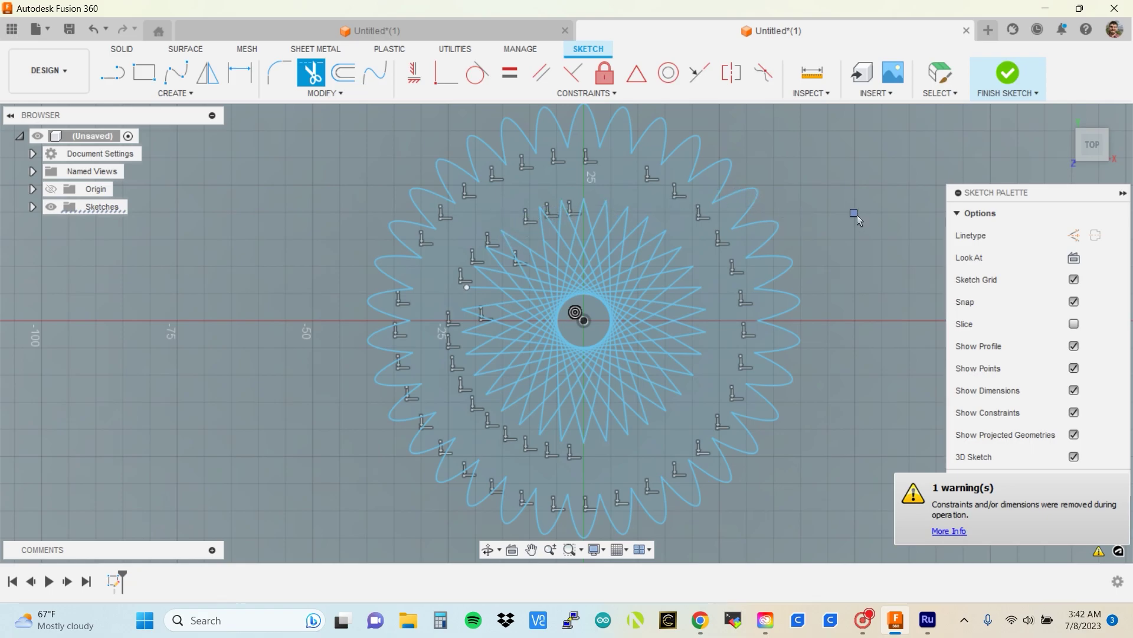
{"action": "left_click", "coordinate": [614, 194]}
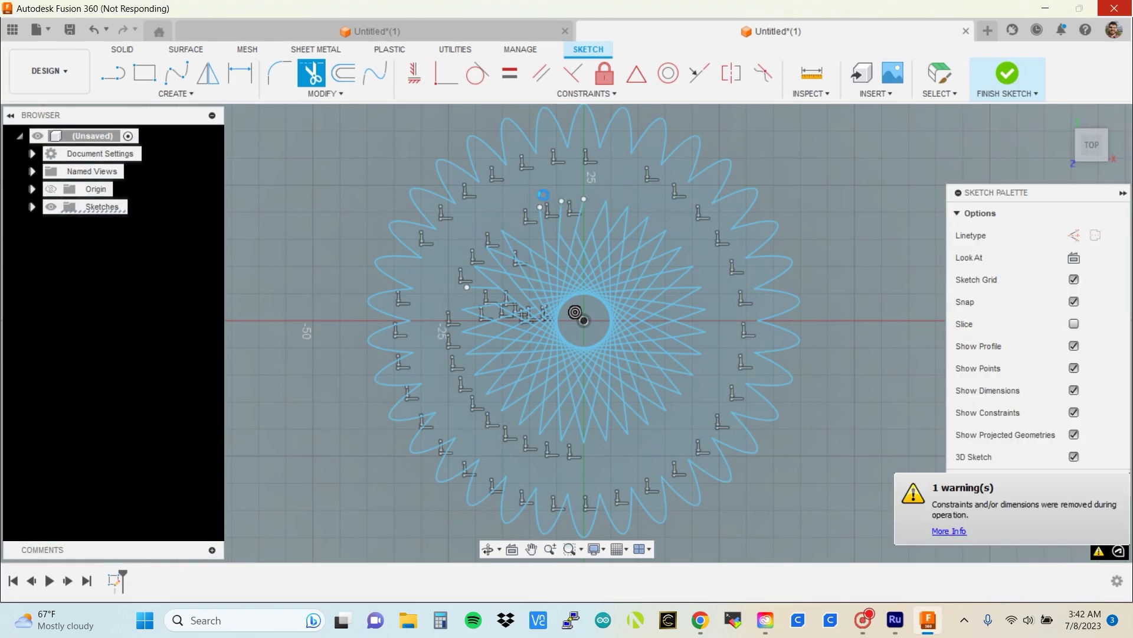
Leave the Trim tool, window-select the curves inside the inner star and delete them.
{"action": "scroll", "coordinate": [544, 195], "scroll_direction": "up", "scroll_amount": 2}
{"action": "key", "text": "Escape"}
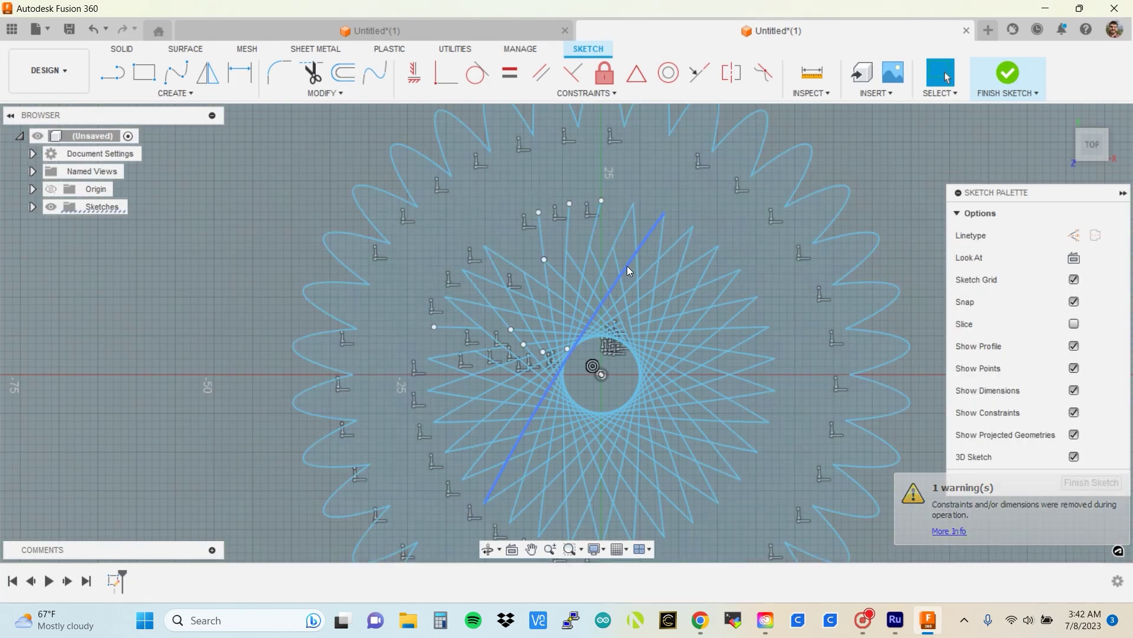
{"action": "mouse_move", "coordinate": [460, 194]}
{"action": "left_mouse_down"}
{"action": "mouse_move", "coordinate": [519, 278]}
{"action": "mouse_move", "coordinate": [696, 411]}
{"action": "mouse_move", "coordinate": [751, 534]}
{"action": "left_mouse_up"}
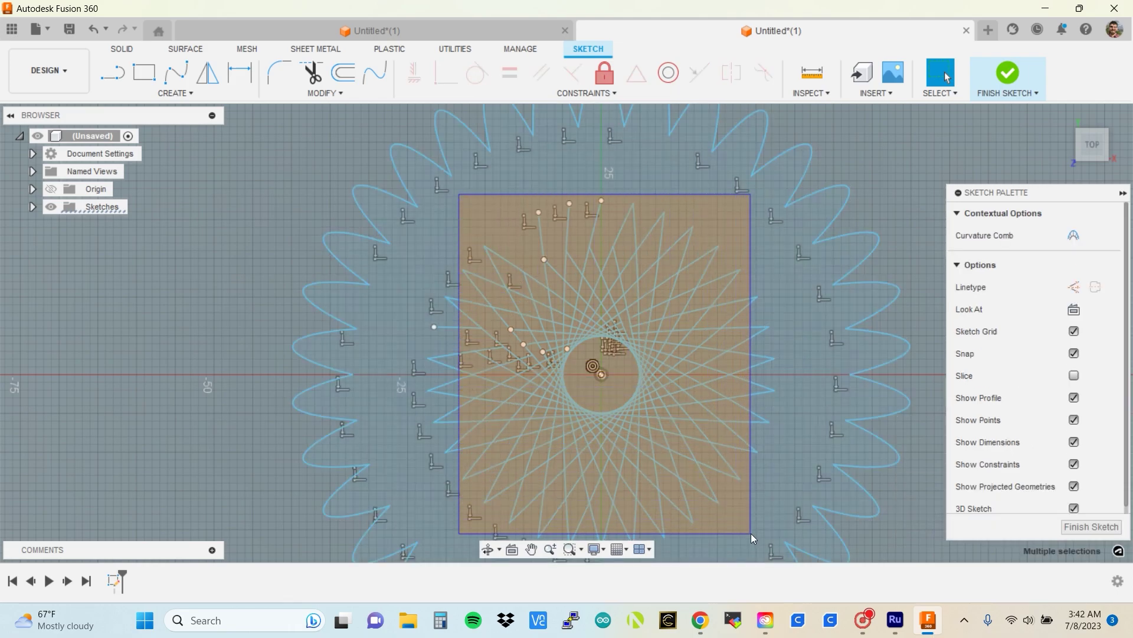
{"action": "key", "text": "Delete"}
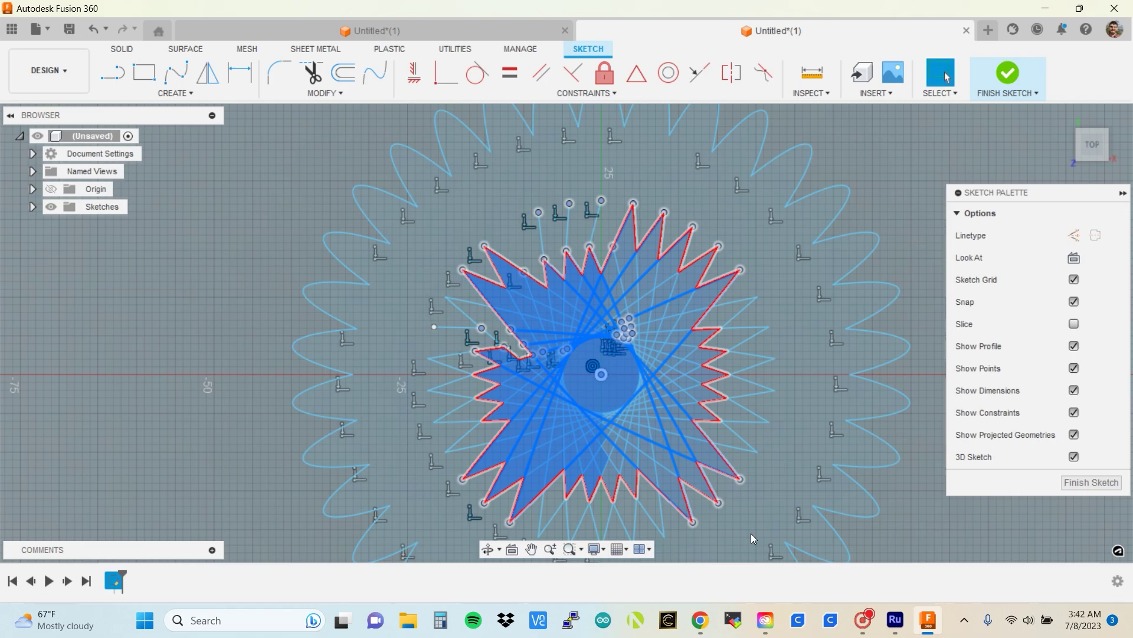
{"action": "scroll", "coordinate": [730, 389], "scroll_direction": "down", "scroll_amount": 1}
{"action": "scroll", "coordinate": [720, 360], "scroll_direction": "down", "scroll_amount": 1}
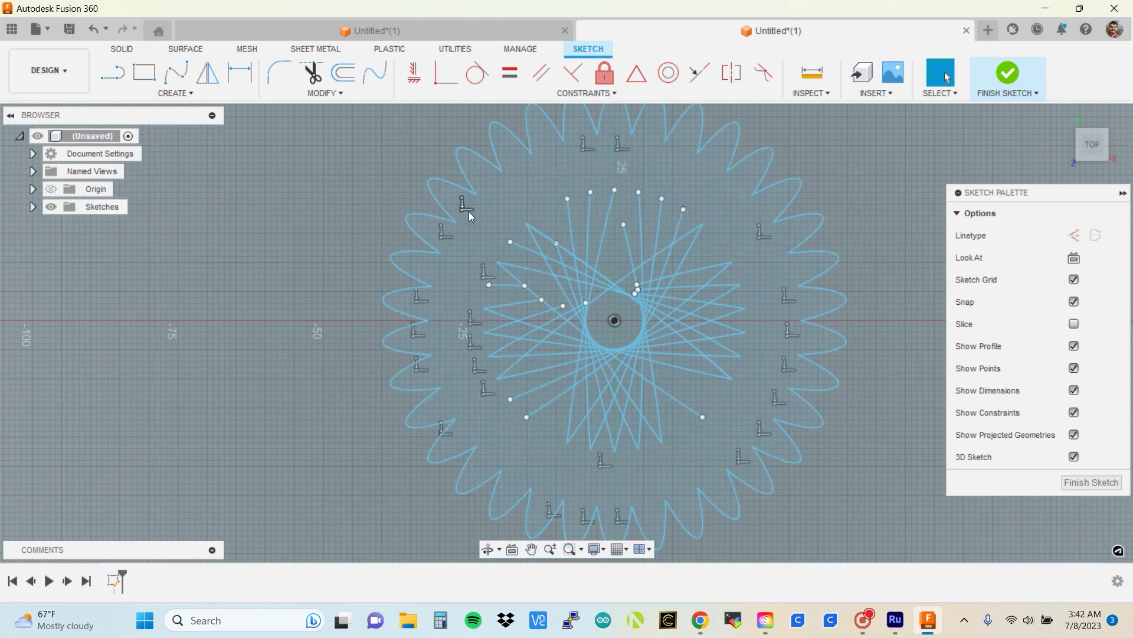
Window-select another group of leftover inner star curves around the centre and delete them, keeping the outer petal outline.
{"action": "key", "text": "r"}
{"action": "left_click", "coordinate": [483, 219]}
{"action": "left_click", "coordinate": [642, 356]}
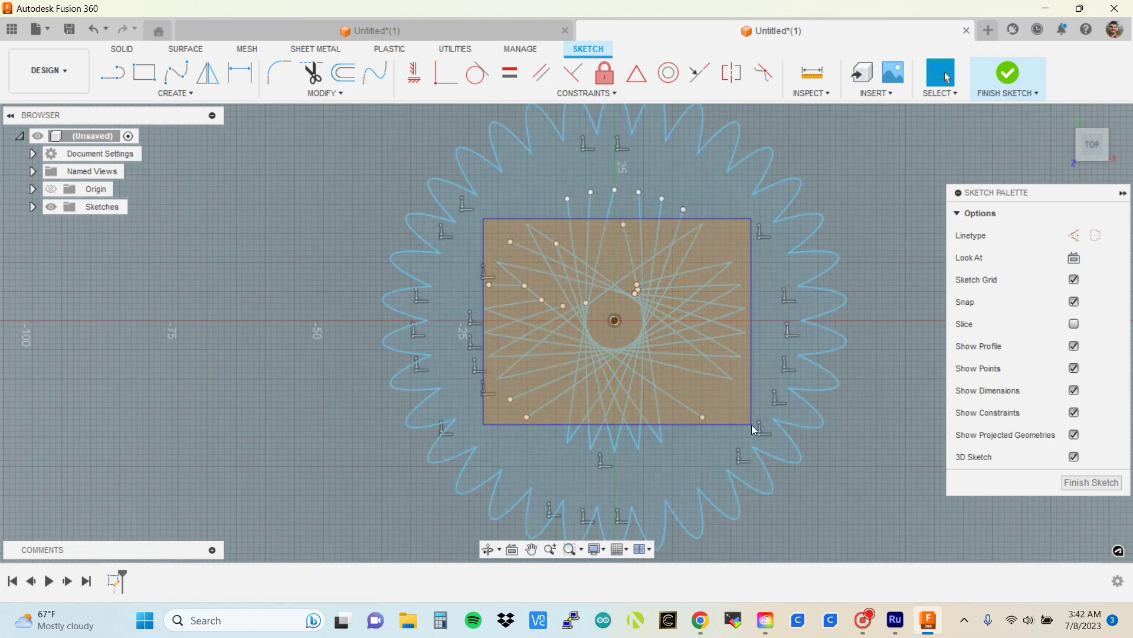
{"action": "key", "text": "ctrl+z"}
{"action": "key", "text": "ctrl+z"}
{"action": "key", "text": "Delete"}
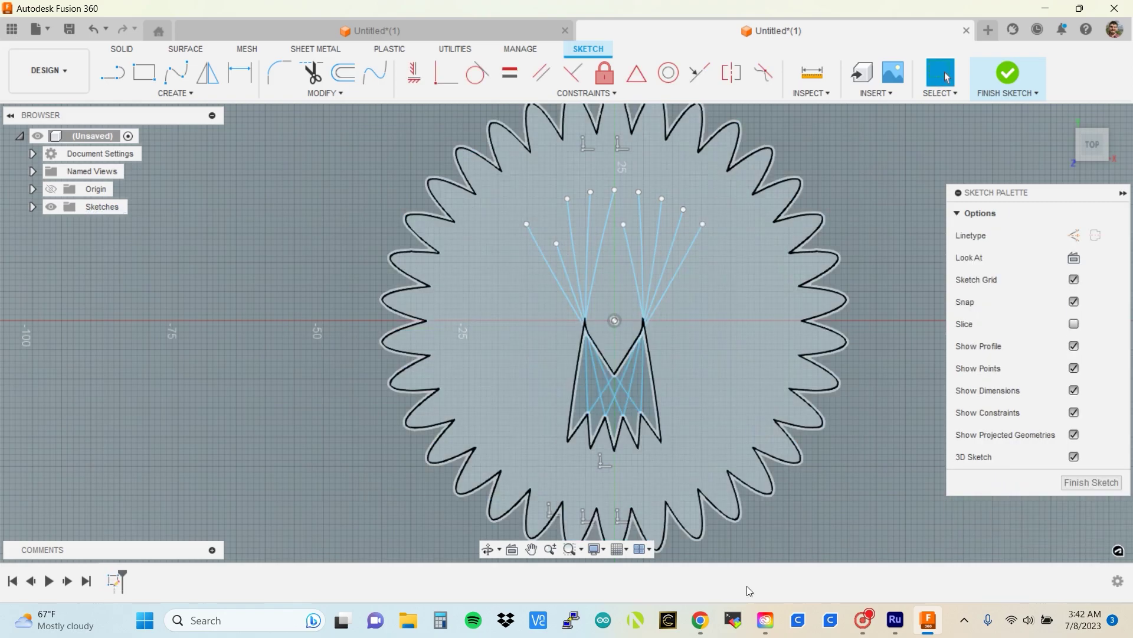
Undo the small drag of the sketch point on the outer petal outline.
{"action": "left_click_drag", "start_coordinate": [511, 178], "coordinate": [516, 180]}
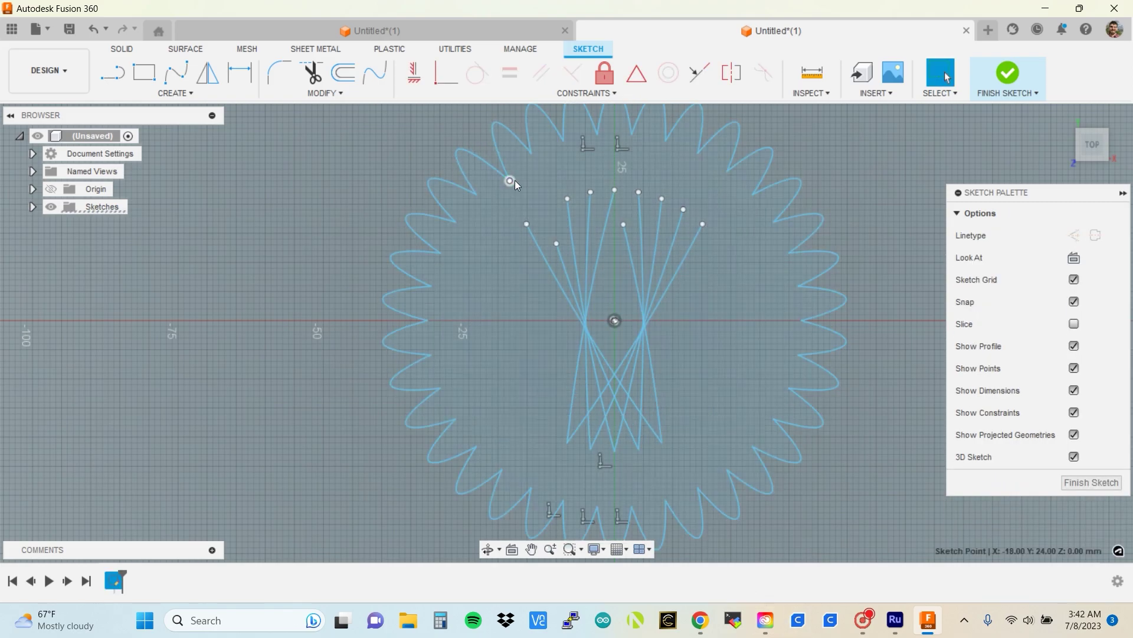
{"action": "left_click", "coordinate": [93, 29]}
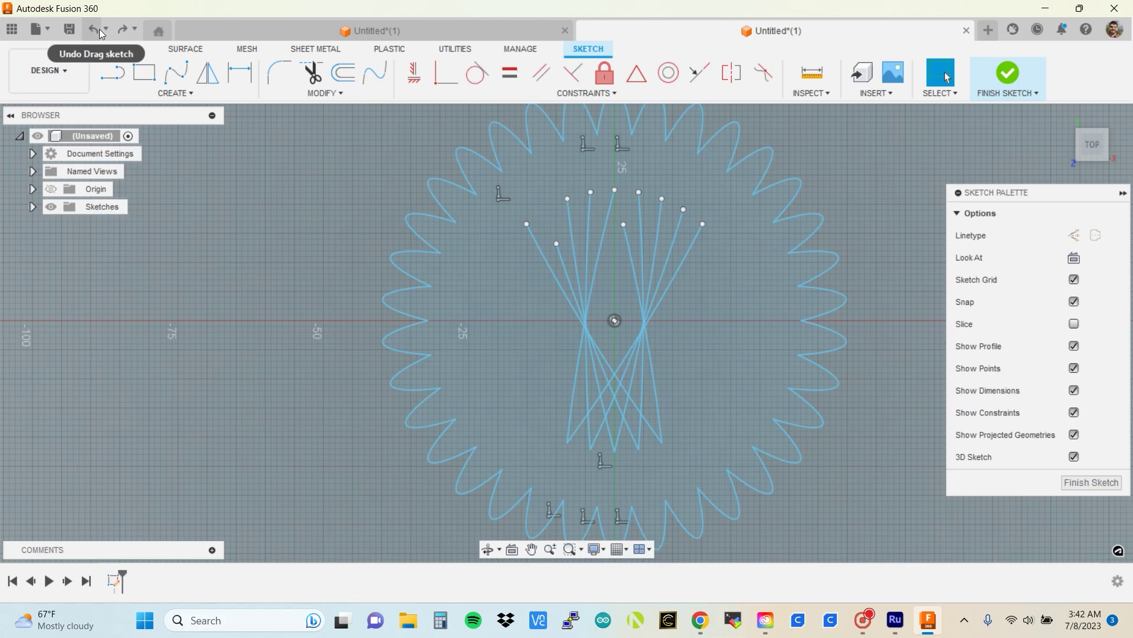
Delete all the remaining curves inside the petal outline, including the last diagonal elliptical curve across the centre.
{"action": "mouse_move", "coordinate": [530, 169]}
{"action": "left_mouse_down"}
{"action": "mouse_move", "coordinate": [548, 211]}
{"action": "mouse_move", "coordinate": [711, 383]}
{"action": "mouse_move", "coordinate": [703, 476]}
{"action": "left_mouse_up"}
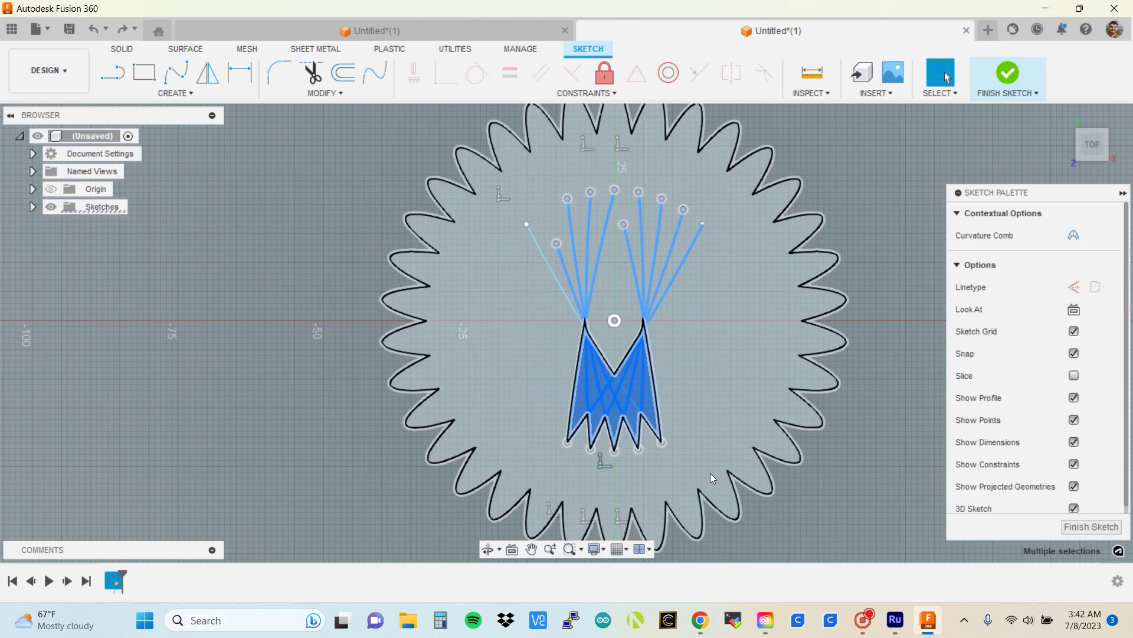
{"action": "key", "text": "Delete"}
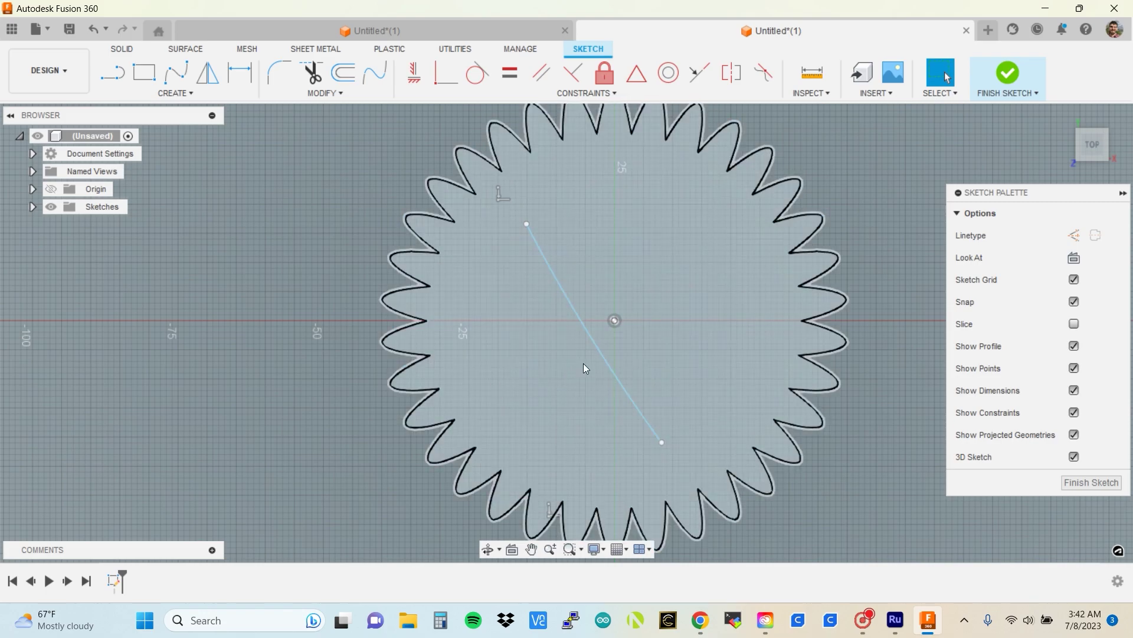
{"action": "left_click", "coordinate": [604, 362]}
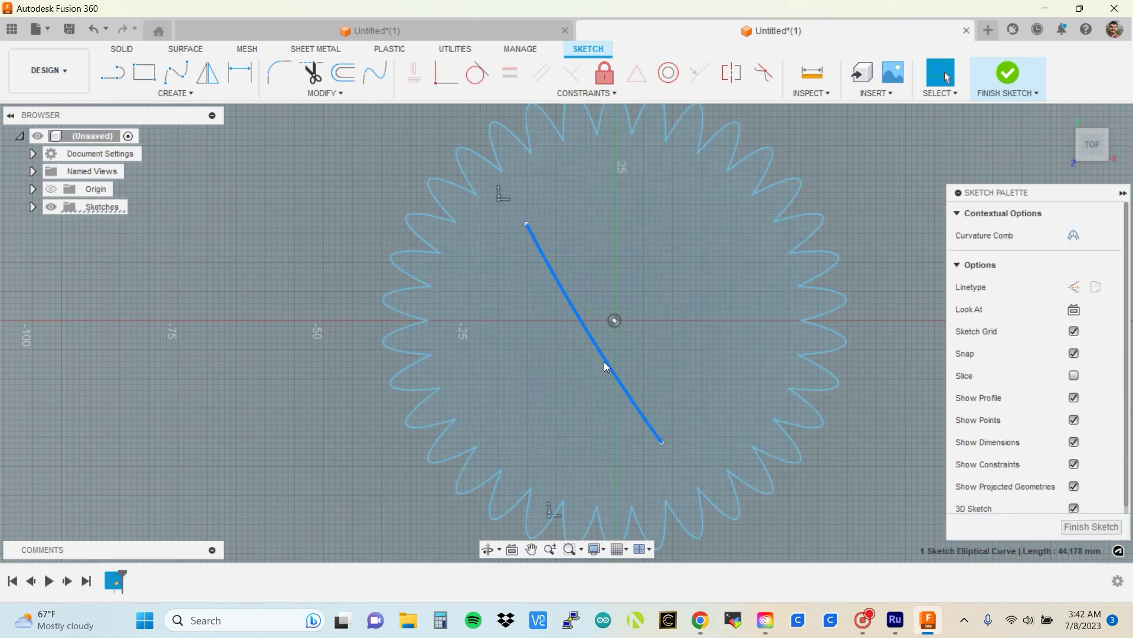
{"action": "key", "text": "Delete"}
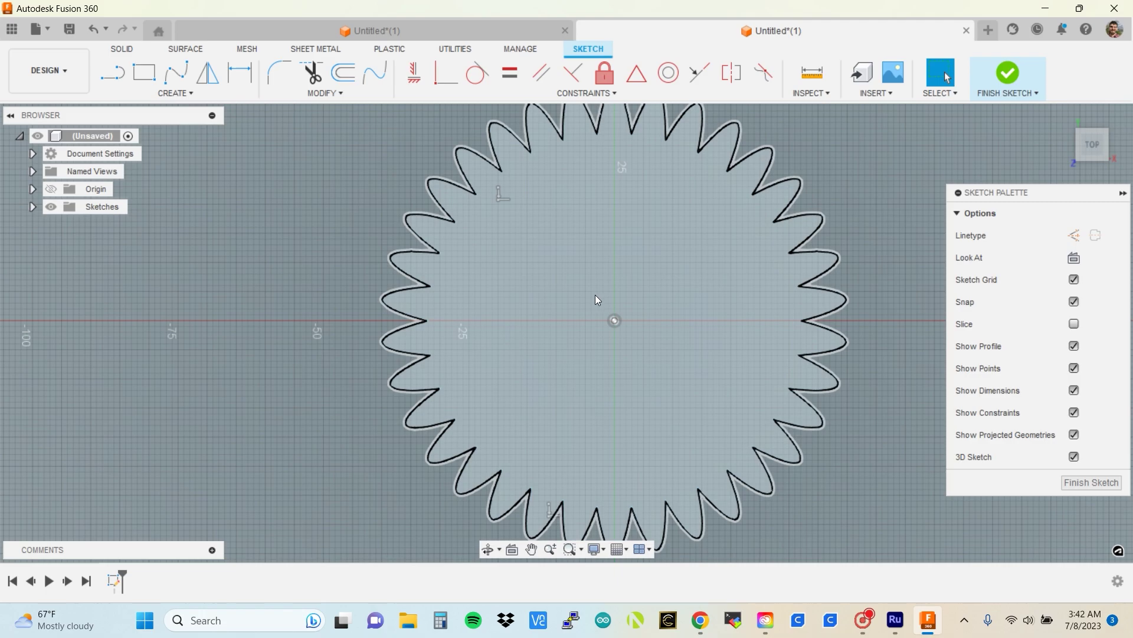
Extrude the scalloped profile 10 mm upward as a form body, with curvature spacing and 34 faces.
{"action": "scroll", "coordinate": [656, 329], "scroll_direction": "down", "scroll_amount": 3}
{"action": "mouse_move", "coordinate": [653, 327]}
{"action": "middle_mouse_down"}
{"action": "mouse_move", "coordinate": [568, 326]}
{"action": "mouse_move", "coordinate": [573, 283]}
{"action": "middle_mouse_up"}
{"action": "mouse_move", "coordinate": [533, 327]}
{"action": "middle_mouse_down", "text": "shift"}
{"action": "mouse_move", "coordinate": [572, 301]}
{"action": "mouse_move", "coordinate": [602, 331]}
{"action": "mouse_move", "coordinate": [569, 301]}
{"action": "mouse_move", "coordinate": [533, 319]}
{"action": "middle_mouse_up", "text": "shift"}
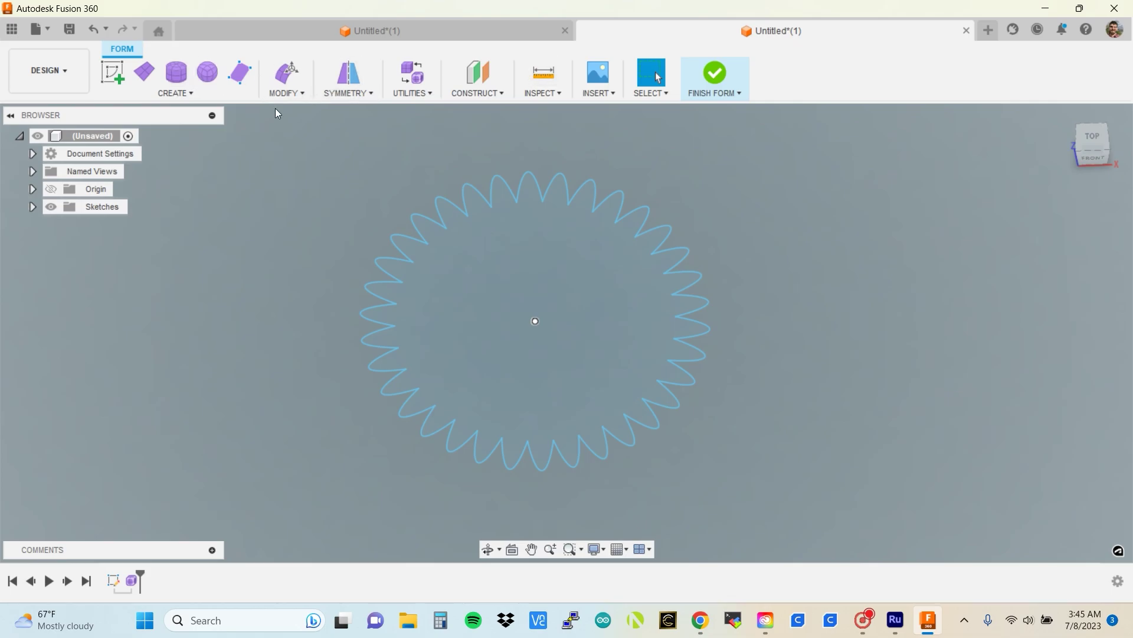
{"action": "left_click", "coordinate": [190, 95]}
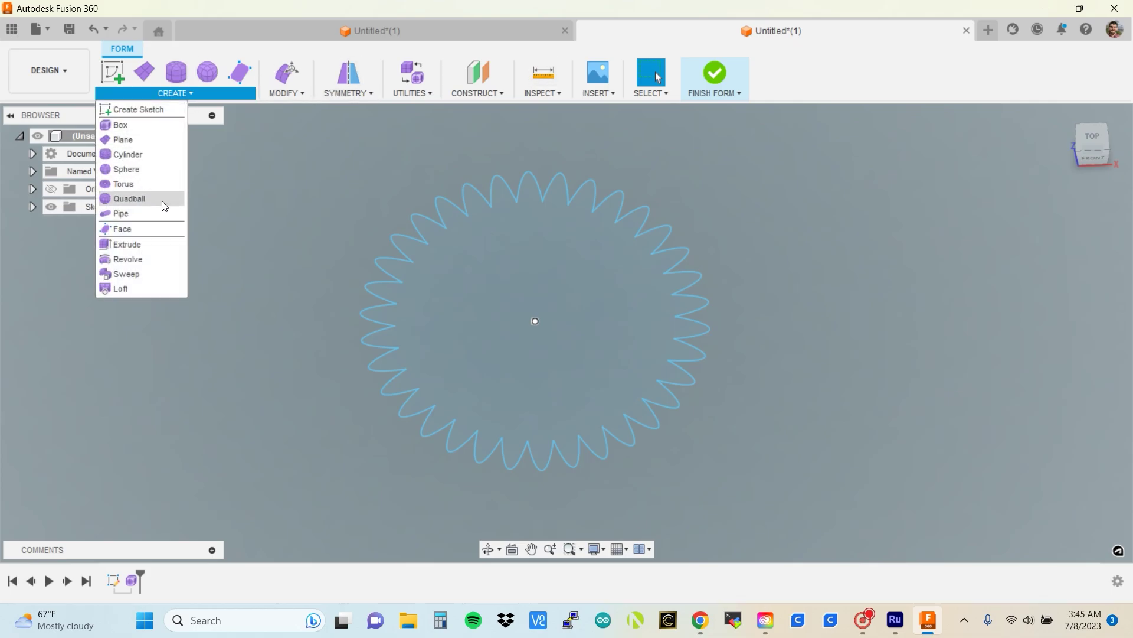
{"action": "left_click", "coordinate": [137, 244]}
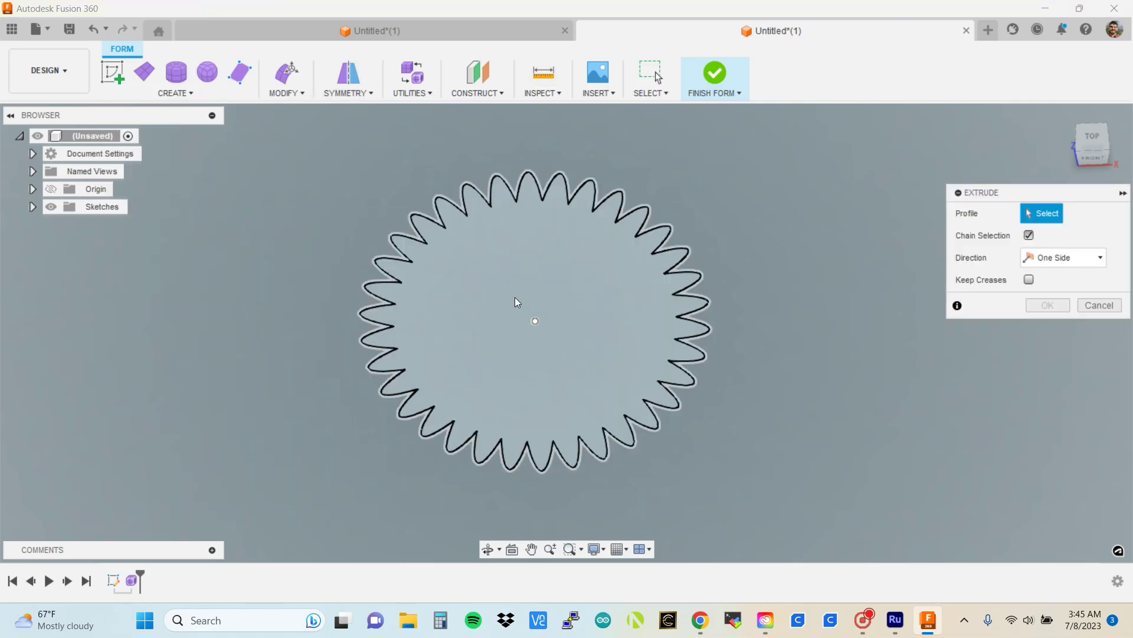
{"action": "left_click", "coordinate": [510, 286]}
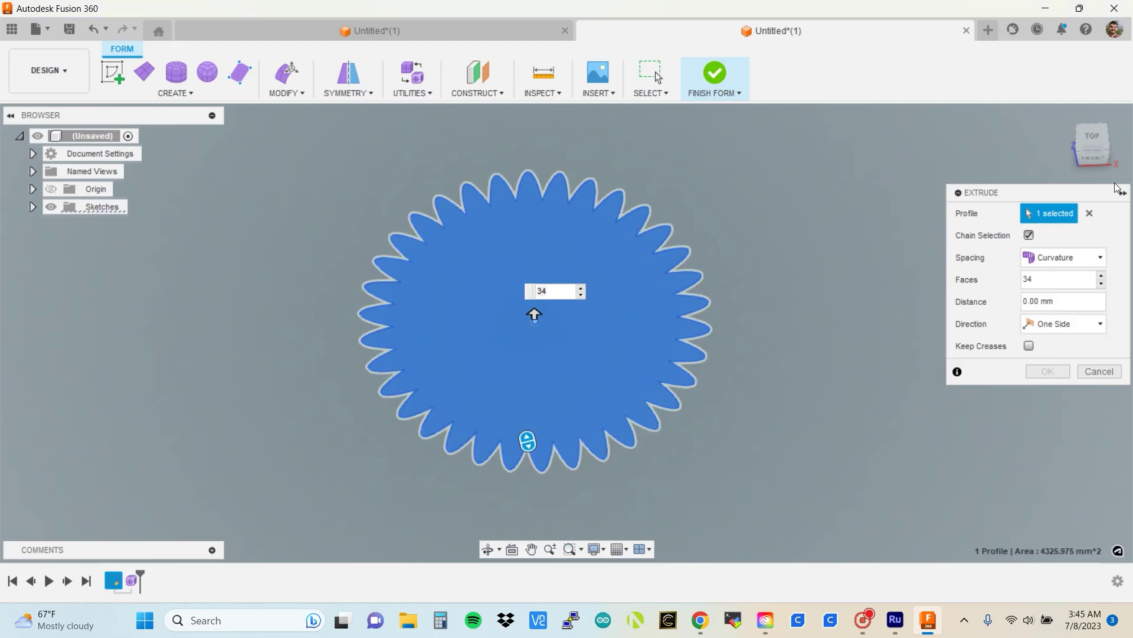
{"action": "left_click", "coordinate": [1095, 159]}
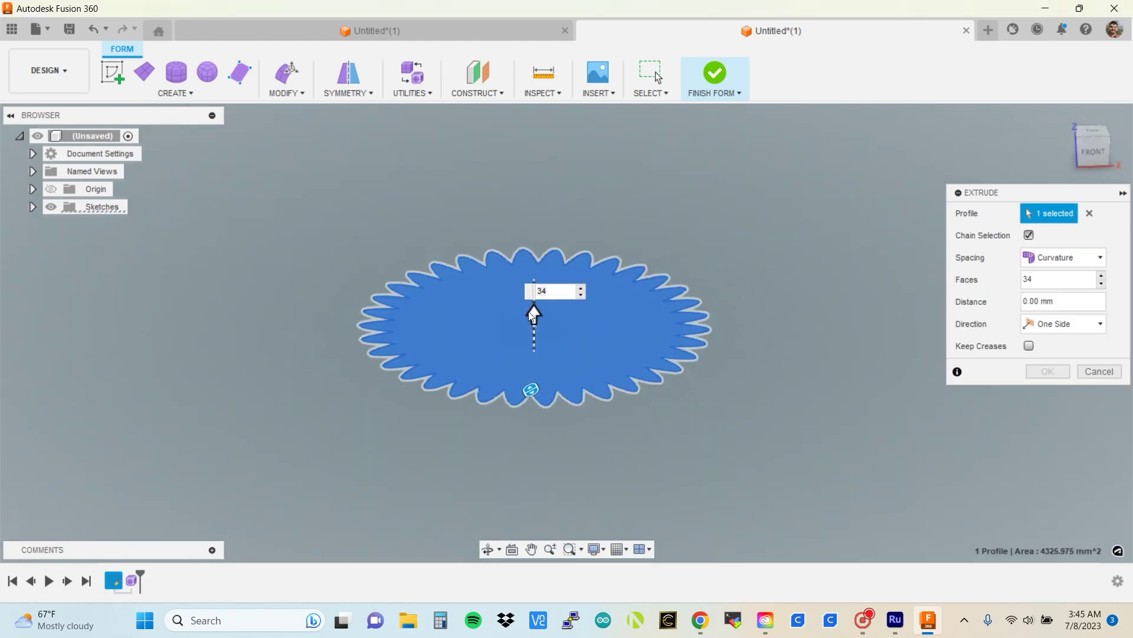
{"action": "left_click_drag", "start_coordinate": [535, 308], "coordinate": [533, 276]}
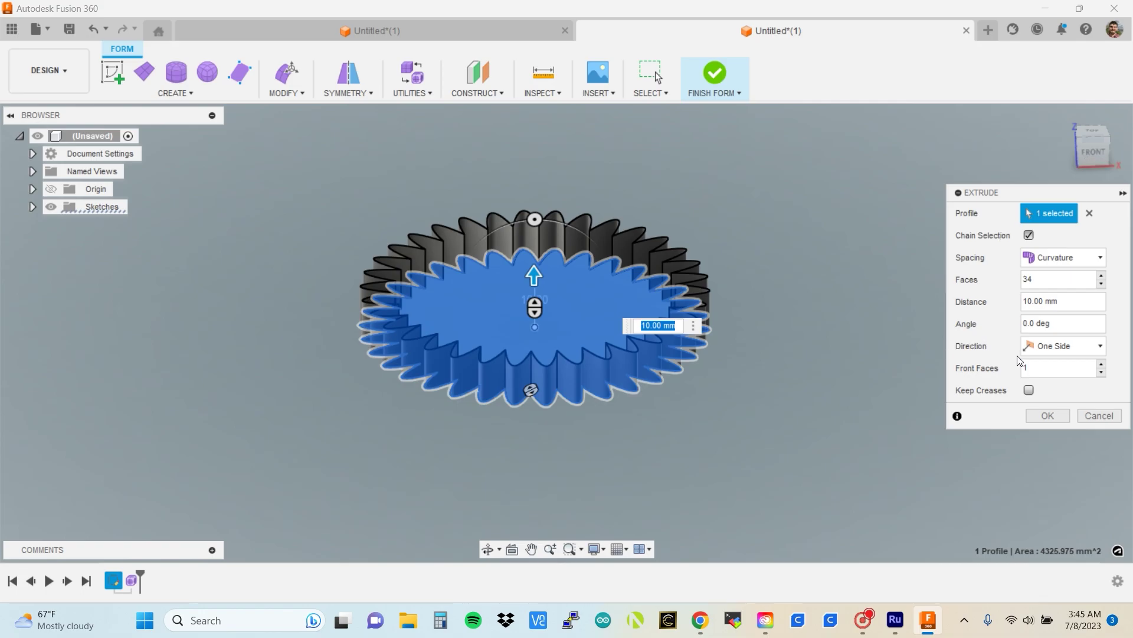
{"action": "left_click", "coordinate": [1047, 415]}
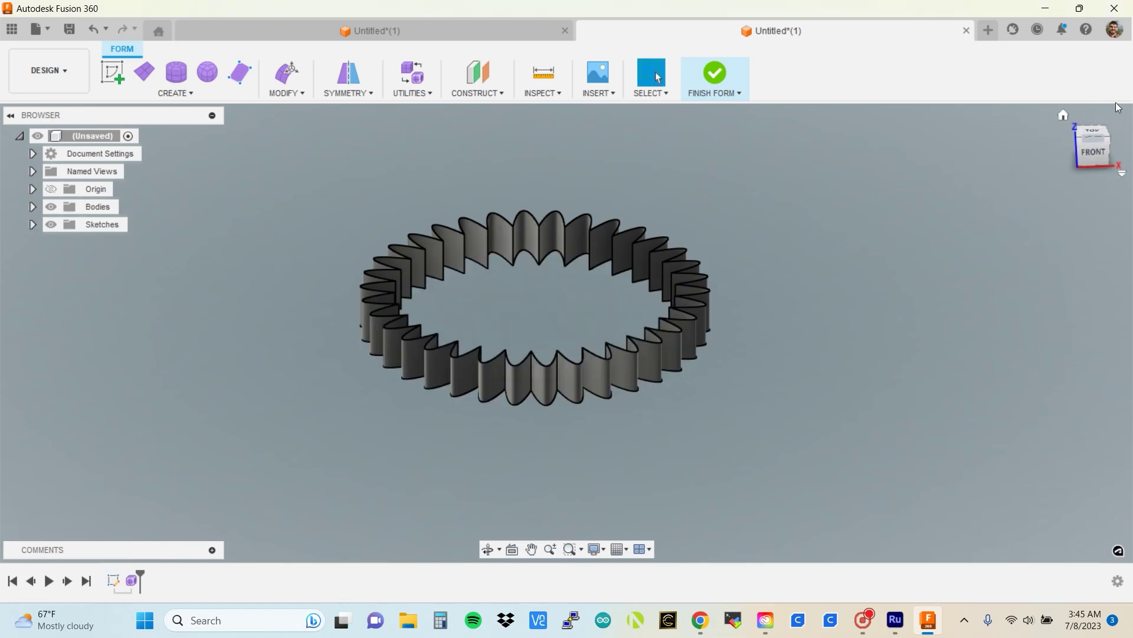
Select the 34 edges of the body's upper rim from the front view and extrude them 10 mm upward with Edit Form.
{"action": "left_click", "coordinate": [1083, 155]}
{"action": "scroll", "coordinate": [440, 241], "scroll_direction": "up", "scroll_amount": 3}
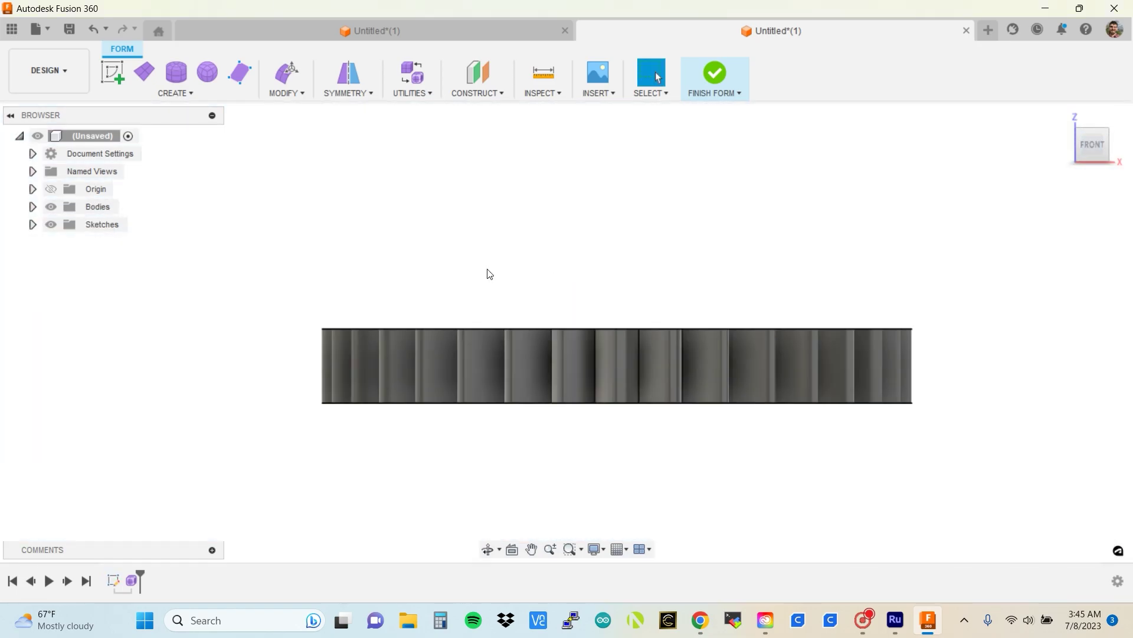
{"action": "scroll", "coordinate": [463, 271], "scroll_direction": "up", "scroll_amount": 1}
{"action": "scroll", "coordinate": [514, 278], "scroll_direction": "up", "scroll_amount": 2}
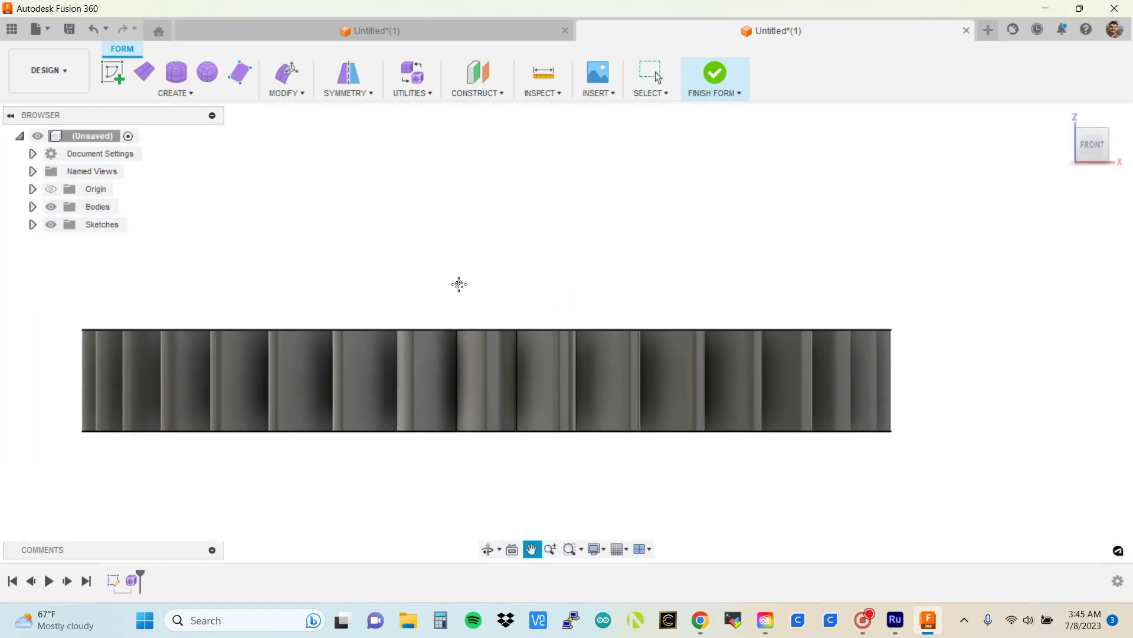
{"action": "middle_click_drag", "start_coordinate": [542, 276], "coordinate": [637, 270]}
{"action": "scroll", "coordinate": [708, 269], "scroll_direction": "up", "scroll_amount": 1}
{"action": "left_click_drag", "start_coordinate": [109, 324], "coordinate": [1101, 330]}
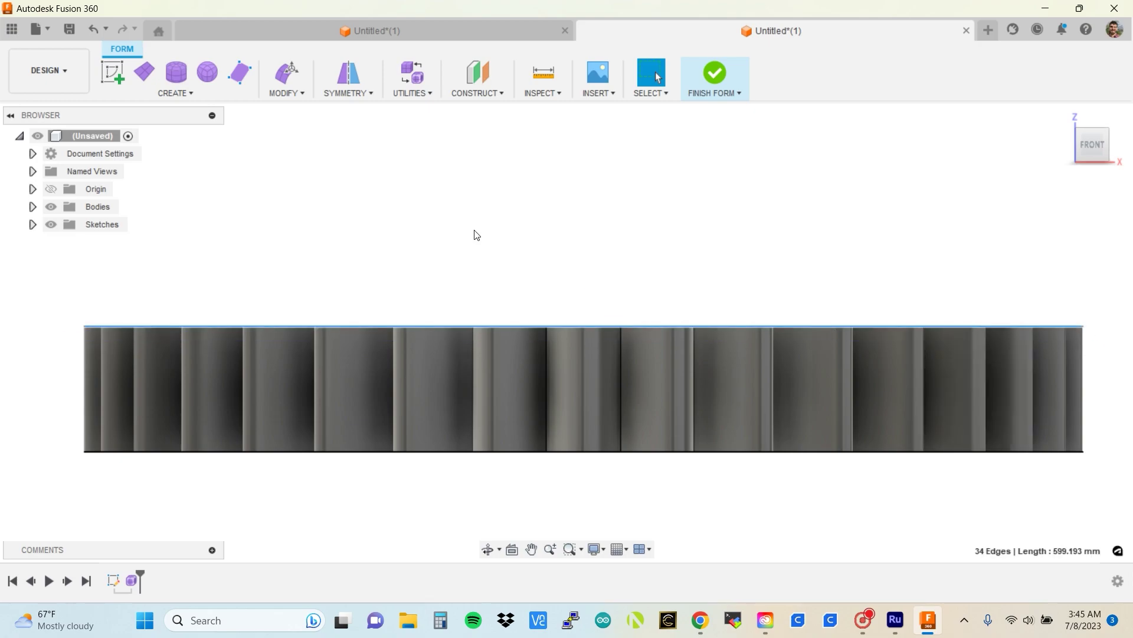
{"action": "scroll", "coordinate": [477, 235], "scroll_direction": "down", "scroll_amount": 2}
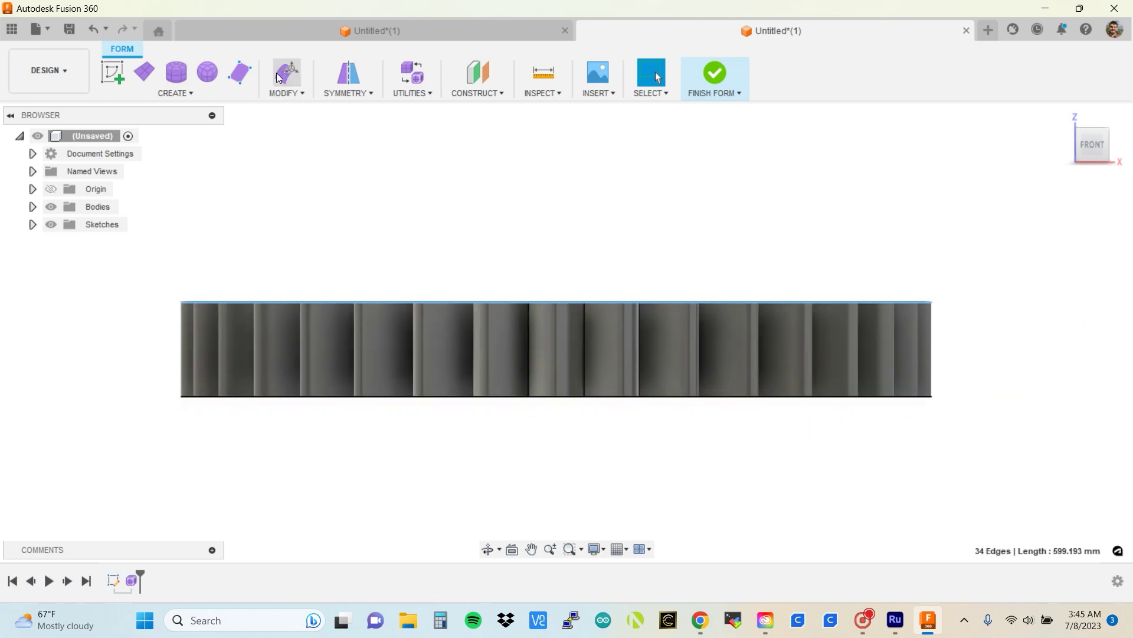
{"action": "left_click", "coordinate": [279, 77]}
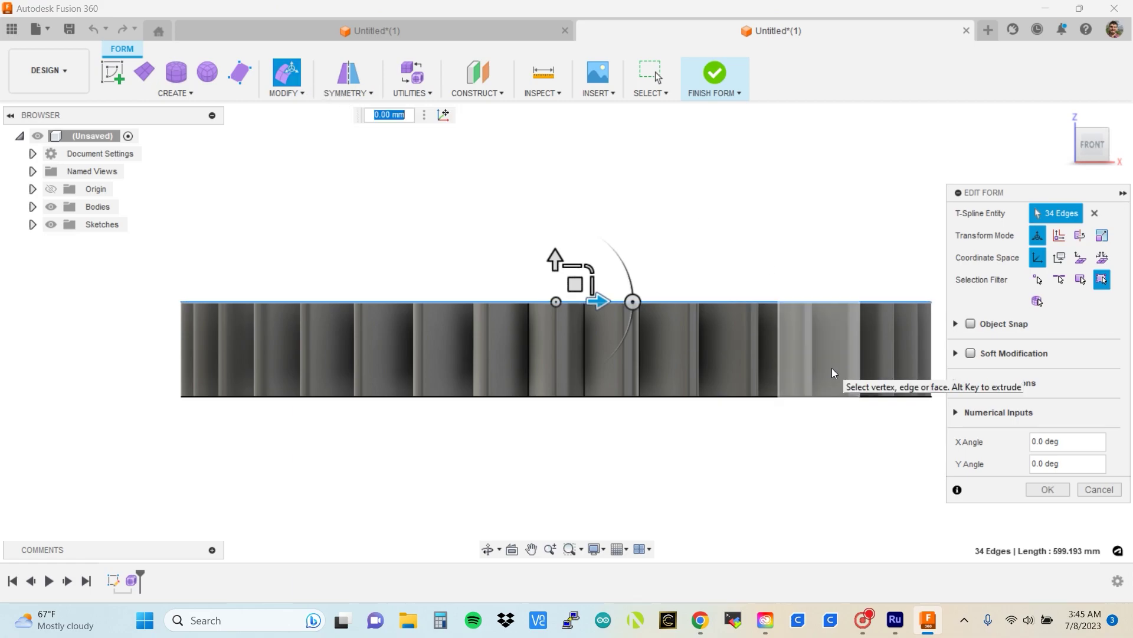
{"action": "left_click_drag", "start_coordinate": [555, 262], "coordinate": [555, 168]}
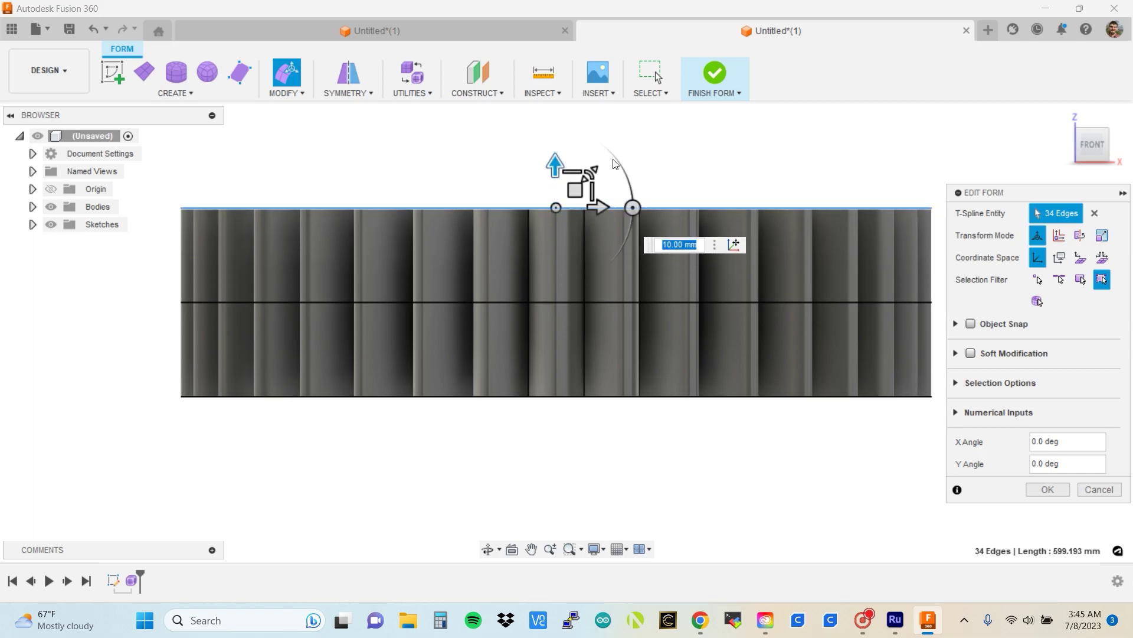
Keep extruding the upper rim edges upward in 10 mm rows until the wall has eleven rows, and clear the selection.
{"action": "scroll", "coordinate": [554, 259], "scroll_direction": "down", "scroll_amount": 3}
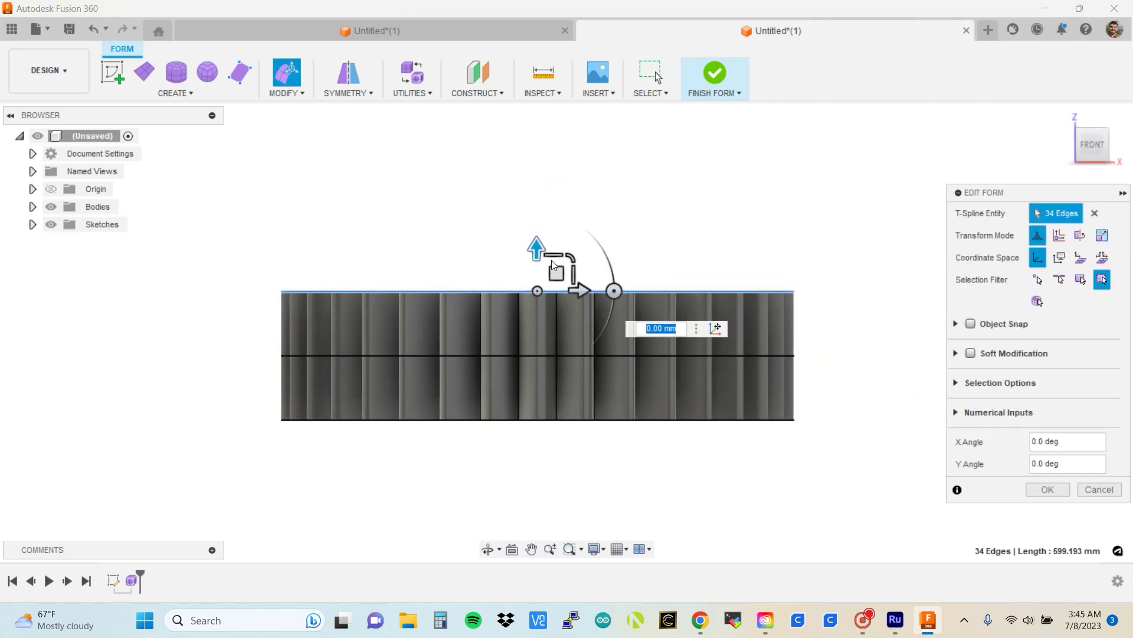
{"action": "left_click_drag", "start_coordinate": [536, 247], "coordinate": [534, 188]}
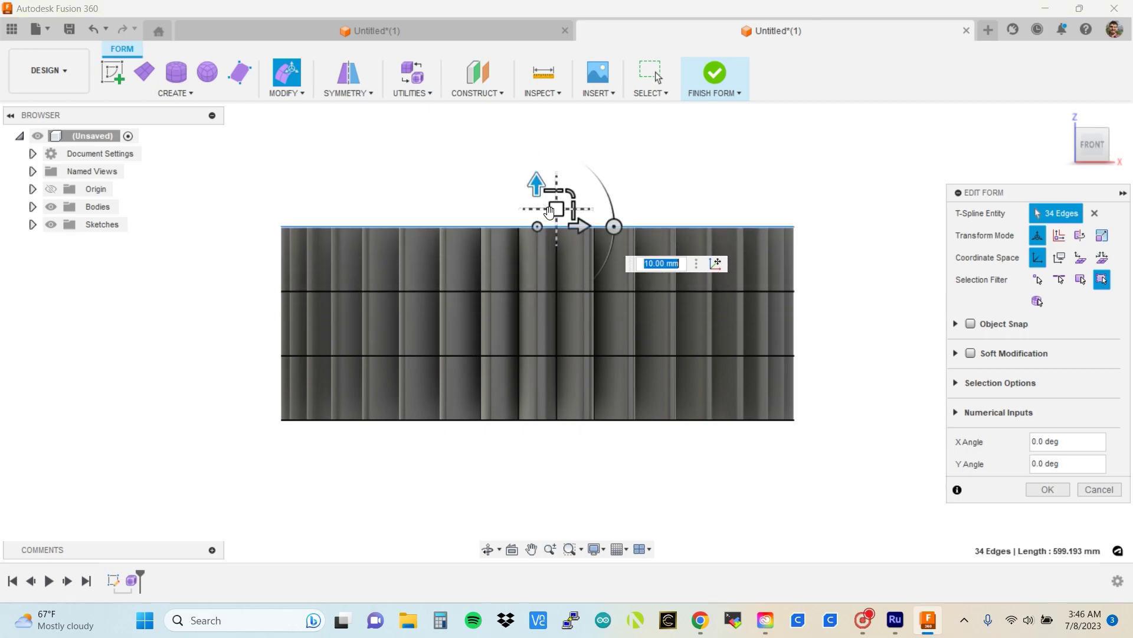
{"action": "left_click_drag", "start_coordinate": [529, 181], "coordinate": [535, 118]}
{"action": "scroll", "coordinate": [903, 175], "scroll_direction": "down", "scroll_amount": 2}
{"action": "middle_click_drag", "start_coordinate": [903, 174], "coordinate": [849, 335]}
{"action": "scroll", "coordinate": [800, 348], "scroll_direction": "up", "scroll_amount": 2}
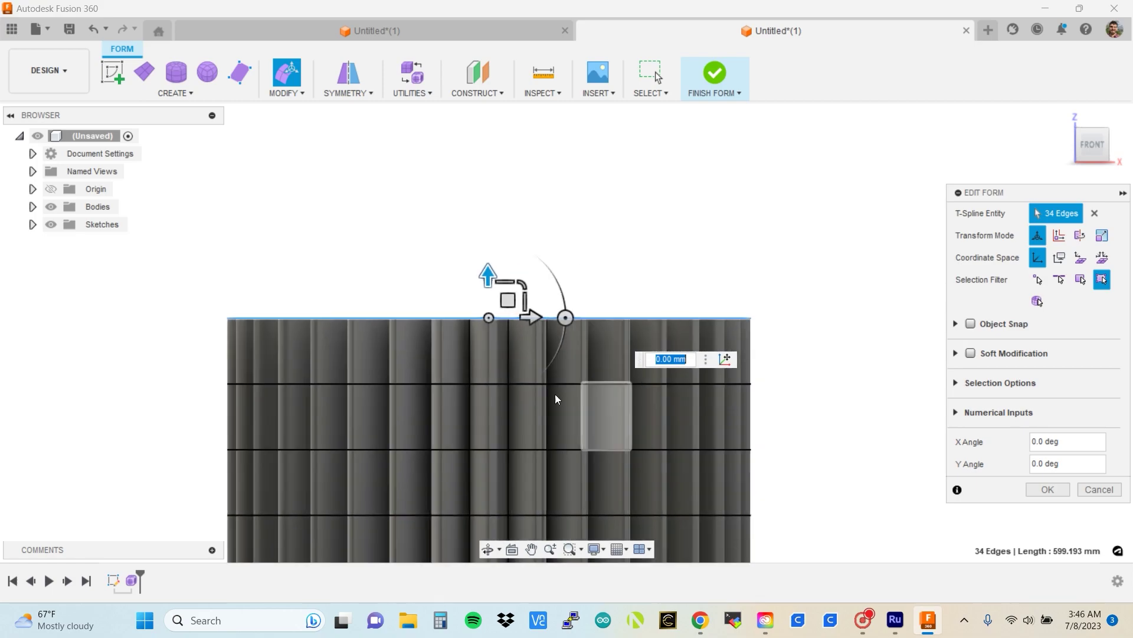
{"action": "left_click_drag", "start_coordinate": [486, 273], "coordinate": [485, 220]}
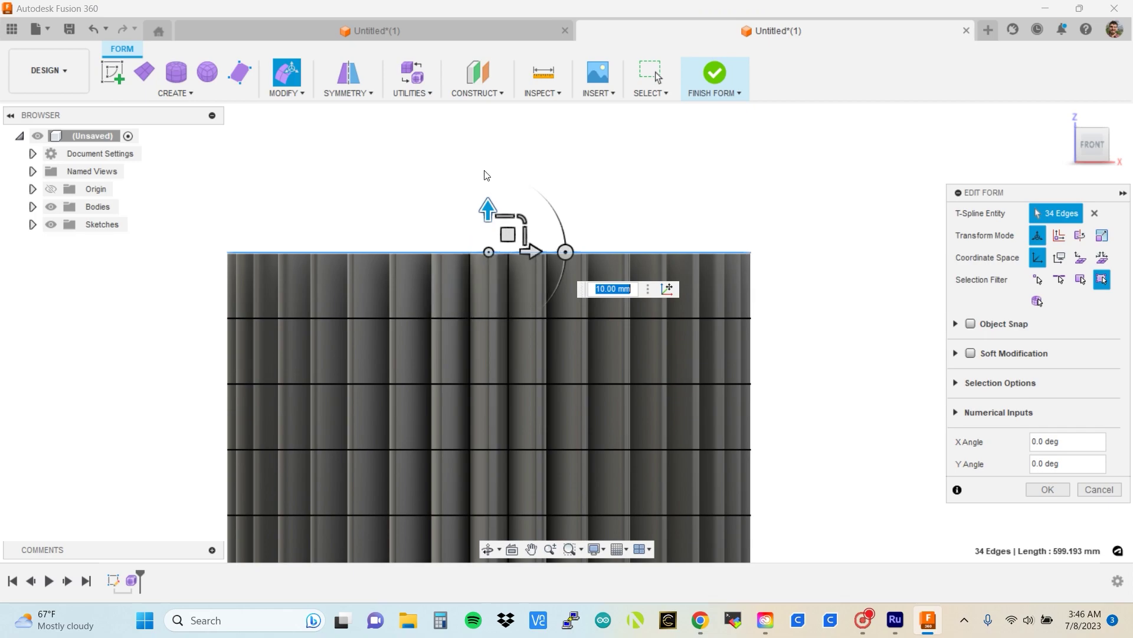
{"action": "left_click_drag", "start_coordinate": [486, 207], "coordinate": [488, 145]}
{"action": "scroll", "coordinate": [494, 310], "scroll_direction": "down", "scroll_amount": 3}
{"action": "middle_click_drag", "start_coordinate": [493, 310], "coordinate": [523, 361]}
{"action": "scroll", "coordinate": [467, 260], "scroll_direction": "up", "scroll_amount": 2}
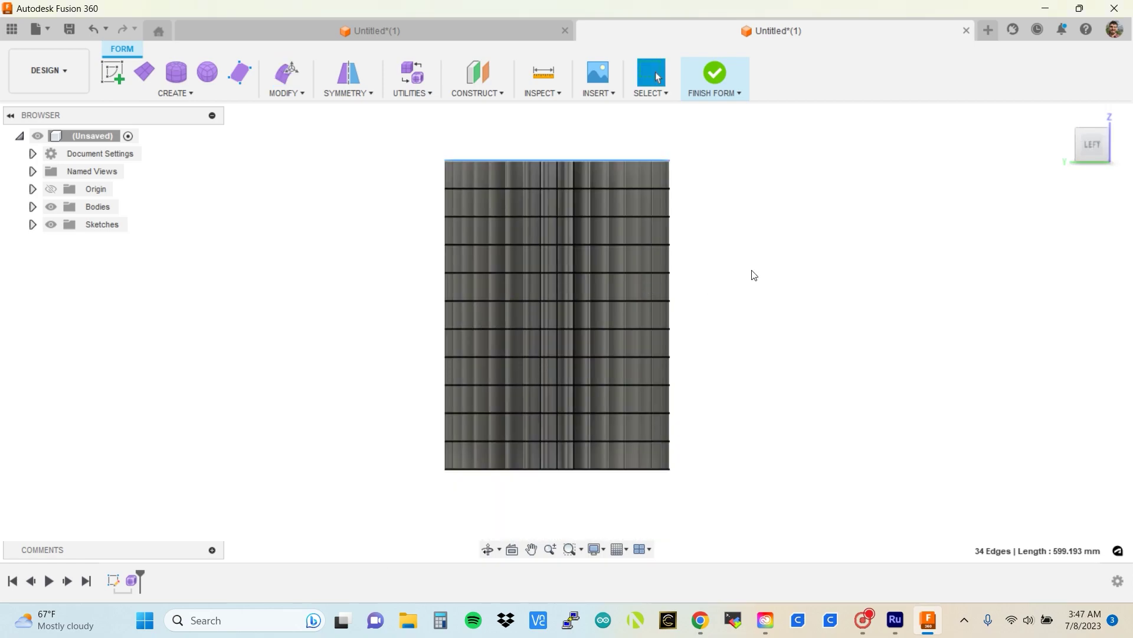
{"action": "left_click", "coordinate": [754, 275]}
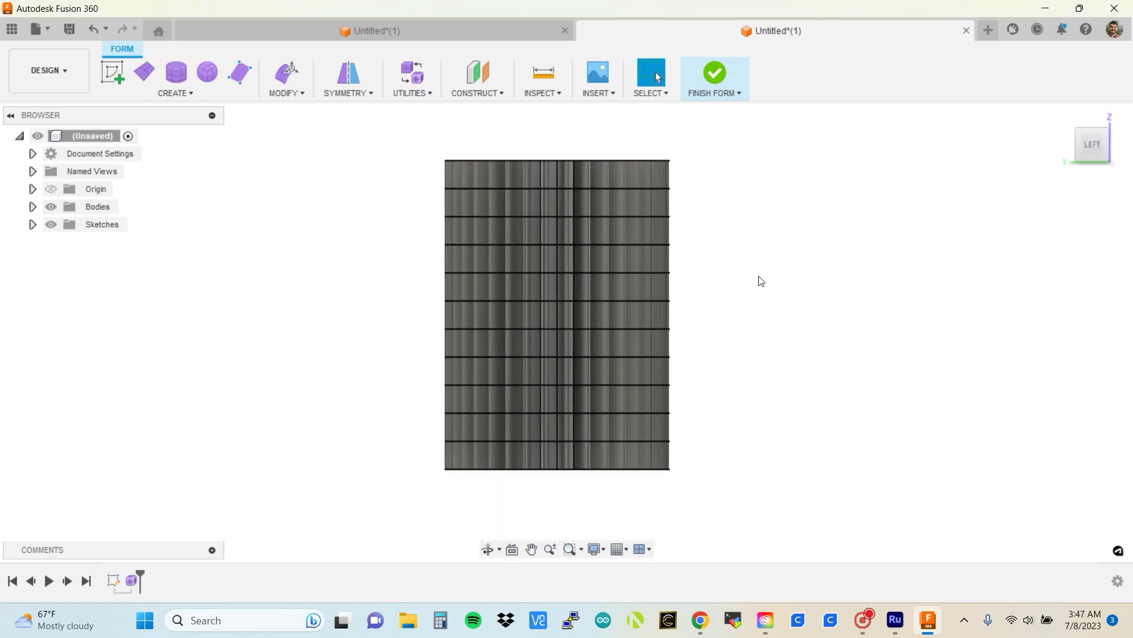
Window-select the lowest row of faces on the fluted body and delete it.
{"action": "scroll", "coordinate": [655, 507], "scroll_direction": "up", "scroll_amount": 4}
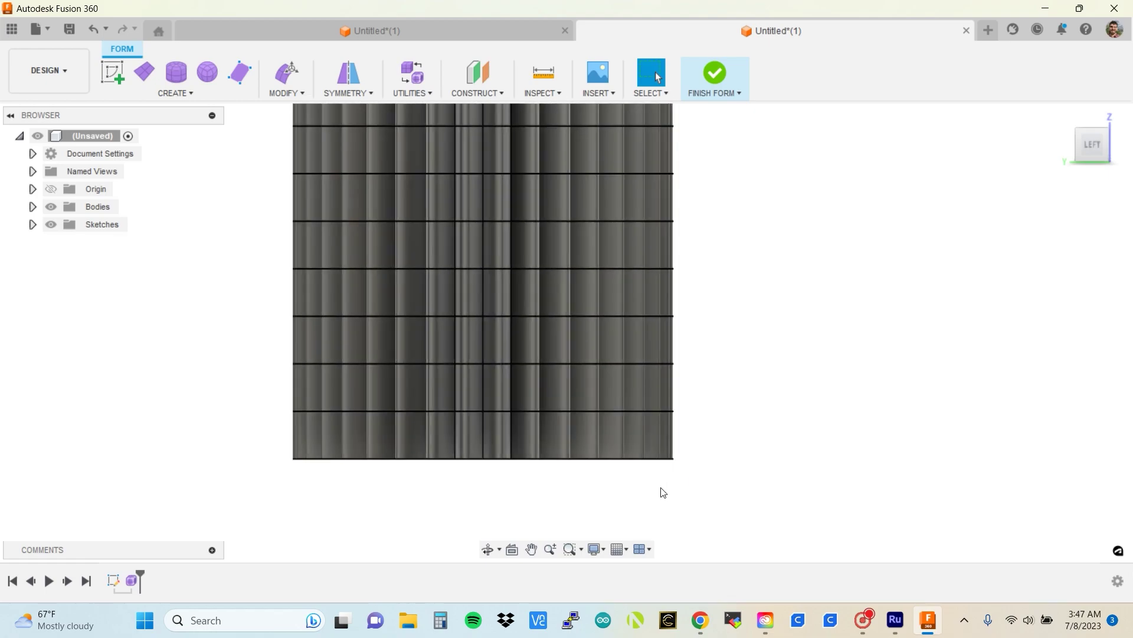
{"action": "middle_click_drag", "start_coordinate": [670, 480], "coordinate": [741, 462]}
{"action": "left_click_drag", "start_coordinate": [790, 456], "coordinate": [238, 390]}
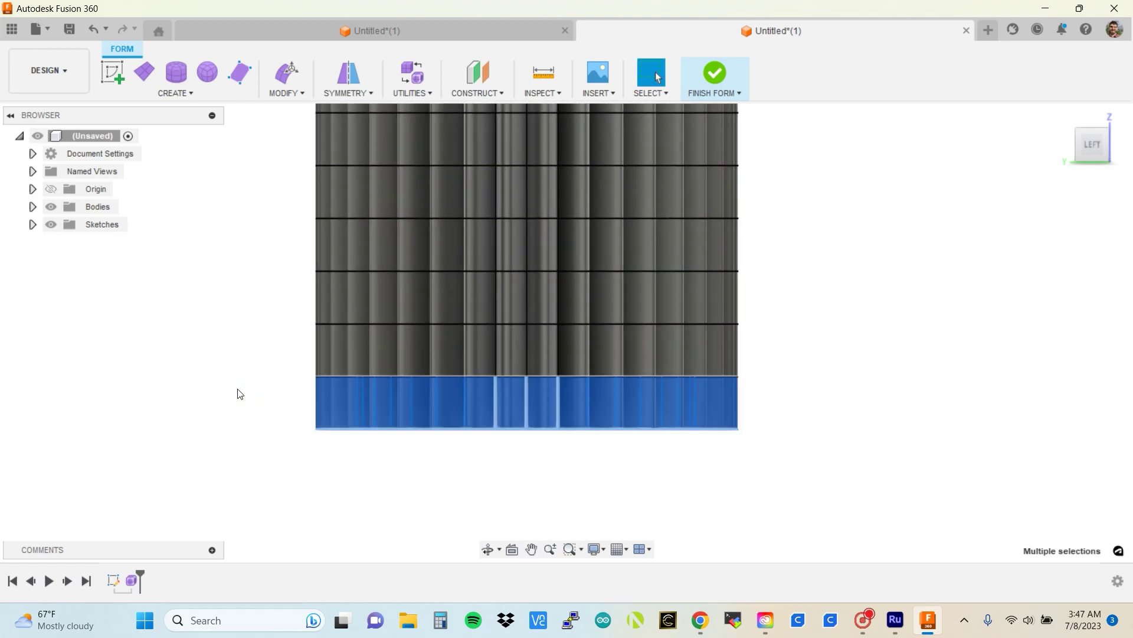
{"action": "key", "text": "Delete"}
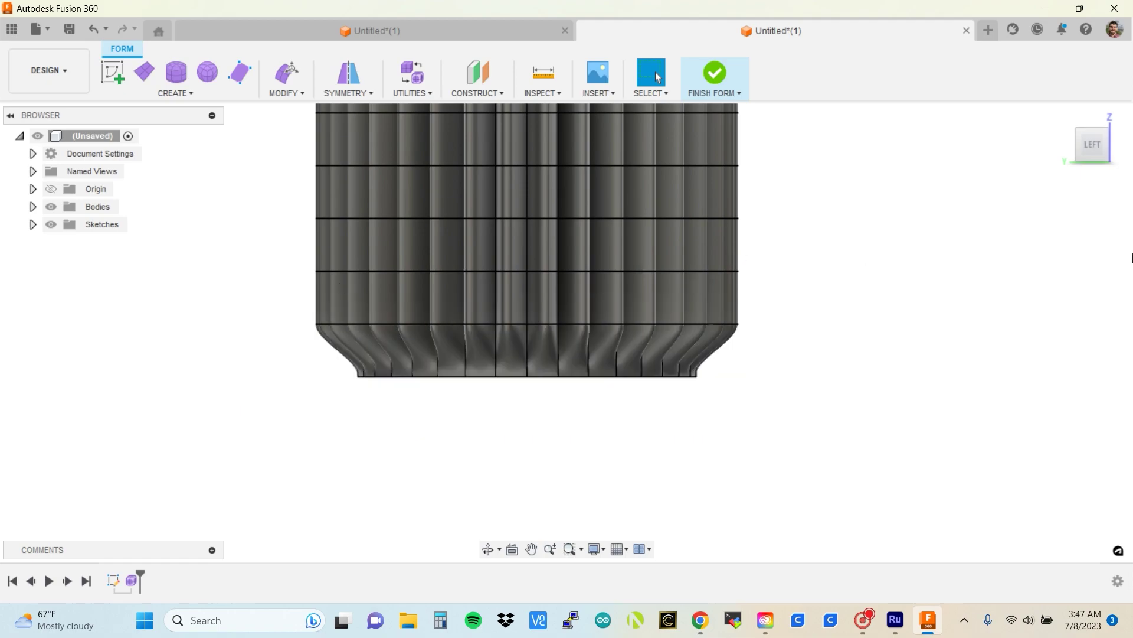
Select the 34 edges of the body's lower rim in a side view and start Edit Form on them.
{"action": "left_click_drag", "start_coordinate": [1105, 122], "coordinate": [1106, 2]}
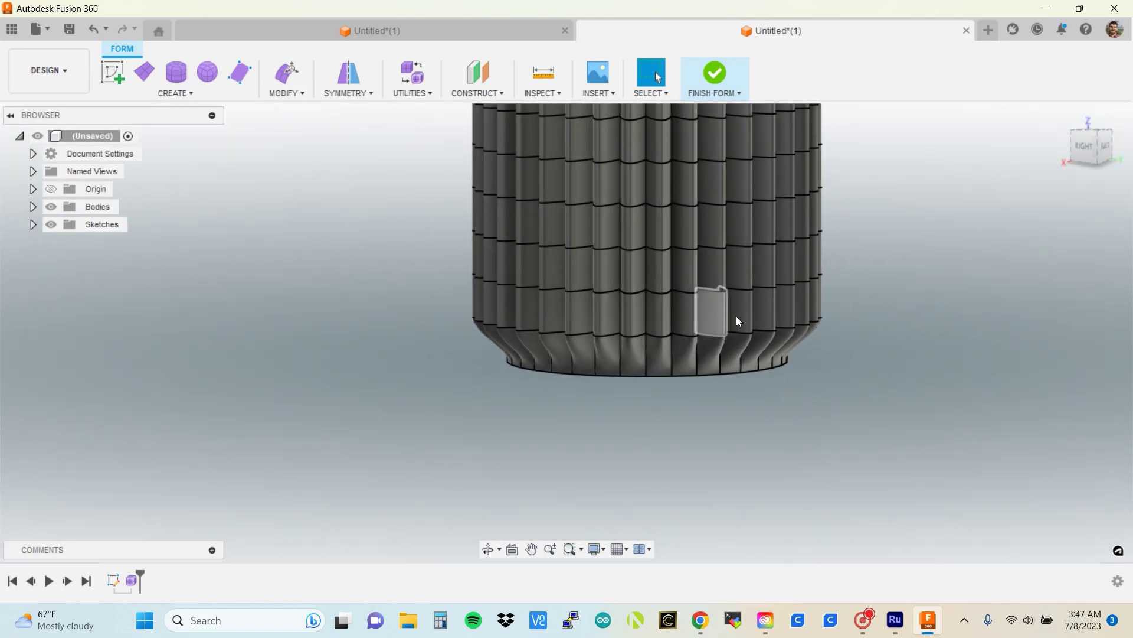
{"action": "scroll", "coordinate": [703, 394], "scroll_direction": "up", "scroll_amount": 3}
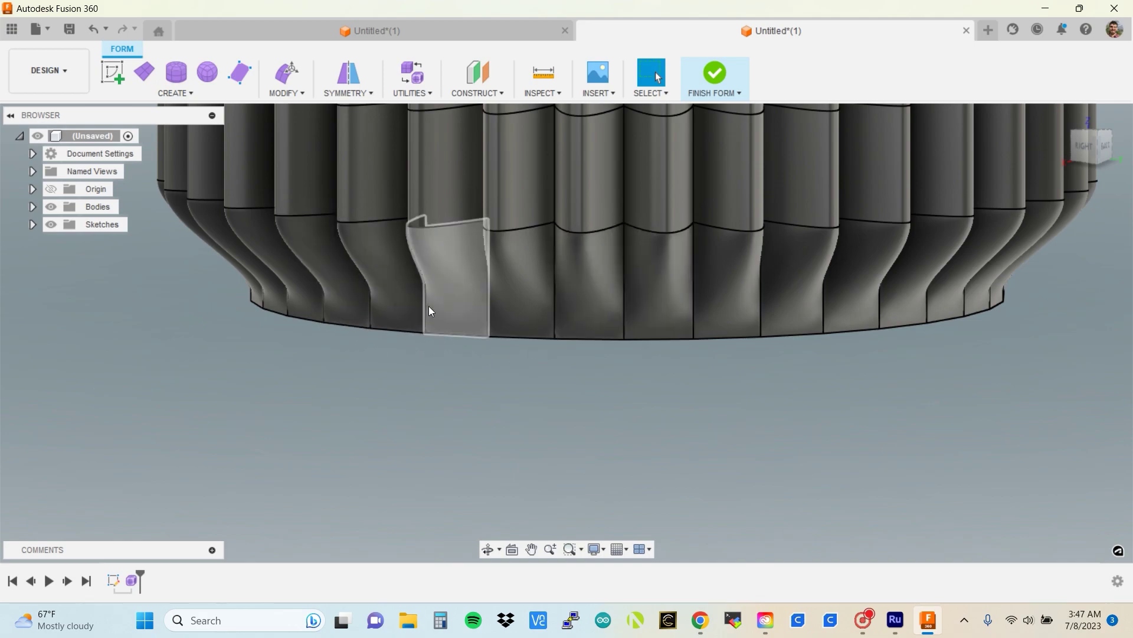
{"action": "left_click", "coordinate": [1086, 146]}
{"action": "middle_click_drag", "start_coordinate": [1040, 324], "coordinate": [536, 452]}
{"action": "left_click_drag", "start_coordinate": [683, 422], "coordinate": [835, 439]}
{"action": "left_click", "coordinate": [371, 392]}
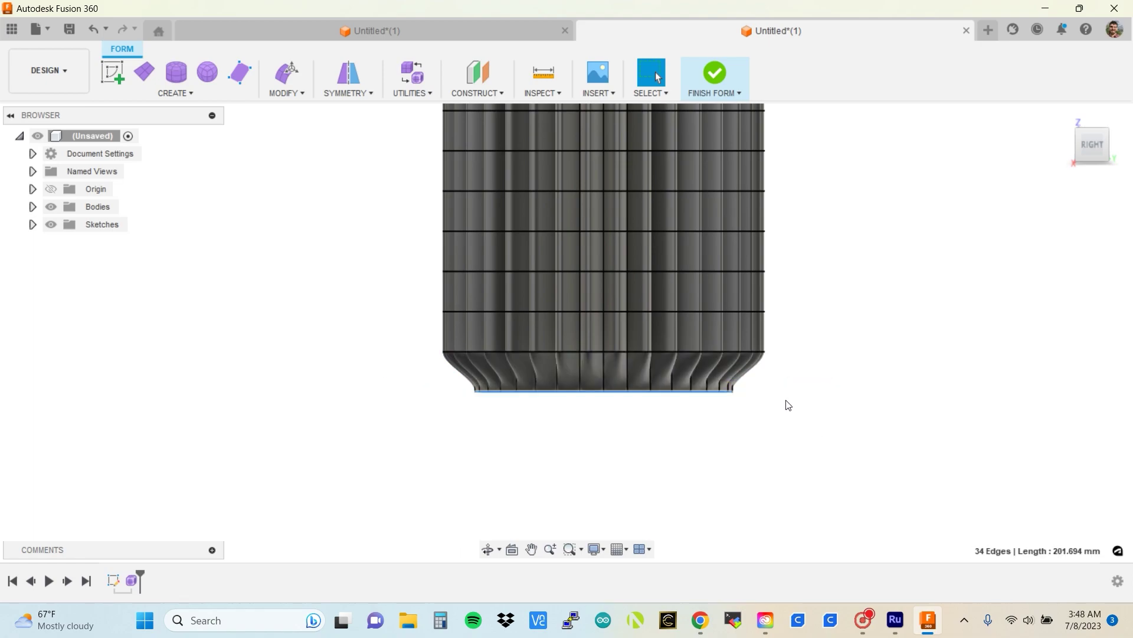
{"action": "left_click", "coordinate": [291, 79]}
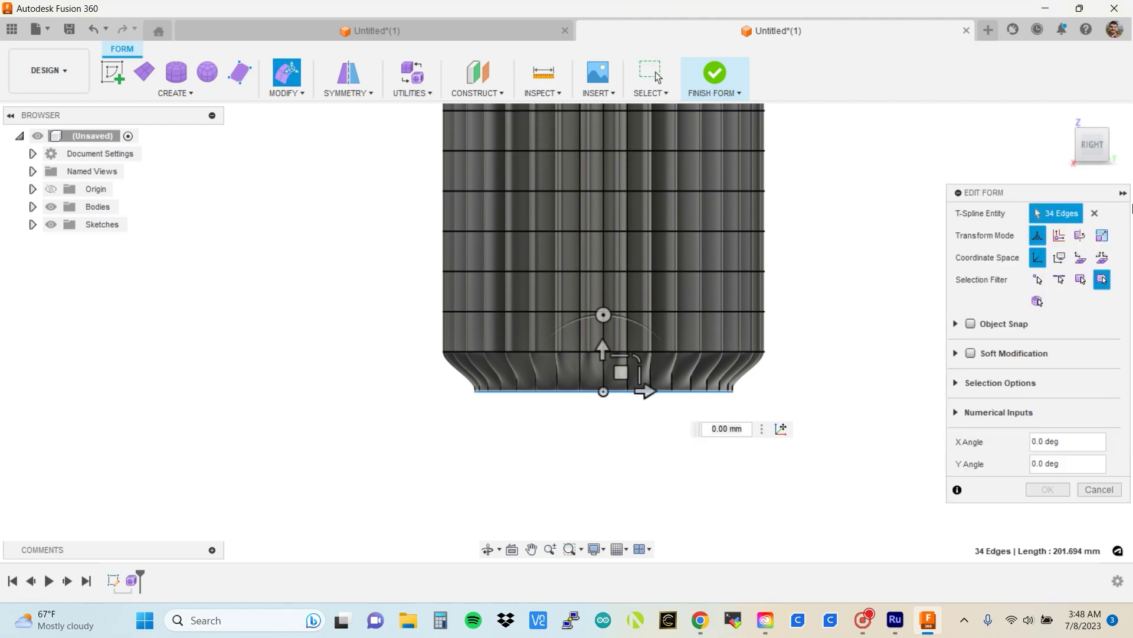
{"action": "left_click", "coordinate": [1092, 162]}
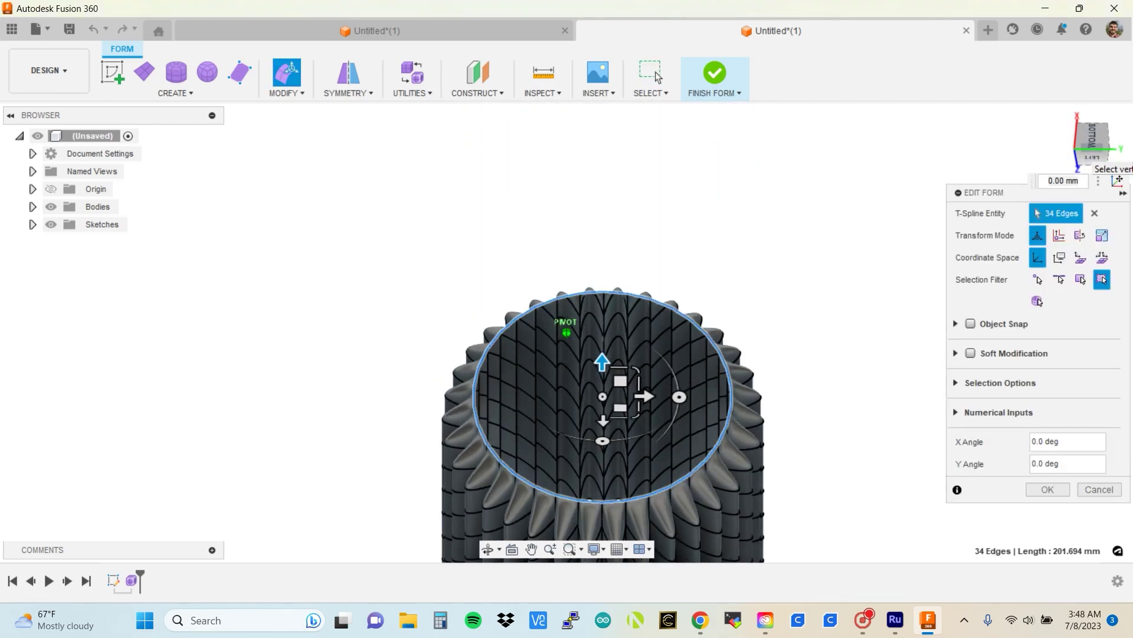
{"action": "left_click", "coordinate": [615, 457]}
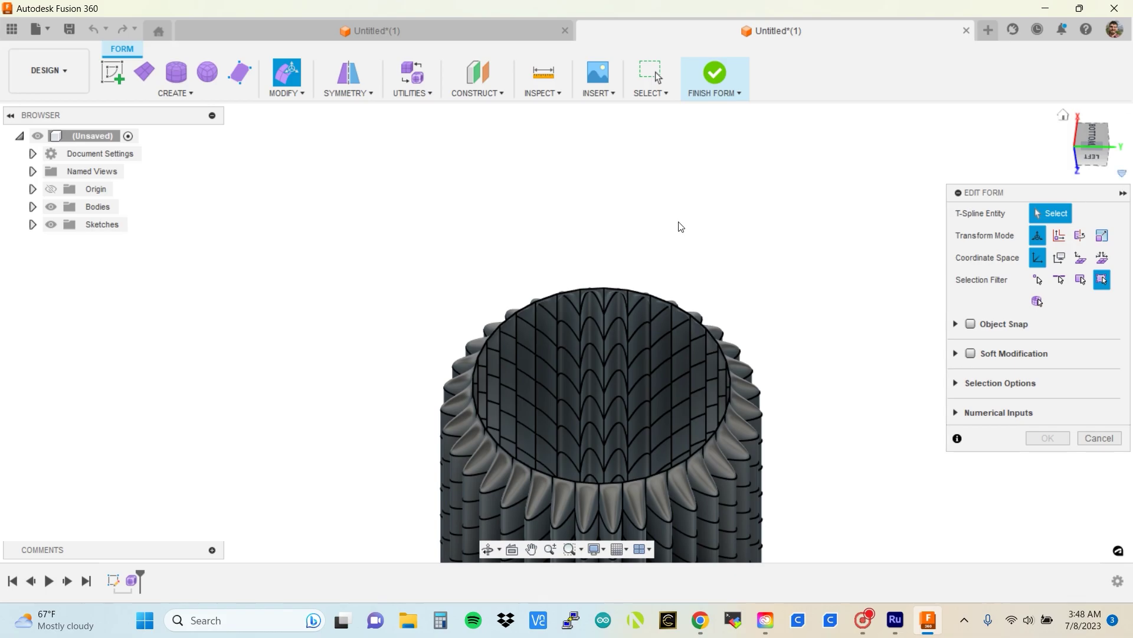
Select the 34 edges of the body's lower rim in a side view and scale them inward to 0.689.
{"action": "scroll", "coordinate": [759, 329], "scroll_direction": "down", "scroll_amount": 3}
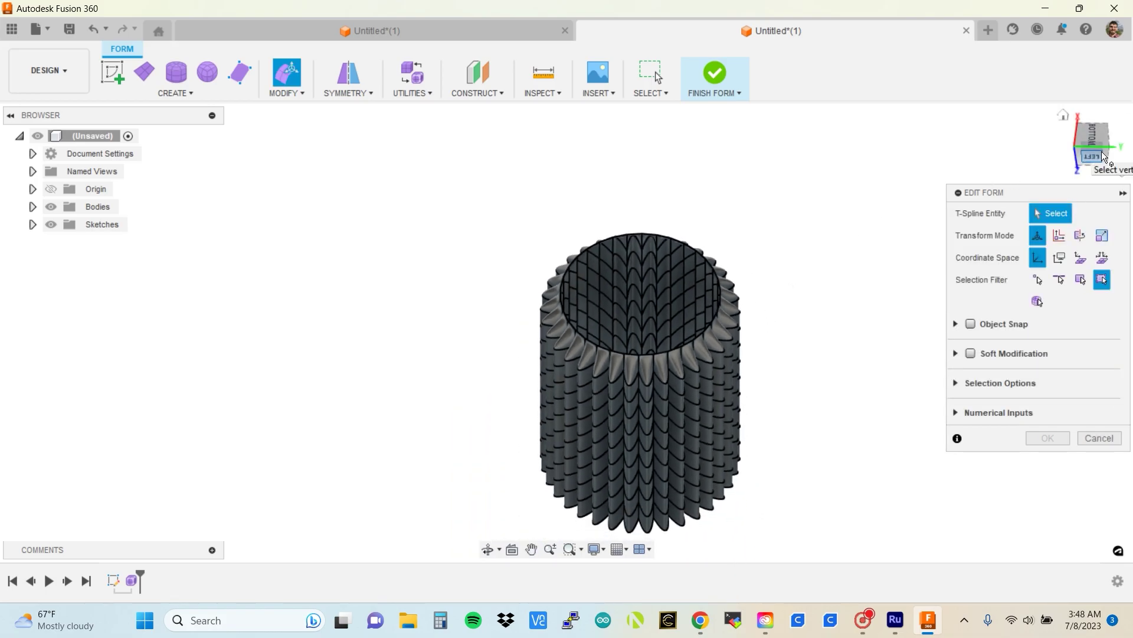
{"action": "left_click", "coordinate": [1104, 157]}
{"action": "scroll", "coordinate": [584, 240], "scroll_direction": "up", "scroll_amount": 5}
{"action": "middle_click_drag", "start_coordinate": [437, 255], "coordinate": [296, 250]}
{"action": "left_click_drag", "start_coordinate": [167, 302], "coordinate": [856, 325]}
{"action": "left_click", "coordinate": [1096, 155]}
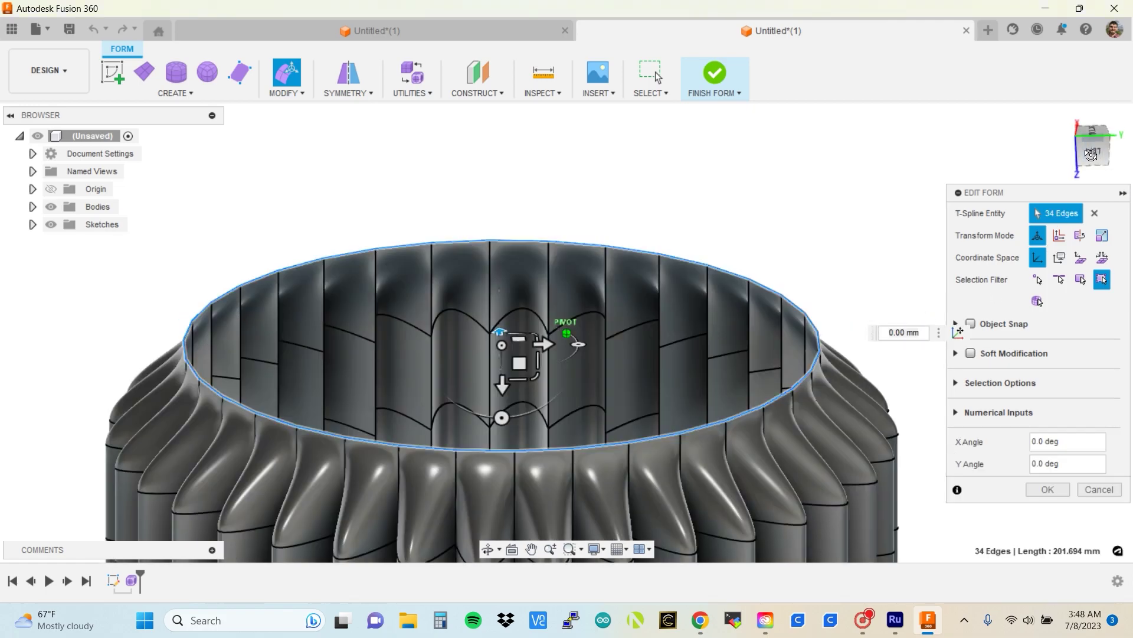
{"action": "scroll", "coordinate": [701, 286], "scroll_direction": "down", "scroll_amount": 4}
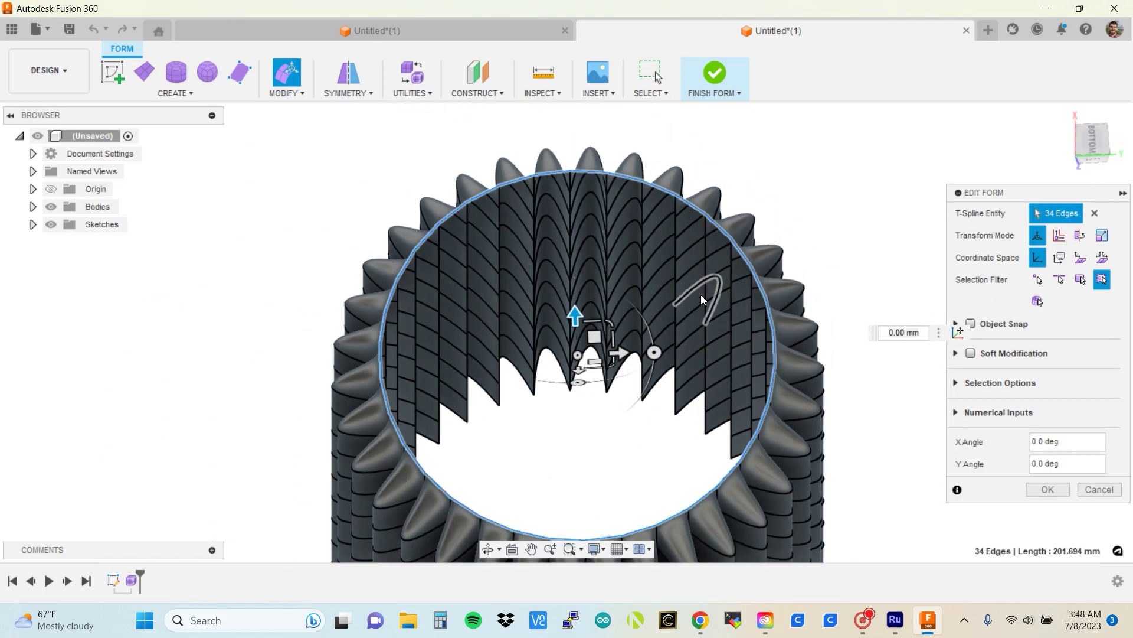
{"action": "left_click_drag", "start_coordinate": [626, 319], "coordinate": [619, 327]}
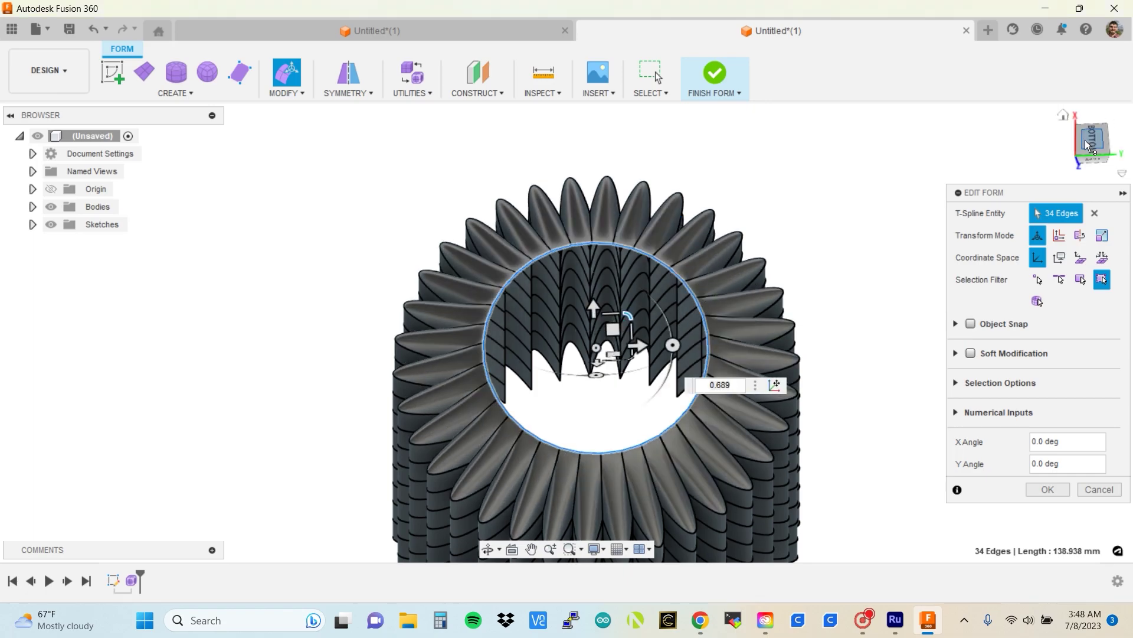
Move the scaled lower rim 25 mm downward to form a tapered base, and finish the form edit.
{"action": "left_click", "coordinate": [1102, 122]}
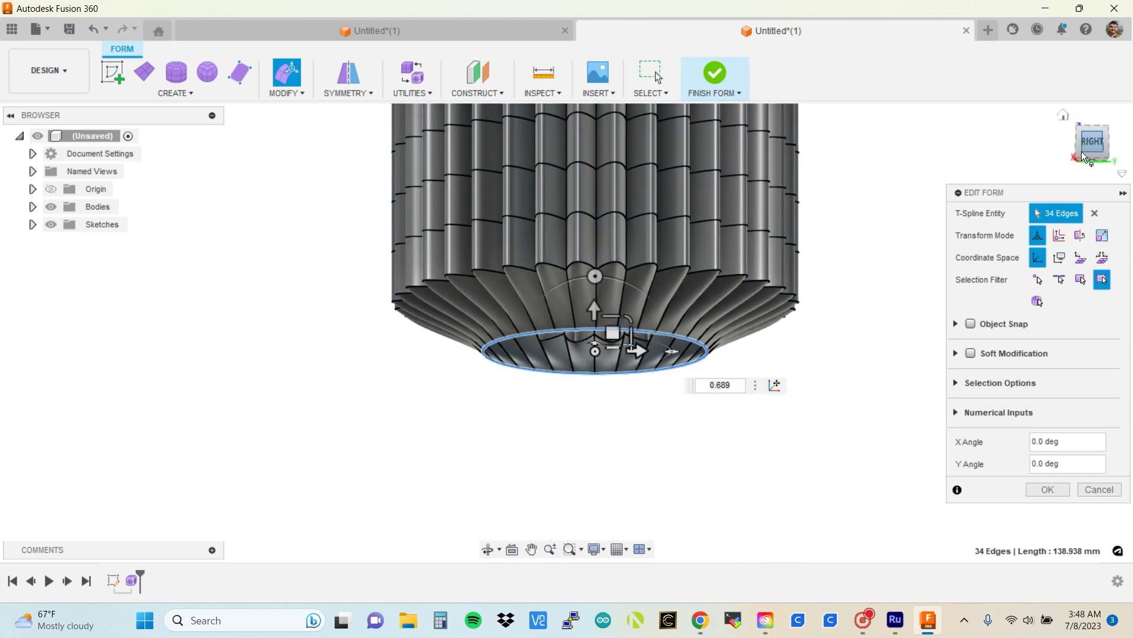
{"action": "left_click_drag", "start_coordinate": [594, 309], "coordinate": [595, 455]}
{"action": "left_click", "coordinate": [1100, 144]}
{"action": "scroll", "coordinate": [903, 240], "scroll_direction": "down", "scroll_amount": 4}
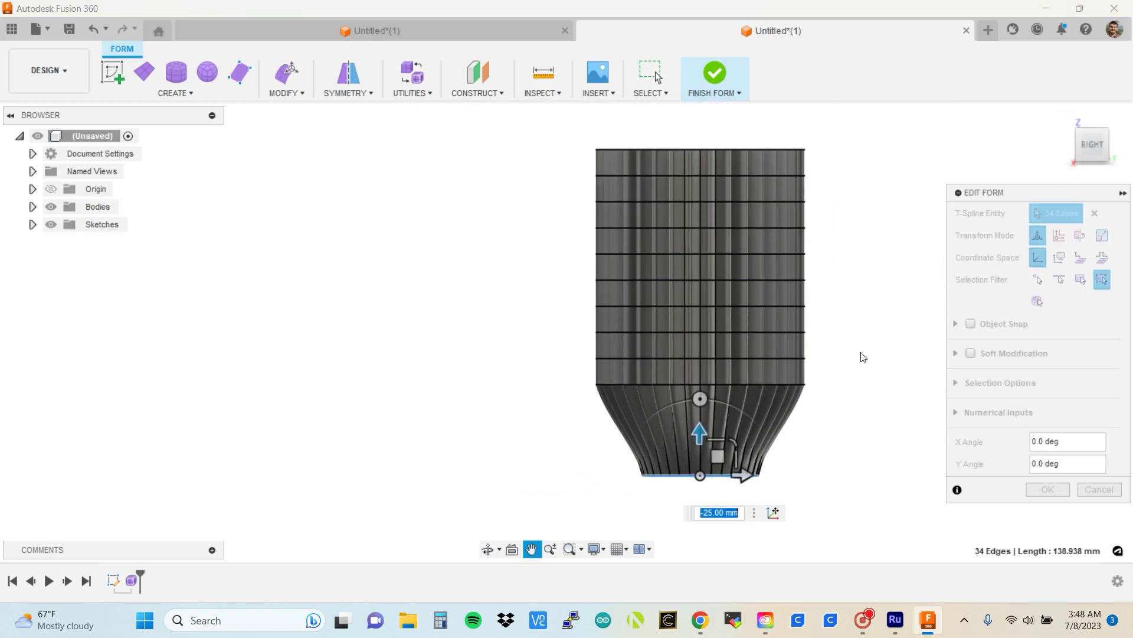
{"action": "middle_click_drag", "start_coordinate": [861, 351], "coordinate": [862, 356]}
{"action": "left_click", "coordinate": [1043, 490]}
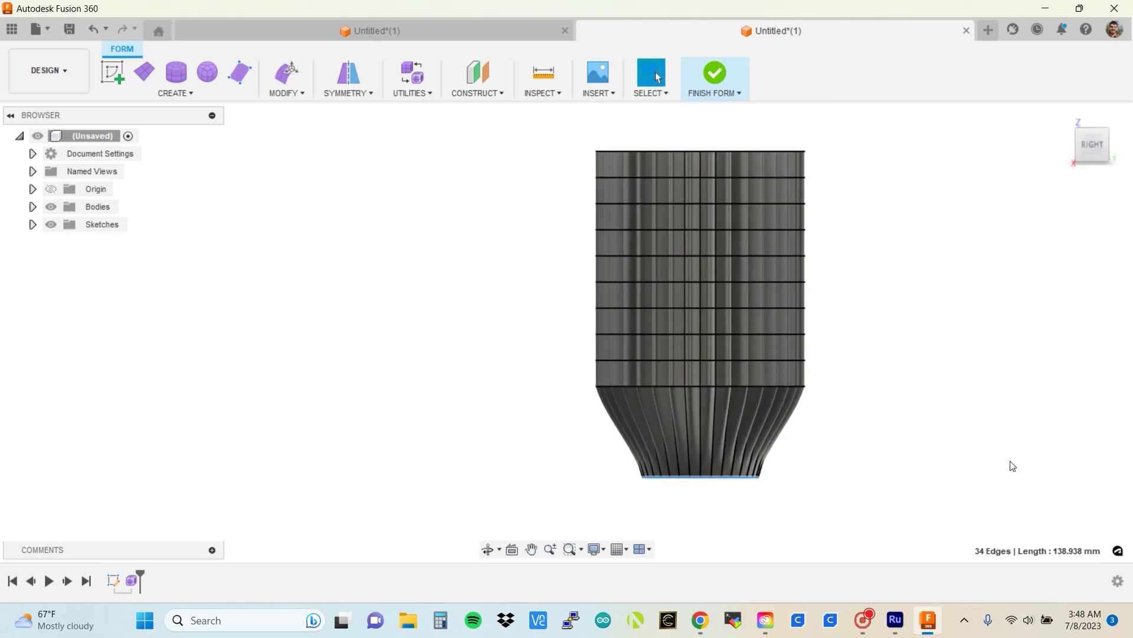
Window-select the horizontal loop of 34 edges where the tapered base meets the straight wall.
{"action": "scroll", "coordinate": [814, 399], "scroll_direction": "up", "scroll_amount": 3}
{"action": "left_click_drag", "start_coordinate": [730, 378], "coordinate": [323, 384]}
{"action": "left_click", "coordinate": [326, 382]}
{"action": "scroll", "coordinate": [324, 382], "scroll_direction": "up", "scroll_amount": 2}
{"action": "middle_click_drag", "start_coordinate": [316, 372], "coordinate": [202, 334]}
{"action": "scroll", "coordinate": [202, 334], "scroll_direction": "up", "scroll_amount": 1}
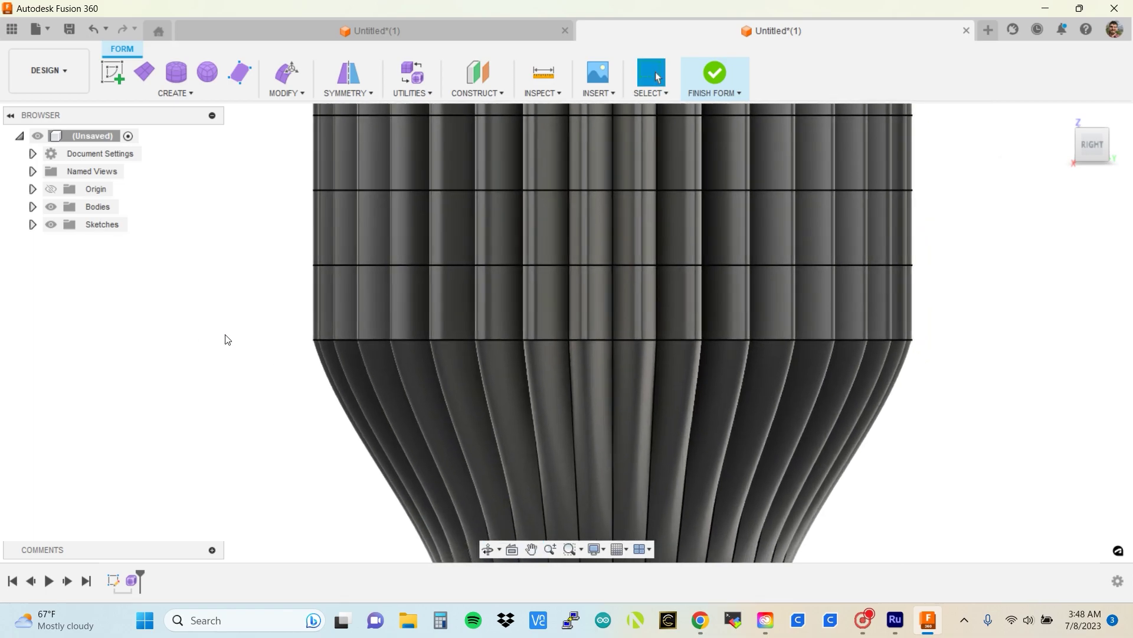
{"action": "middle_click_drag", "start_coordinate": [307, 385], "coordinate": [223, 329]}
{"action": "scroll", "coordinate": [223, 328], "scroll_direction": "up", "scroll_amount": 1}
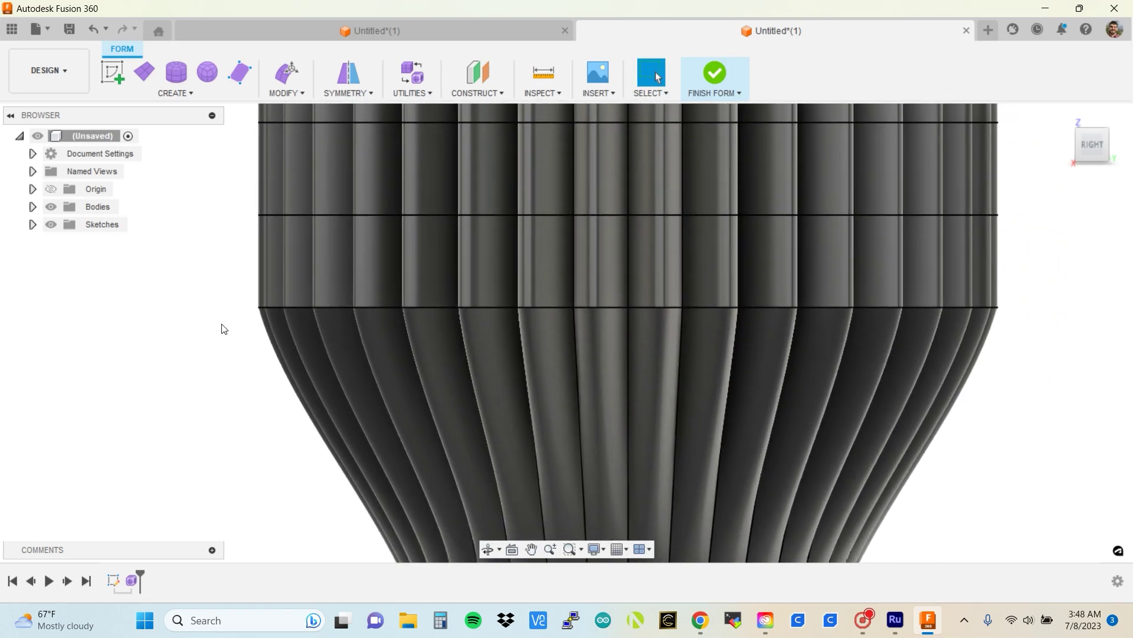
{"action": "left_click_drag", "start_coordinate": [678, 298], "coordinate": [1048, 308]}
{"action": "middle_click_drag", "start_coordinate": [1047, 308], "coordinate": [997, 372]}
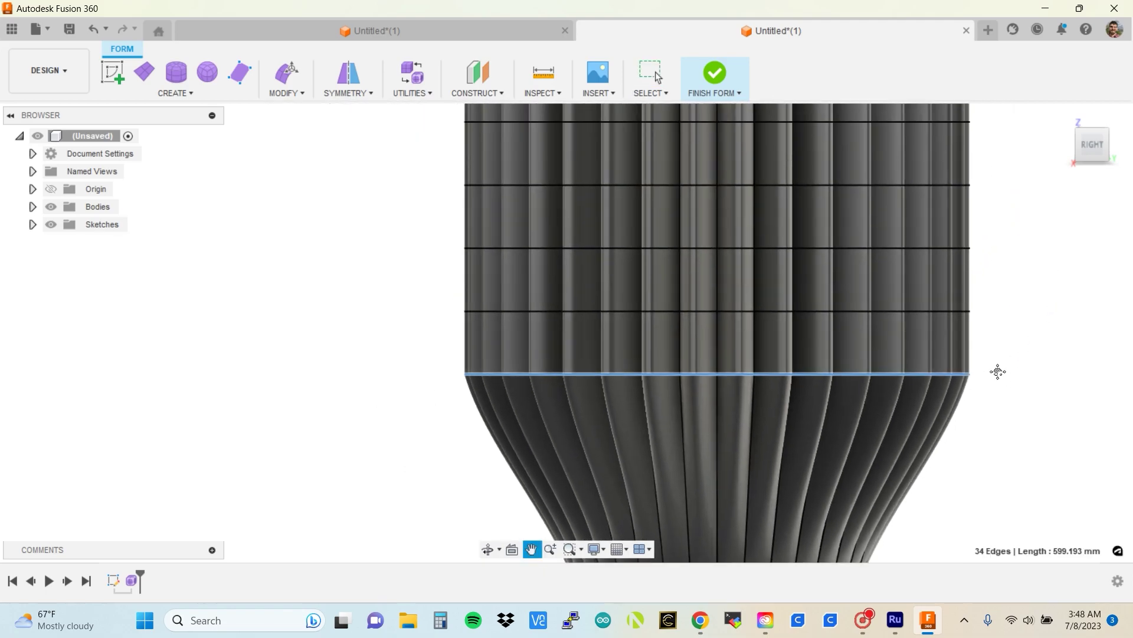
Add the horizontal edge loops two and four rows above the tapered base to the selection.
{"action": "scroll", "coordinate": [989, 397], "scroll_direction": "up", "scroll_amount": 2}
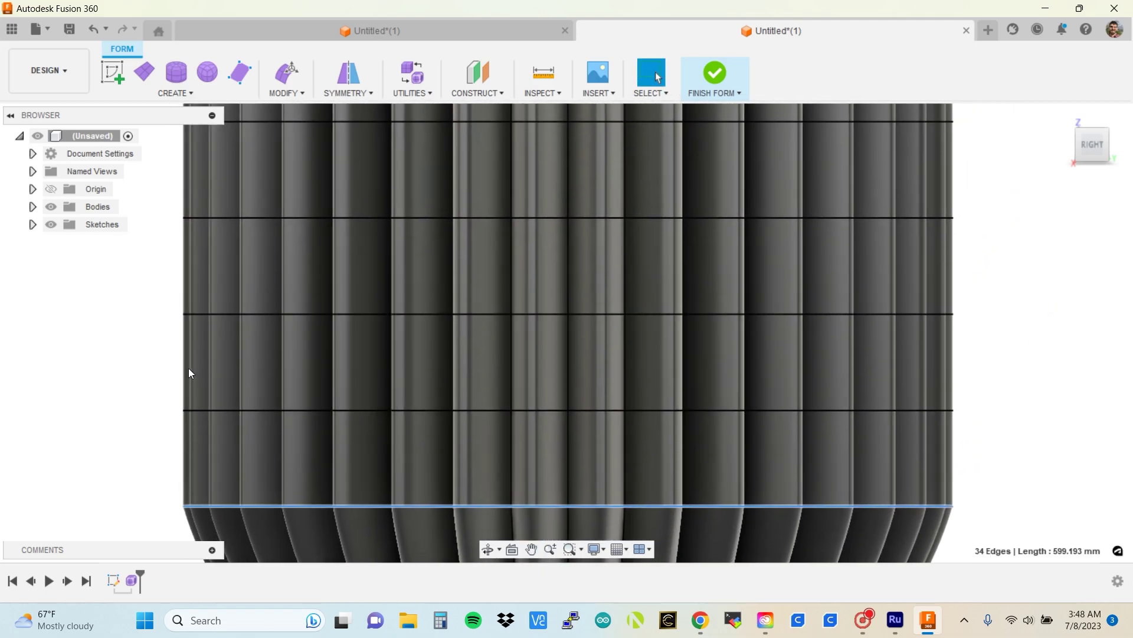
{"action": "left_click_drag", "start_coordinate": [403, 324], "coordinate": [995, 322]}
{"action": "scroll", "coordinate": [994, 304], "scroll_direction": "down", "scroll_amount": 3}
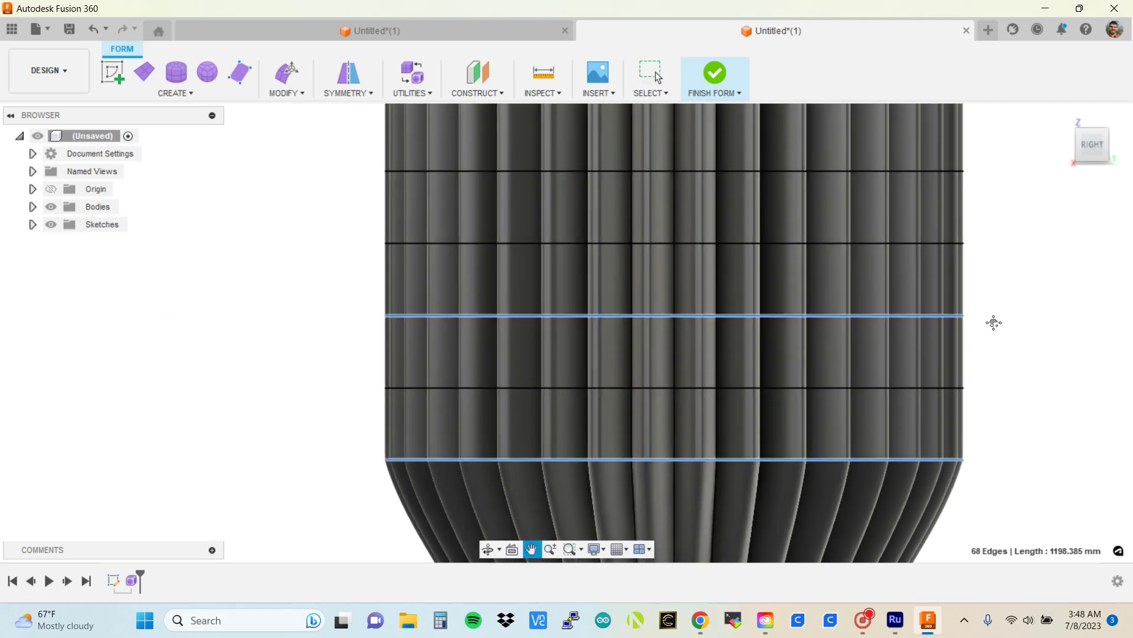
{"action": "scroll", "coordinate": [1015, 354], "scroll_direction": "up", "scroll_amount": 2}
{"action": "scroll", "coordinate": [984, 281], "scroll_direction": "up", "scroll_amount": 3}
{"action": "scroll", "coordinate": [1047, 334], "scroll_direction": "down", "scroll_amount": 2}
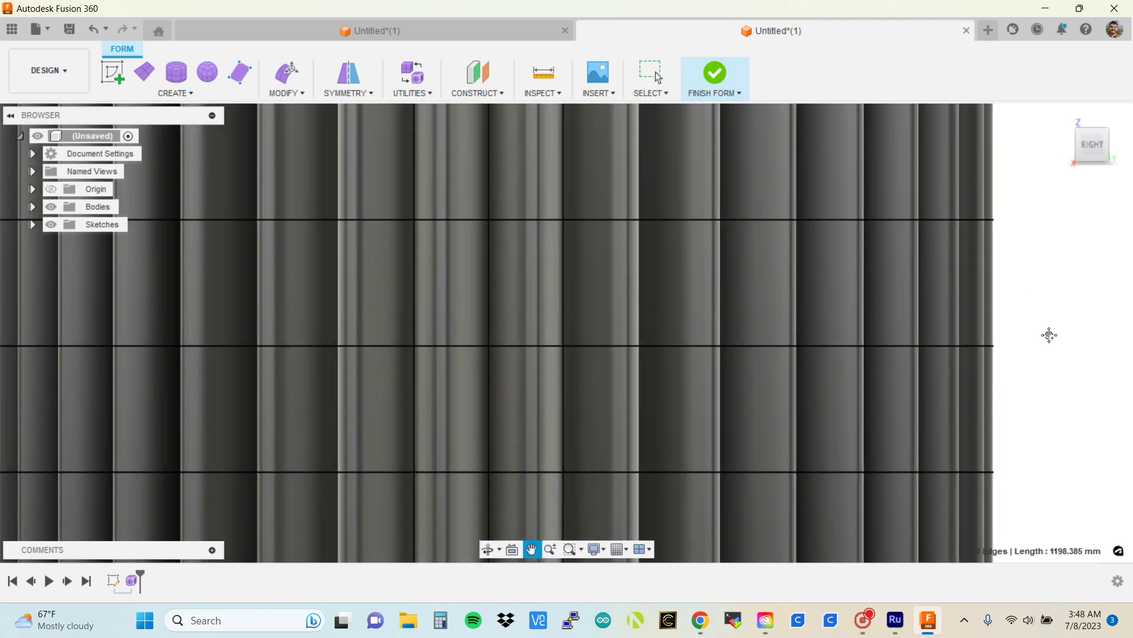
{"action": "middle_click_drag", "start_coordinate": [1056, 319], "coordinate": [1079, 317]}
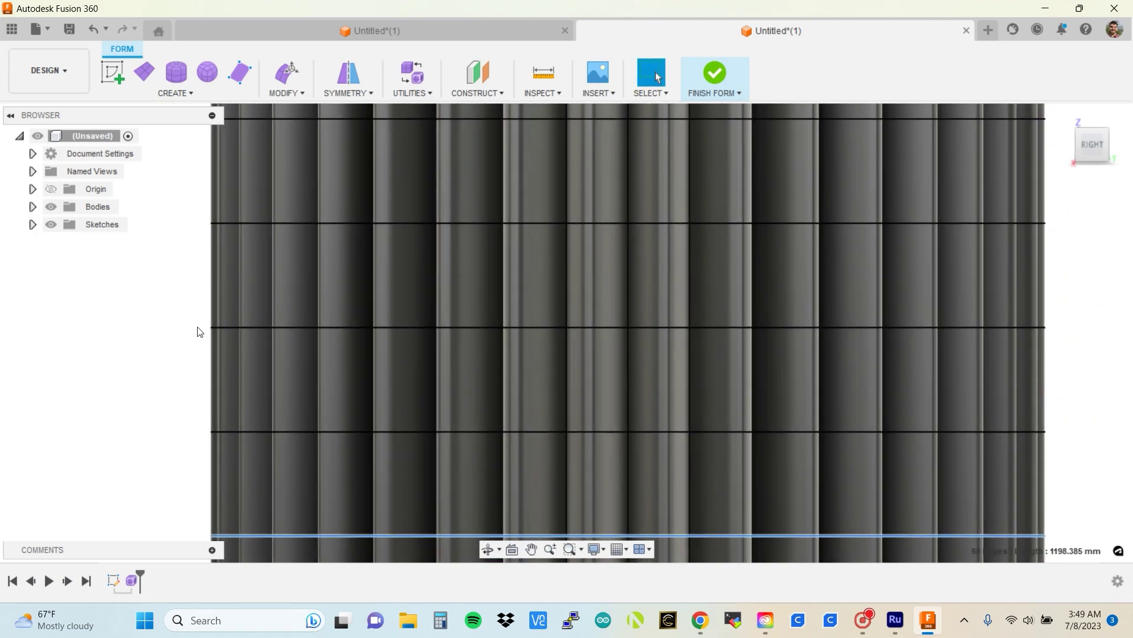
{"action": "left_click_drag", "start_coordinate": [505, 334], "coordinate": [1105, 329]}
{"action": "scroll", "coordinate": [1106, 329], "scroll_direction": "down", "scroll_amount": 3}
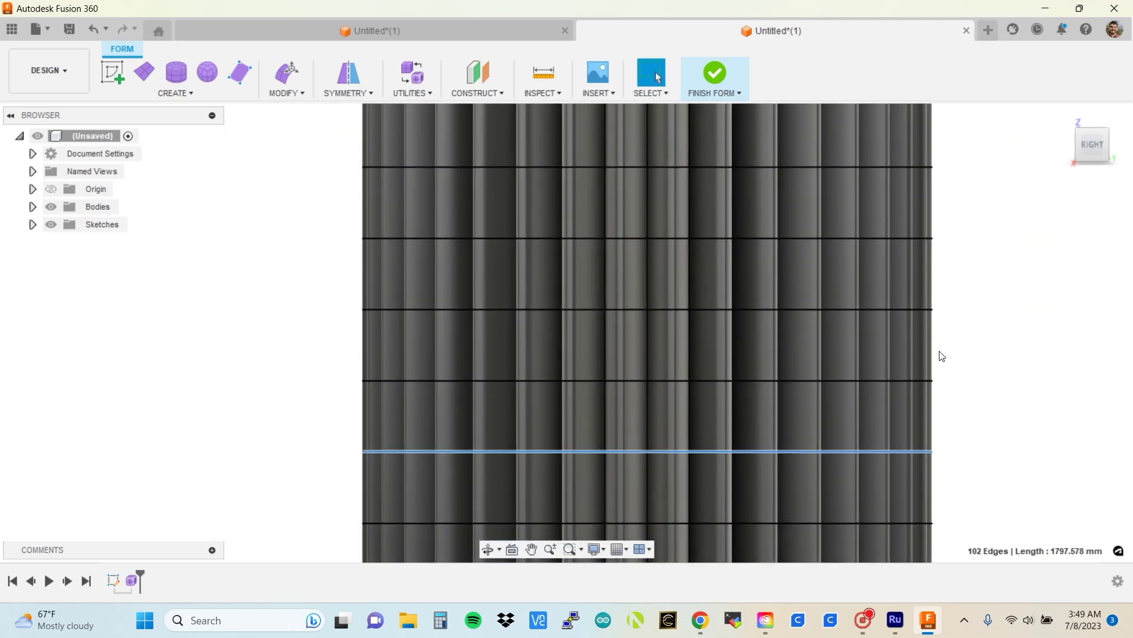
Add the horizontal edge loops six and eight rows above the tapered base to the selection.
{"action": "scroll", "coordinate": [863, 308], "scroll_direction": "up", "scroll_amount": 4}
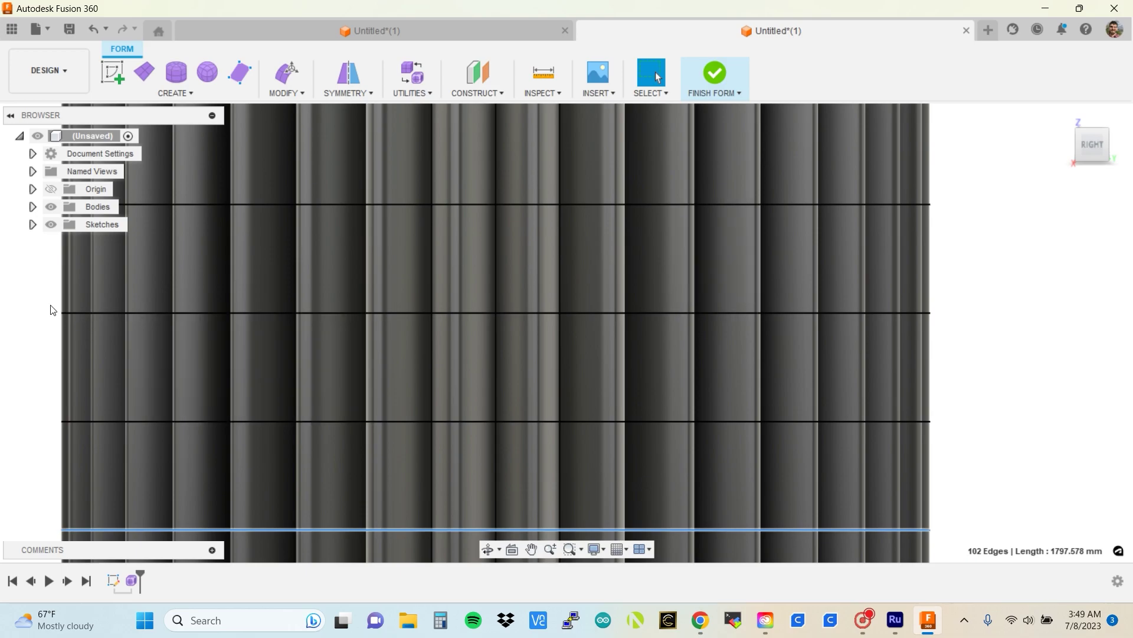
{"action": "left_click_drag", "start_coordinate": [50, 312], "coordinate": [981, 325], "text": "shift"}
{"action": "scroll", "coordinate": [977, 260], "scroll_direction": "down", "scroll_amount": 3}
{"action": "scroll", "coordinate": [954, 328], "scroll_direction": "up", "scroll_amount": 3}
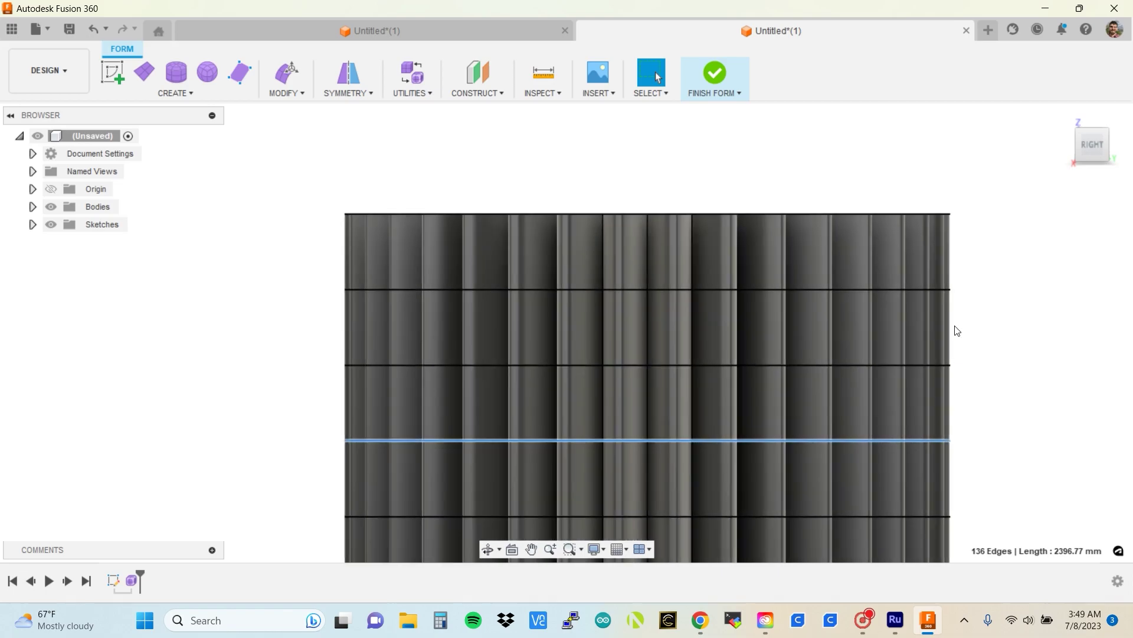
{"action": "scroll", "coordinate": [223, 278], "scroll_direction": "up", "scroll_amount": 1}
{"action": "middle_click_drag", "start_coordinate": [223, 278], "coordinate": [57, 313]}
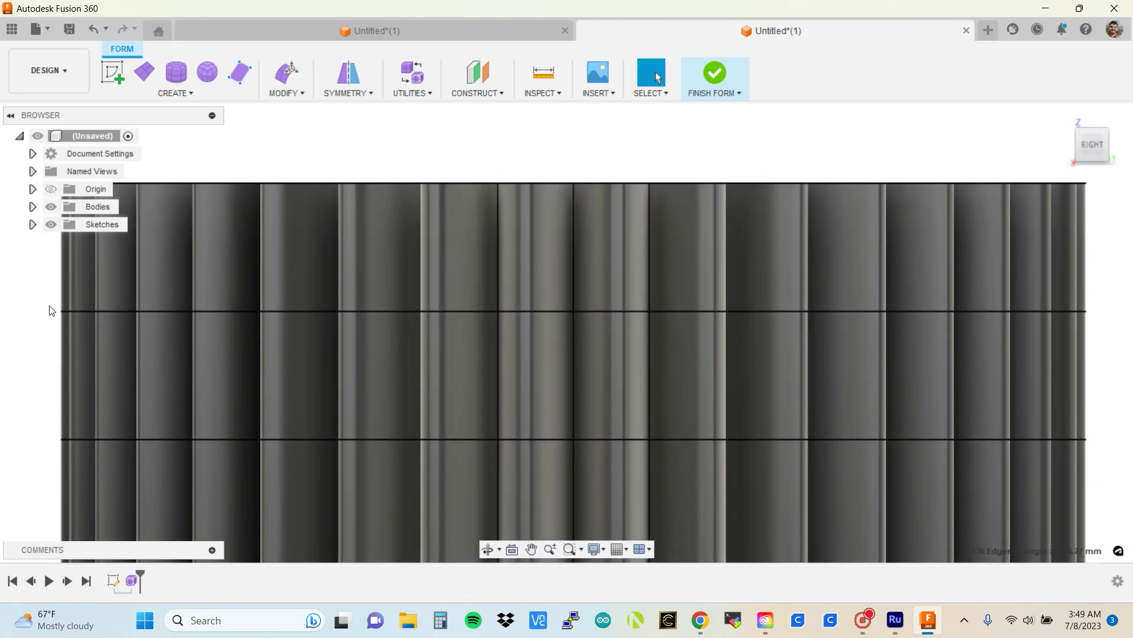
{"action": "left_click_drag", "start_coordinate": [414, 394], "coordinate": [1125, 319], "text": "shift"}
{"action": "scroll", "coordinate": [1075, 338], "scroll_direction": "down", "scroll_amount": 3}
{"action": "scroll", "coordinate": [868, 242], "scroll_direction": "down", "scroll_amount": 2}
{"action": "scroll", "coordinate": [718, 237], "scroll_direction": "down", "scroll_amount": 2}
{"action": "scroll", "coordinate": [709, 234], "scroll_direction": "down", "scroll_amount": 1}
{"action": "middle_click_drag", "start_coordinate": [685, 225], "coordinate": [645, 256]}
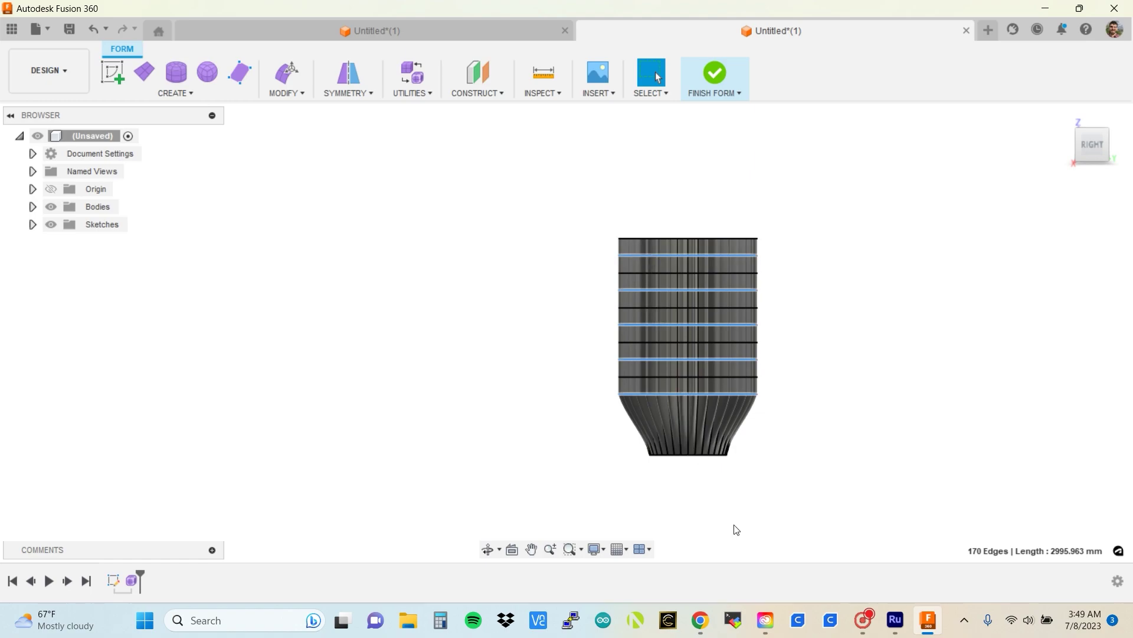
Rotate the five selected alternate edge loops 30 degrees about the body's vertical axis with Edit Form.
{"action": "scroll", "coordinate": [713, 463], "scroll_direction": "up", "scroll_amount": 2}
{"action": "scroll", "coordinate": [939, 309], "scroll_direction": "down", "scroll_amount": 2}
{"action": "middle_click_drag", "start_coordinate": [939, 309], "coordinate": [873, 317]}
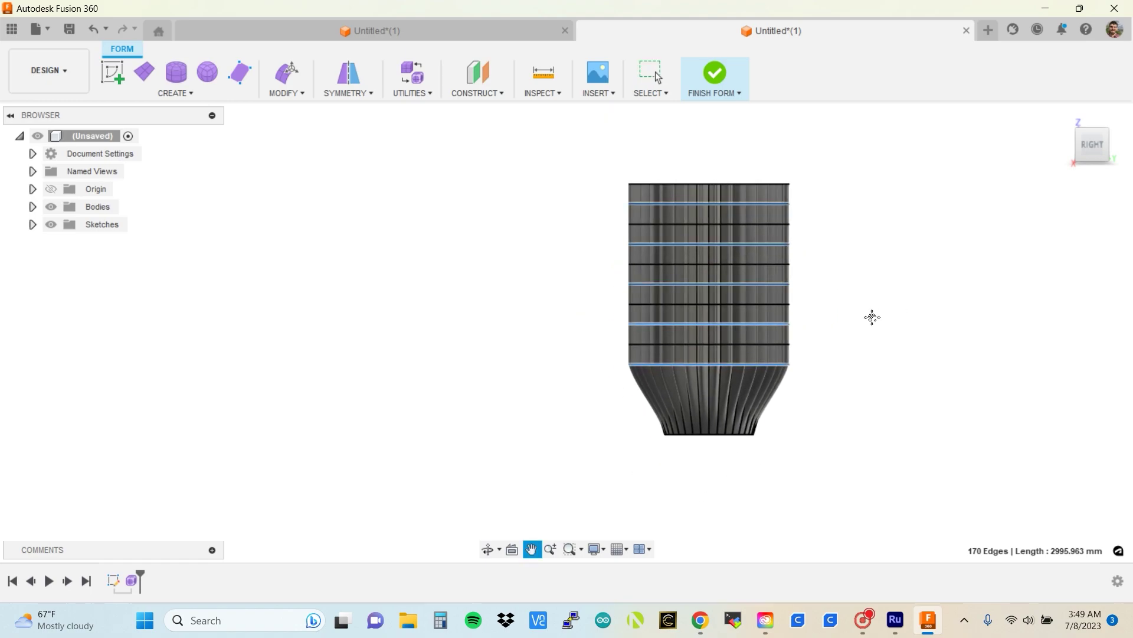
{"action": "left_click", "coordinate": [296, 69]}
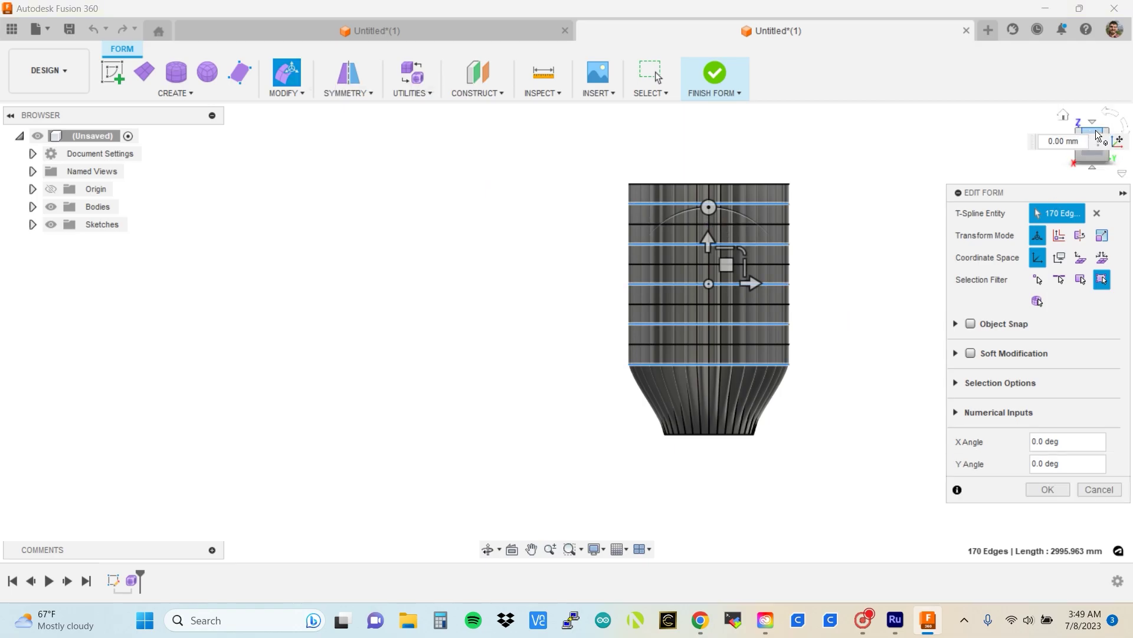
{"action": "left_click_drag", "start_coordinate": [1097, 135], "coordinate": [1066, 173]}
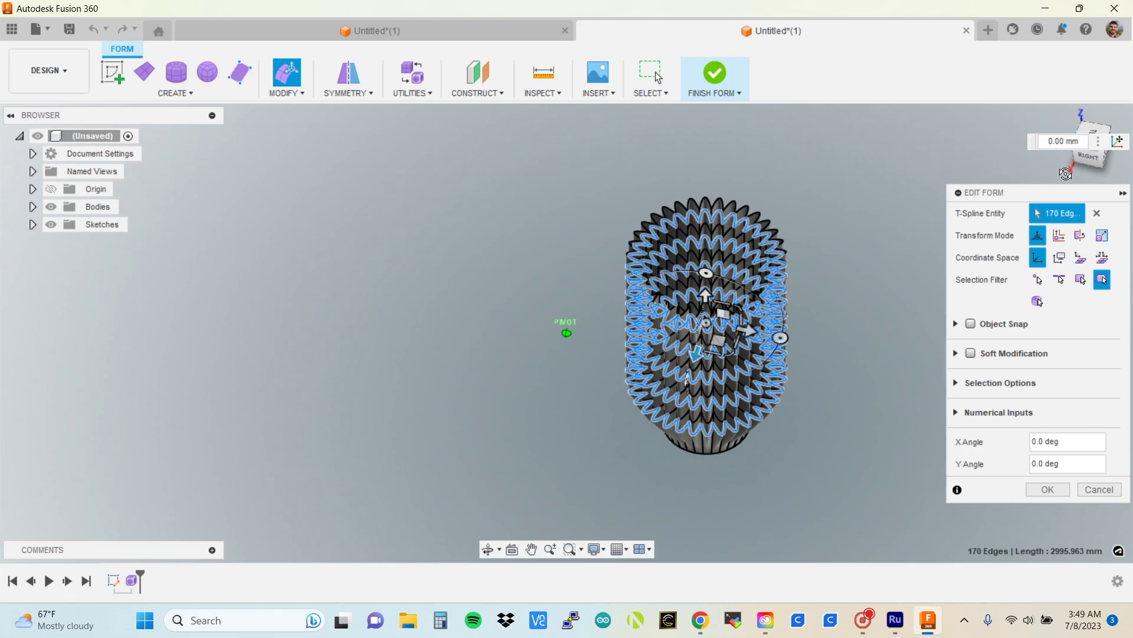
{"action": "left_click_drag", "start_coordinate": [777, 346], "coordinate": [800, 315]}
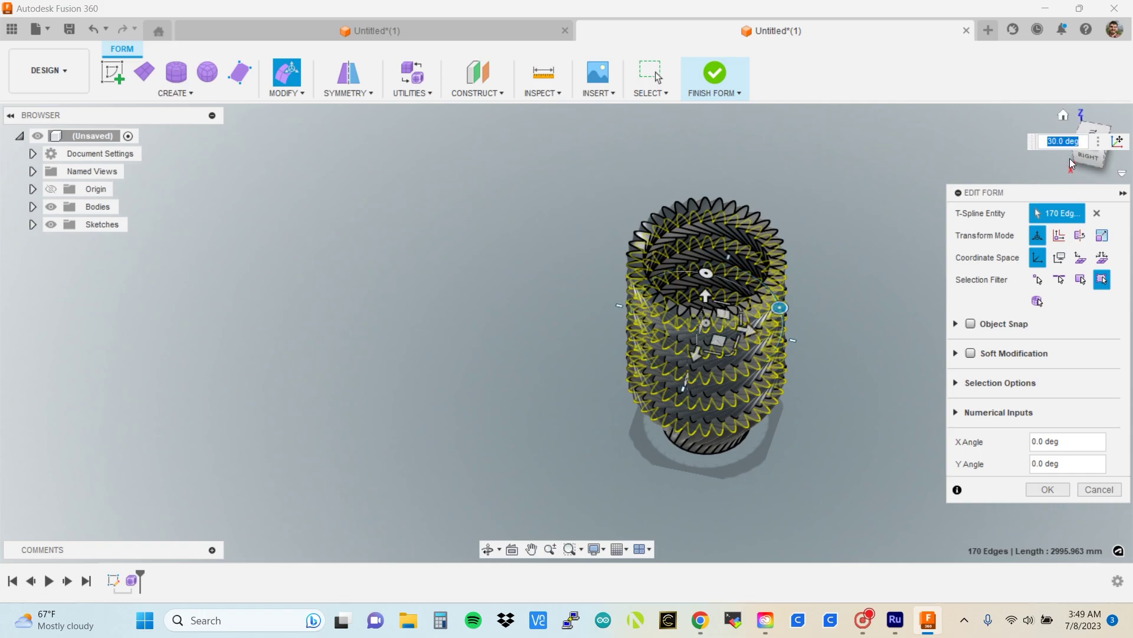
{"action": "left_click", "coordinate": [1098, 162]}
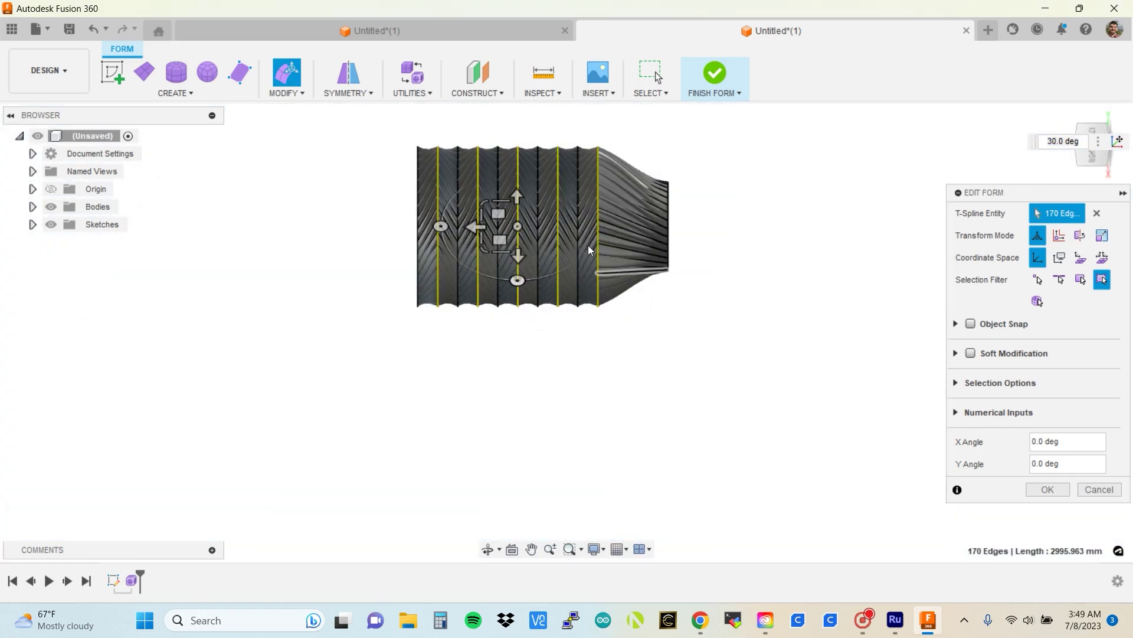
{"action": "scroll", "coordinate": [584, 254], "scroll_direction": "up", "scroll_amount": 5}
{"action": "scroll", "coordinate": [561, 482], "scroll_direction": "down", "scroll_amount": 2}
{"action": "middle_click_drag", "start_coordinate": [561, 483], "coordinate": [561, 513]}
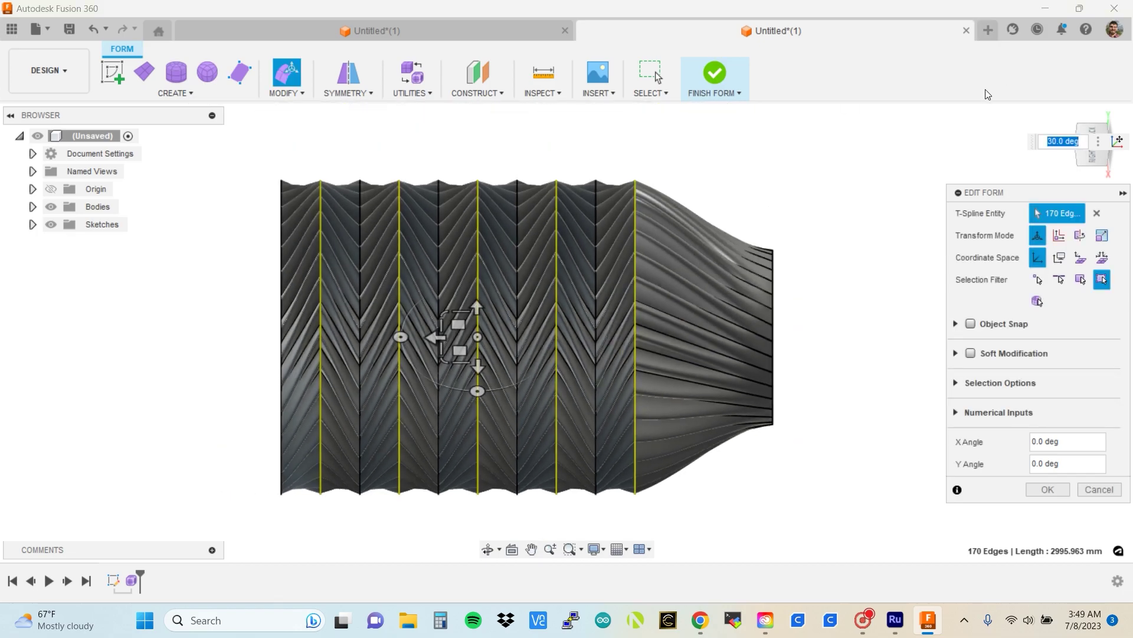
{"action": "left_click", "coordinate": [1085, 153]}
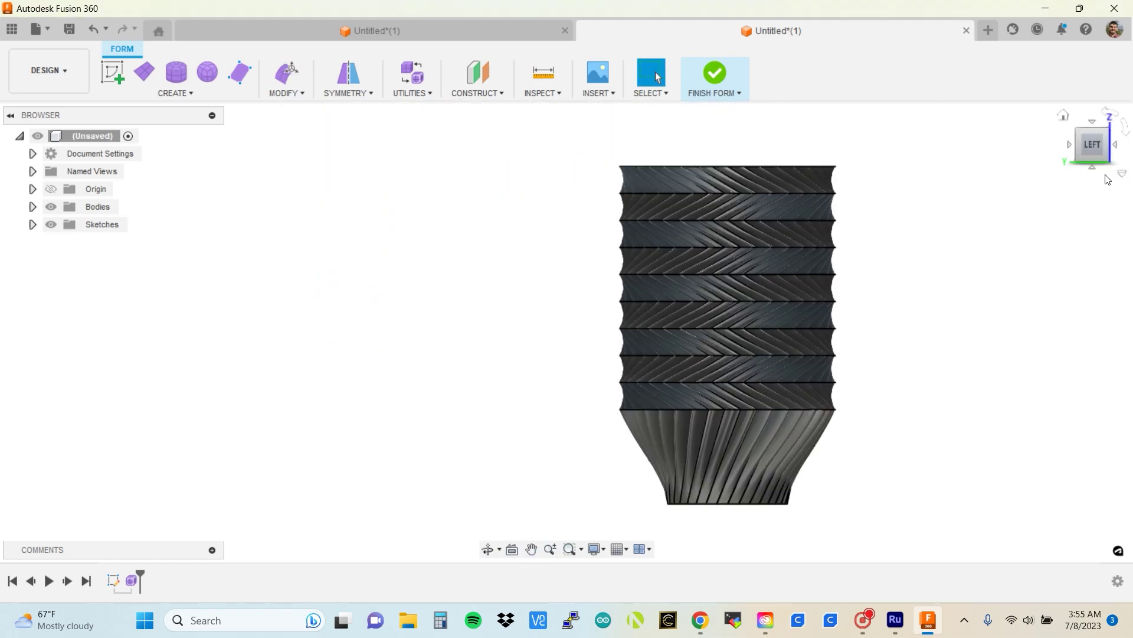
Select the edge loop three rows above the tapered base and scale it inward to 0.663 with Edit Form.
{"action": "left_click_drag", "start_coordinate": [1100, 135], "coordinate": [1075, 137]}
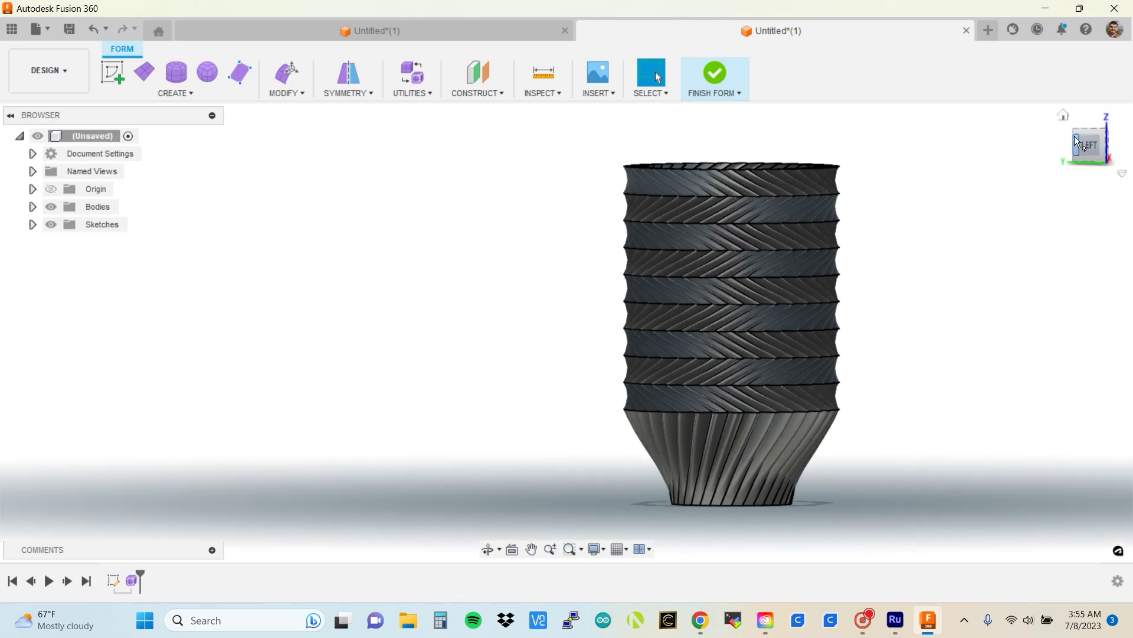
{"action": "left_click", "coordinate": [1074, 135]}
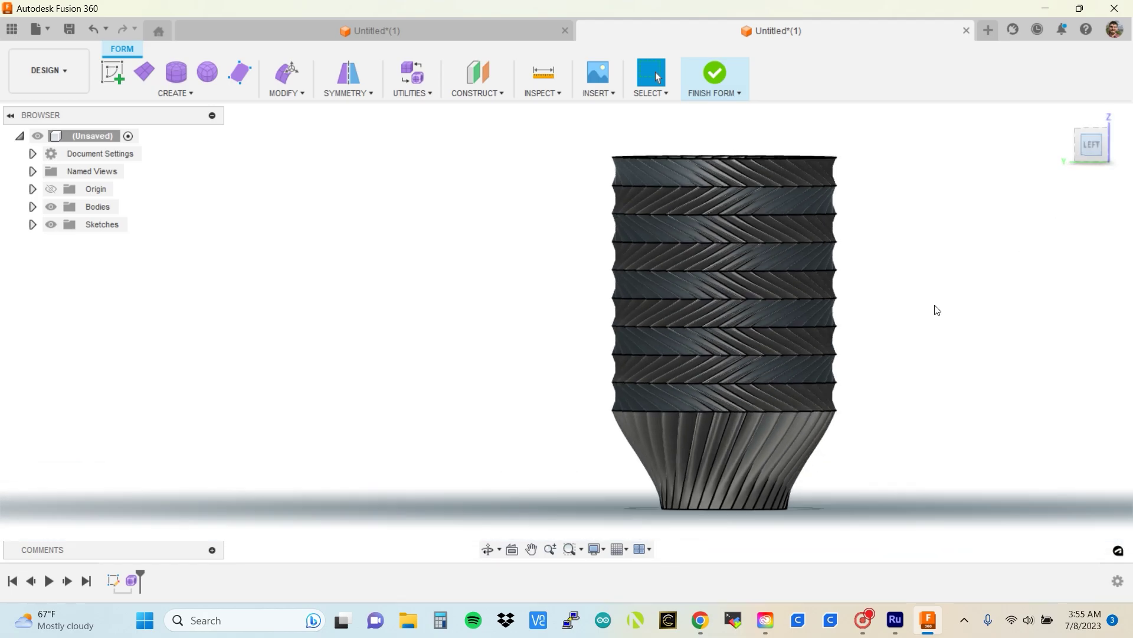
{"action": "scroll", "coordinate": [856, 337], "scroll_direction": "up", "scroll_amount": 3}
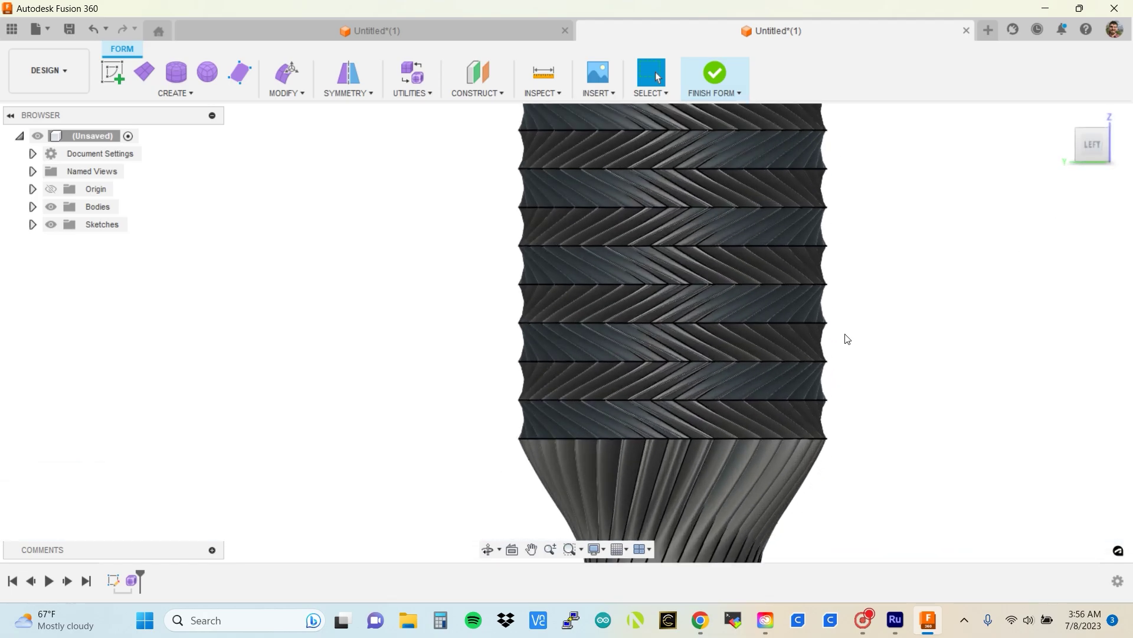
{"action": "left_click_drag", "start_coordinate": [536, 329], "coordinate": [474, 324]}
{"action": "left_click", "coordinate": [473, 324]}
{"action": "scroll", "coordinate": [491, 322], "scroll_direction": "up", "scroll_amount": 2}
{"action": "middle_click_drag", "start_coordinate": [490, 322], "coordinate": [426, 316]}
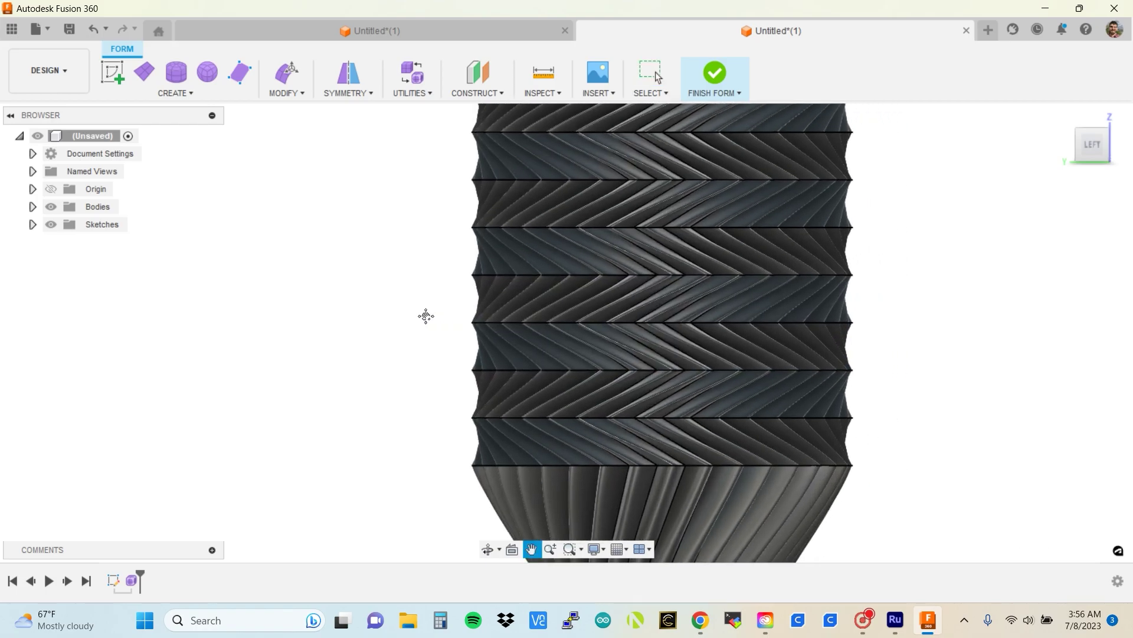
{"action": "scroll", "coordinate": [427, 313], "scroll_direction": "down", "scroll_amount": 3}
{"action": "left_click_drag", "start_coordinate": [419, 308], "coordinate": [762, 336]}
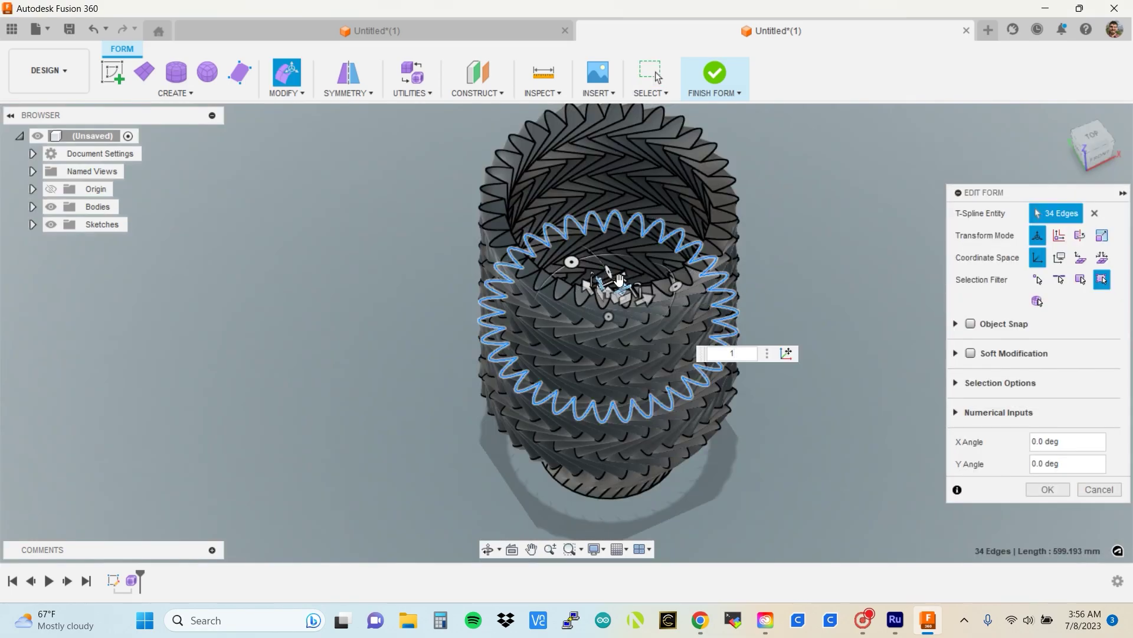
{"action": "left_click_drag", "start_coordinate": [619, 278], "coordinate": [584, 298]}
{"action": "left_click_drag", "start_coordinate": [1091, 143], "coordinate": [1093, 165]}
{"action": "left_click", "coordinate": [1092, 161]}
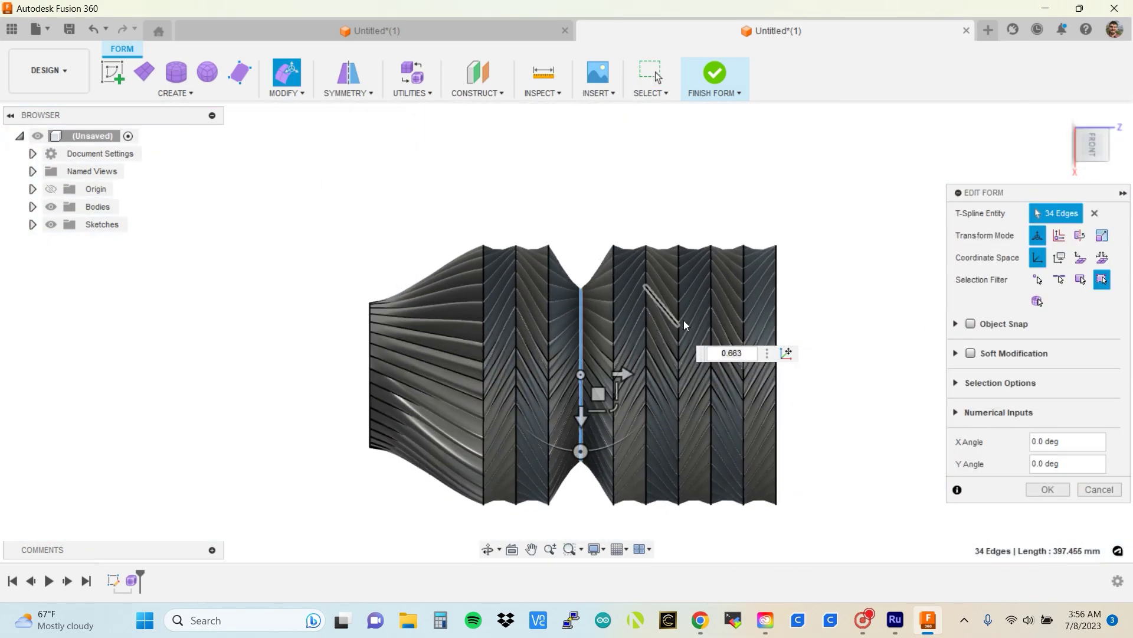
{"action": "key", "text": "Return"}
Select the edge loop four rows above the tapered base and scale it inward to 0.663 in the horizontal plane with Edit Form.
{"action": "scroll", "coordinate": [708, 239], "scroll_direction": "down", "scroll_amount": 3}
{"action": "double_click", "coordinate": [648, 414]}
{"action": "key", "text": "m"}
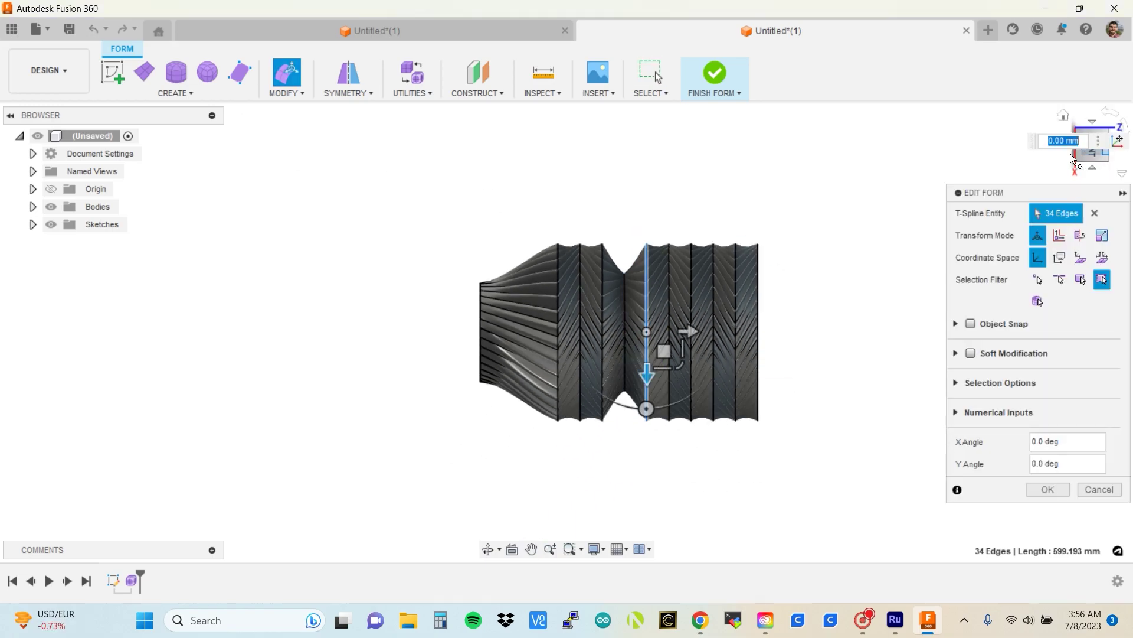
{"action": "left_click", "coordinate": [1107, 163]}
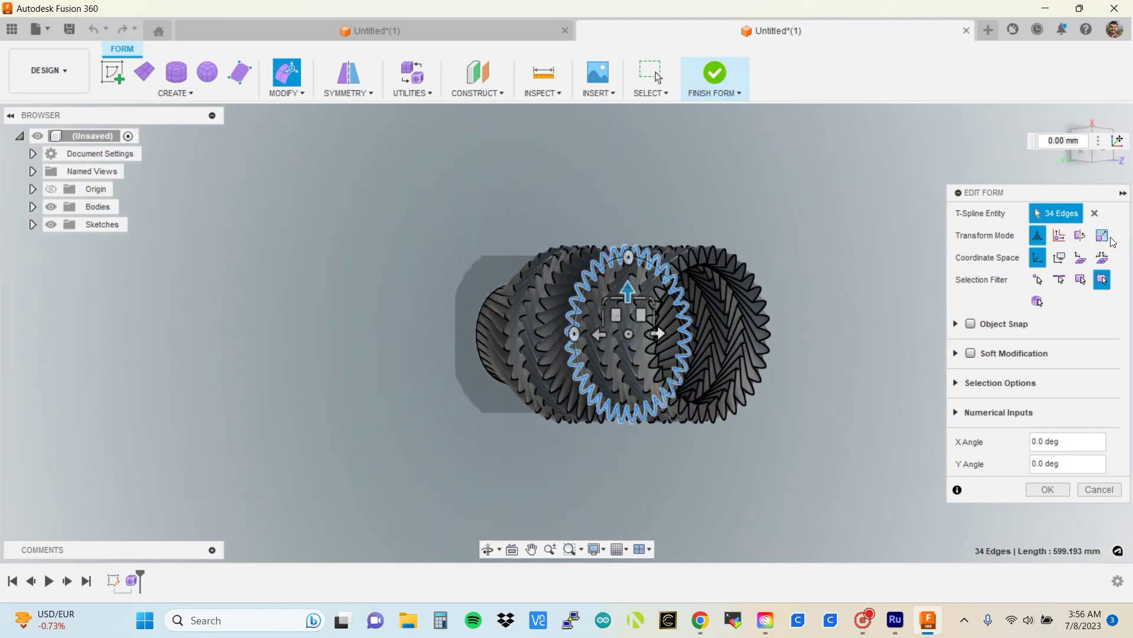
{"action": "left_click", "coordinate": [1092, 148]}
{"action": "left_click_drag", "start_coordinate": [544, 301], "coordinate": [546, 301]}
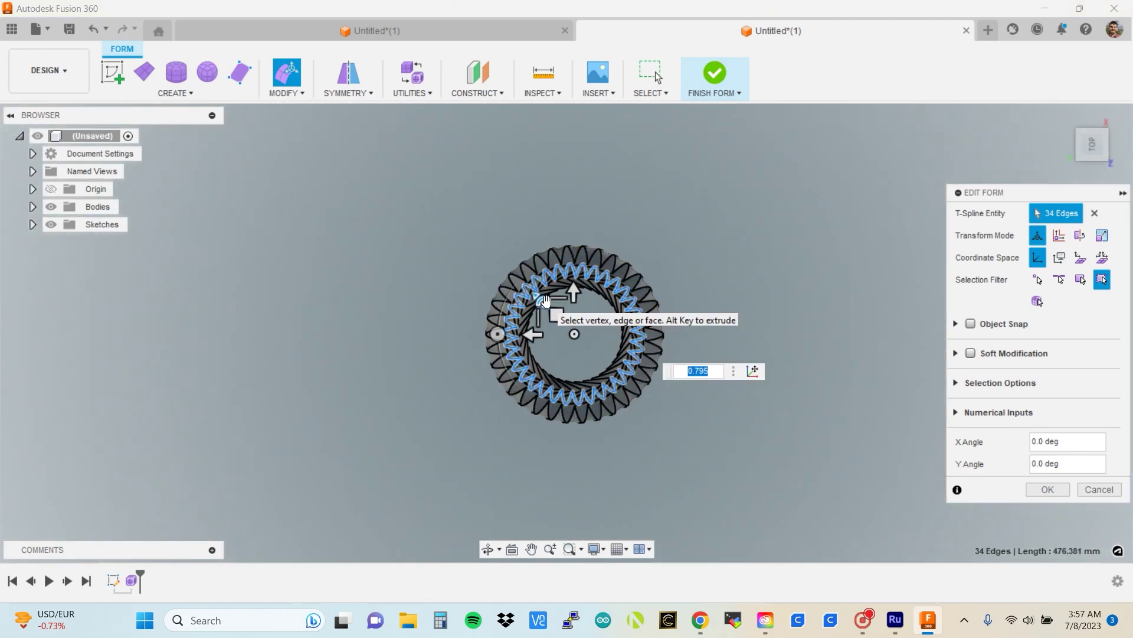
{"action": "left_click", "coordinate": [1092, 165]}
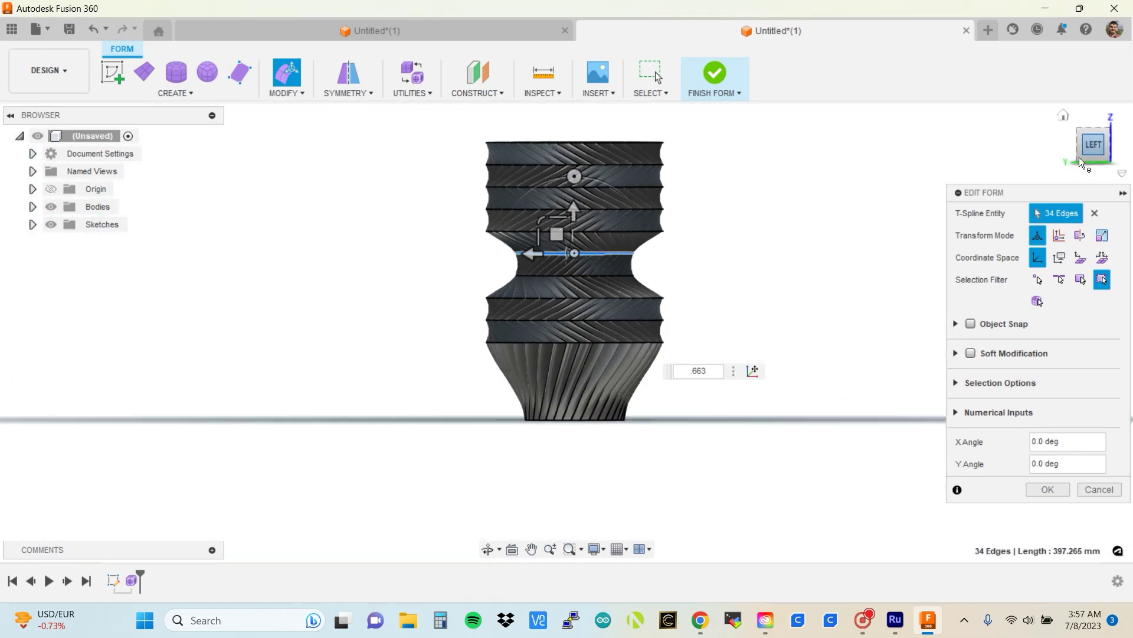
Try to scale the three face rows directly above the narrowed neck inward to 0.663 in the XY plane.
{"action": "scroll", "coordinate": [714, 256], "scroll_direction": "down", "scroll_amount": 2}
{"action": "middle_click_drag", "start_coordinate": [714, 257], "coordinate": [736, 281]}
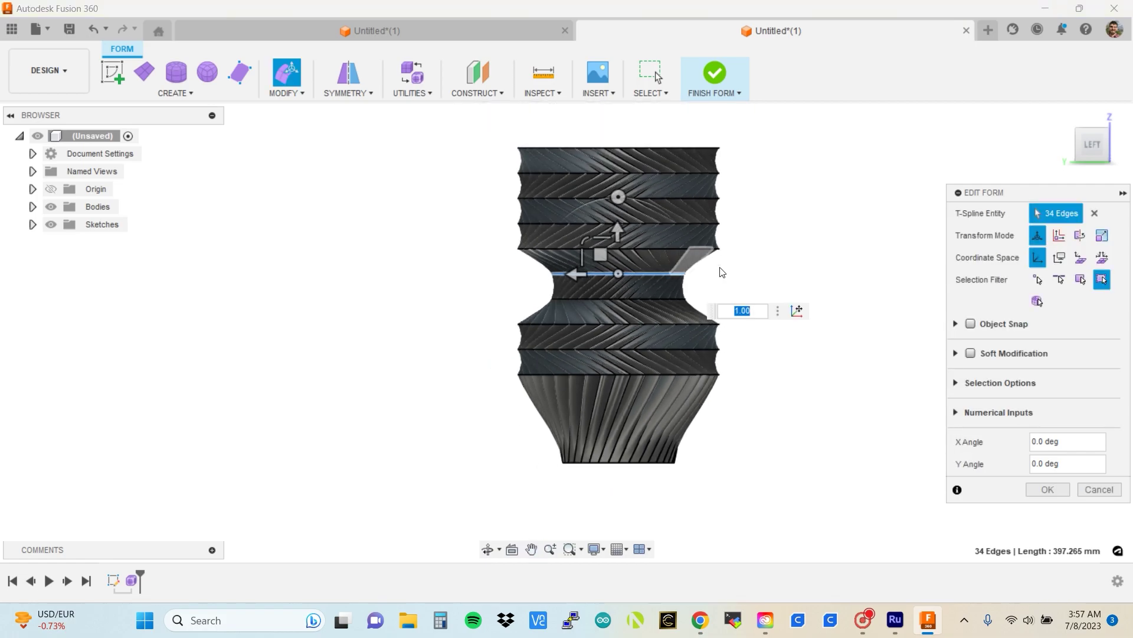
{"action": "double_click", "coordinate": [526, 215]}
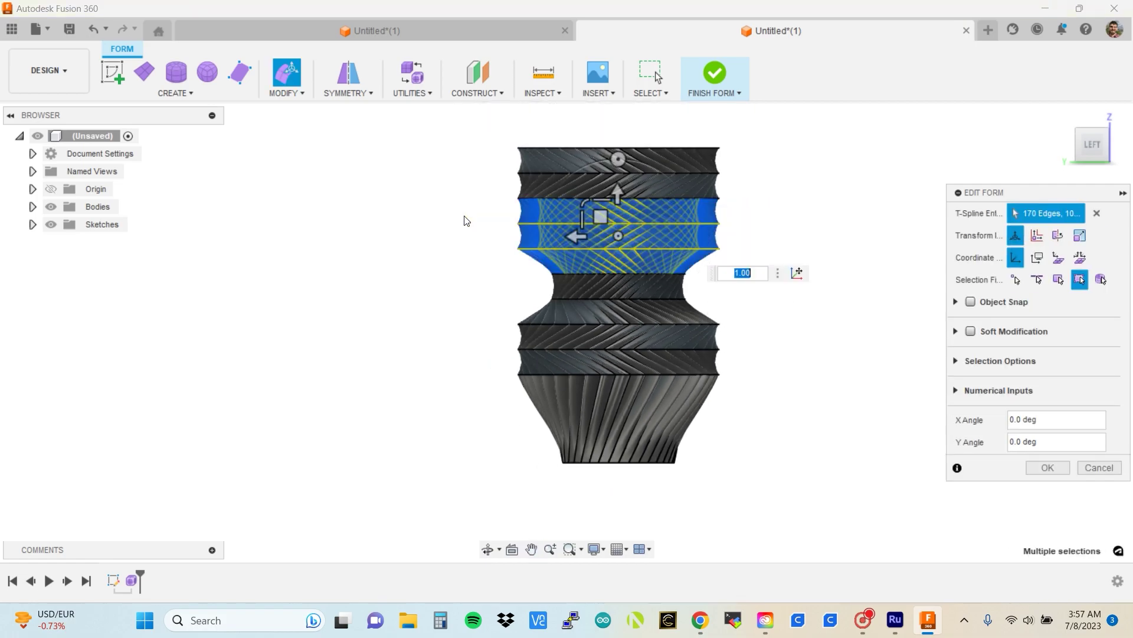
{"action": "left_click_drag", "start_coordinate": [1078, 165], "coordinate": [694, 229]}
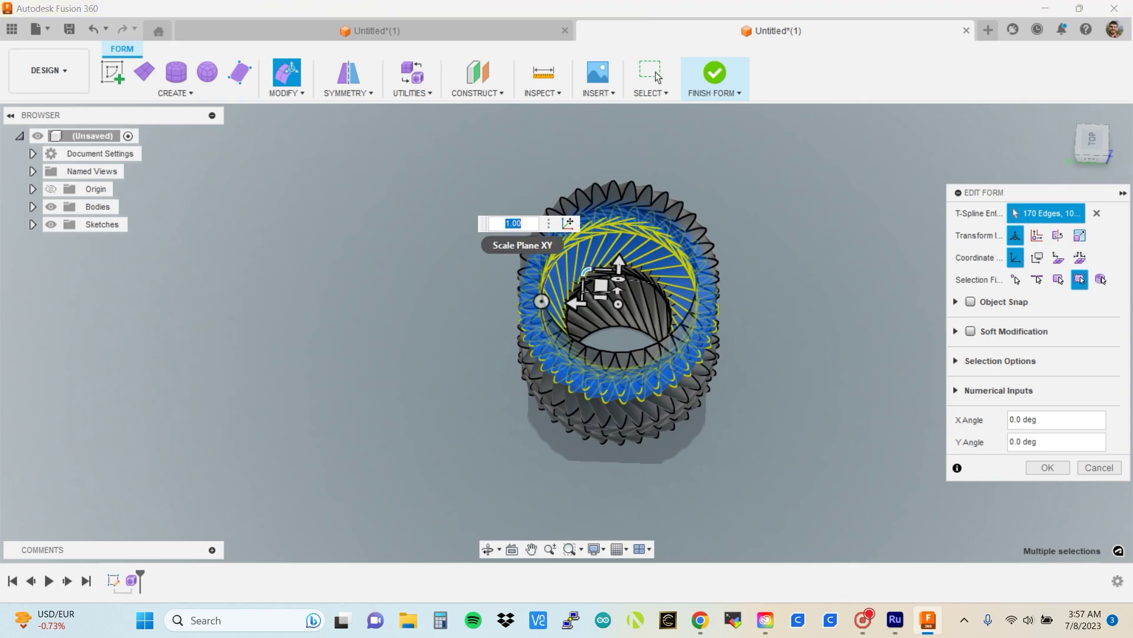
{"action": "left_click", "coordinate": [1092, 155]}
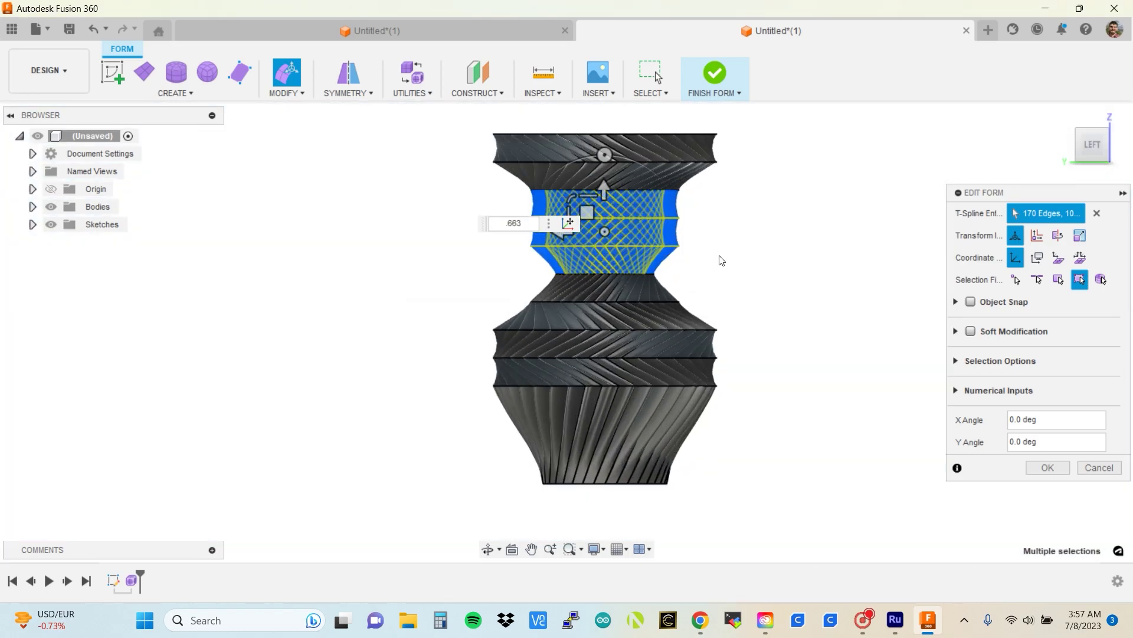
{"action": "left_click", "coordinate": [1099, 468]}
Delete the upper face rows of the body, keeping five rows above the tapered base.
{"action": "left_click", "coordinate": [699, 281]}
{"action": "scroll", "coordinate": [699, 281], "scroll_direction": "up", "scroll_amount": 2}
{"action": "scroll", "coordinate": [743, 218], "scroll_direction": "down", "scroll_amount": 1}
{"action": "left_click_drag", "start_coordinate": [755, 215], "coordinate": [357, 111]}
{"action": "key", "text": "Delete"}
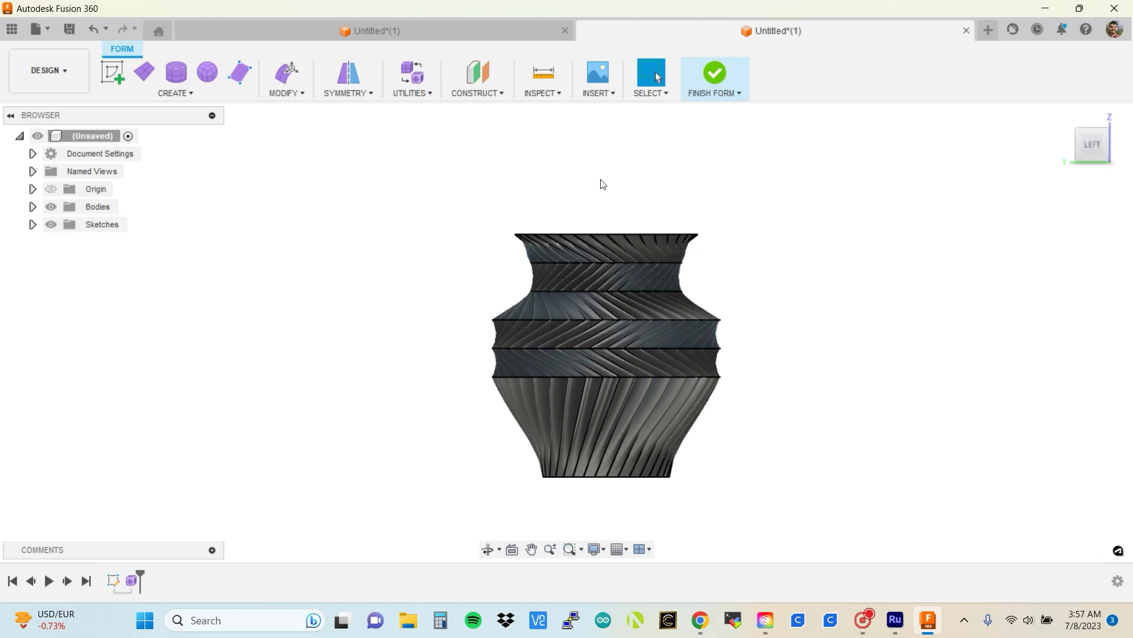
Select the body's open top edge loop and raise it 20 mm with Edit Form.
{"action": "scroll", "coordinate": [711, 242], "scroll_direction": "up", "scroll_amount": 2}
{"action": "left_click_drag", "start_coordinate": [462, 227], "coordinate": [975, 246]}
{"action": "right_click_drag", "start_coordinate": [493, 182], "coordinate": [647, 178]}
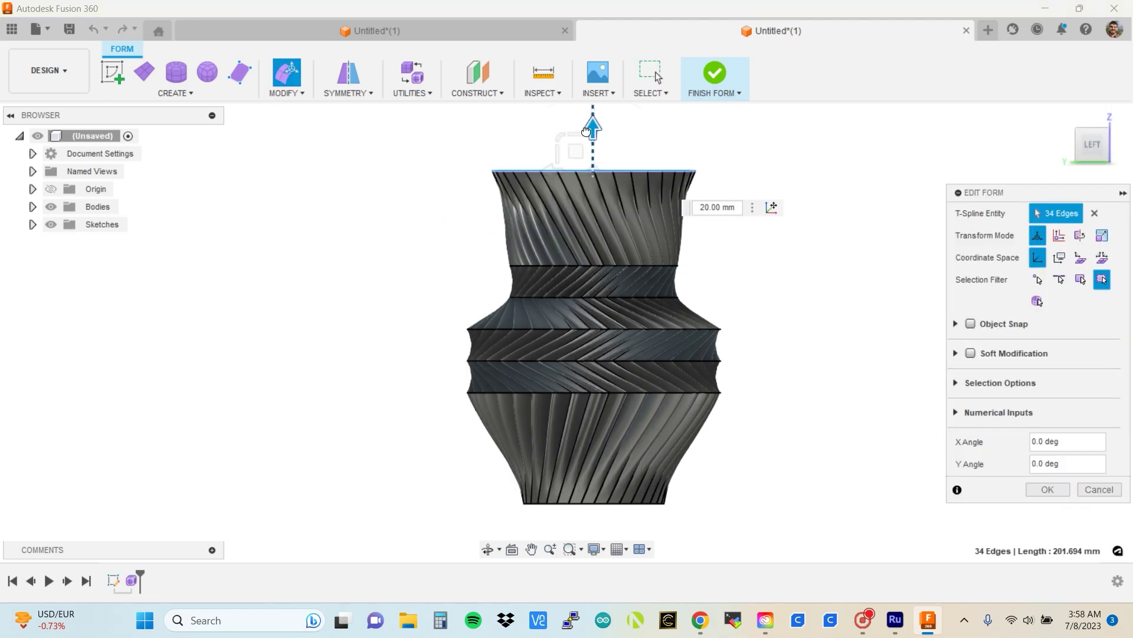
Flare the top rim outward by scaling its edge loop to 1.198 in the horizontal plane, and finish the edit.
{"action": "middle_click_drag", "start_coordinate": [577, 152], "coordinate": [567, 189], "text": "shift"}
{"action": "left_click_drag", "start_coordinate": [561, 190], "coordinate": [582, 223]}
{"action": "left_click", "coordinate": [1079, 157]}
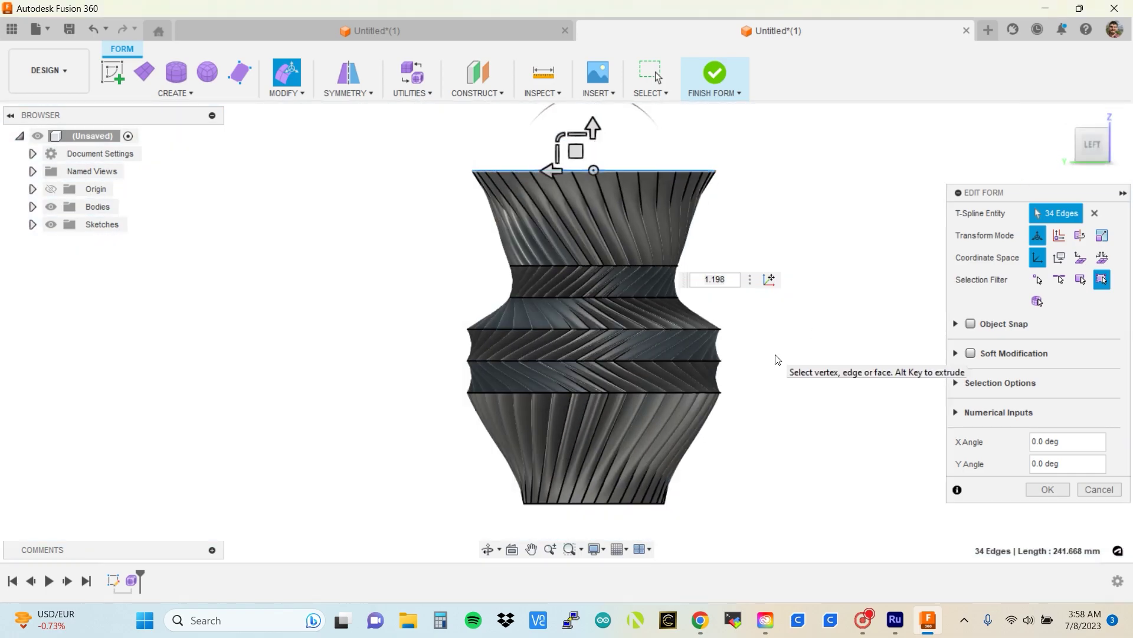
{"action": "key", "text": "Return"}
{"action": "key", "text": "Escape"}
Select the edge loop one row above the tapered base and scale it outward to 1.07 with Edit Form.
{"action": "scroll", "coordinate": [767, 354], "scroll_direction": "up", "scroll_amount": 5}
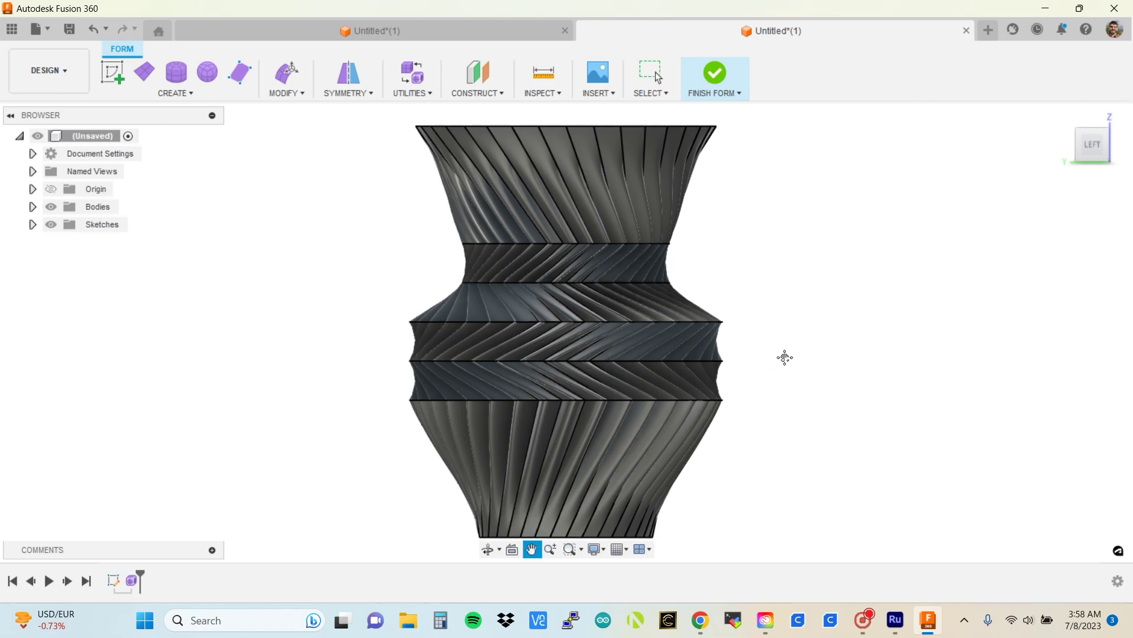
{"action": "left_click_drag", "start_coordinate": [781, 346], "coordinate": [372, 342]}
{"action": "key", "text": "Escape"}
{"action": "scroll", "coordinate": [384, 339], "scroll_direction": "up", "scroll_amount": 4}
{"action": "middle_click_drag", "start_coordinate": [384, 339], "coordinate": [172, 331]}
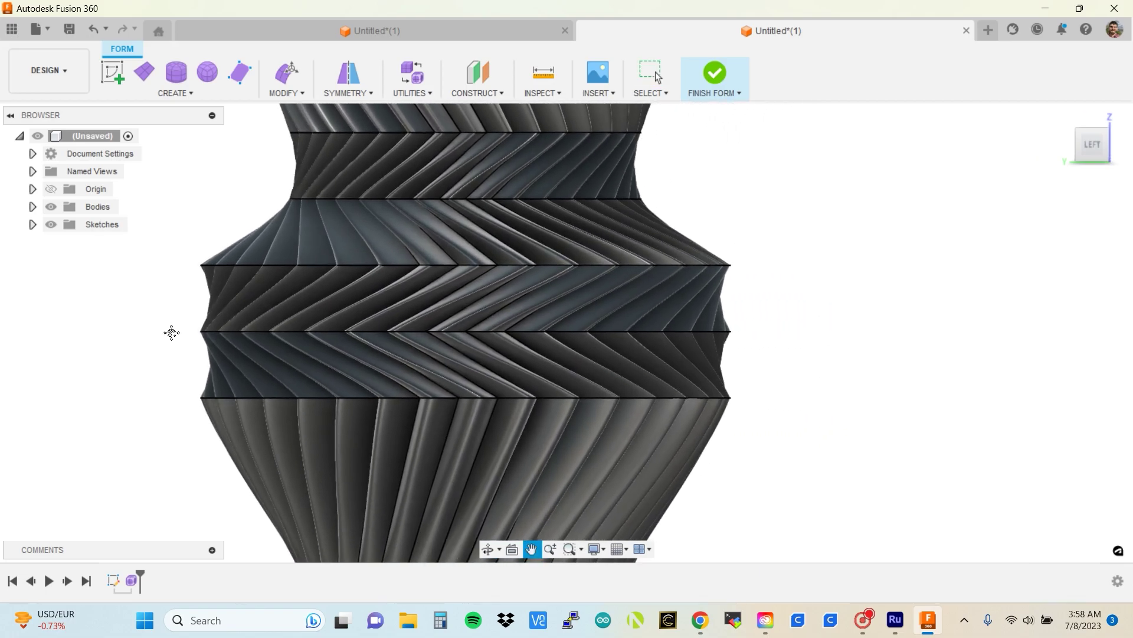
{"action": "left_click_drag", "start_coordinate": [263, 330], "coordinate": [759, 333]}
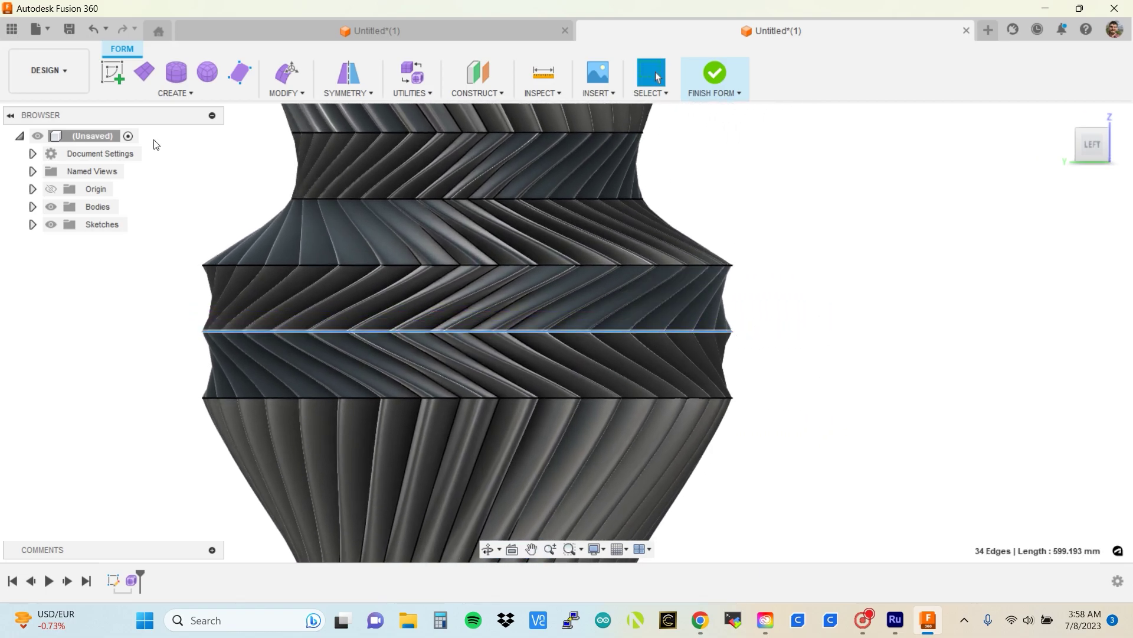
{"action": "left_click", "coordinate": [286, 72]}
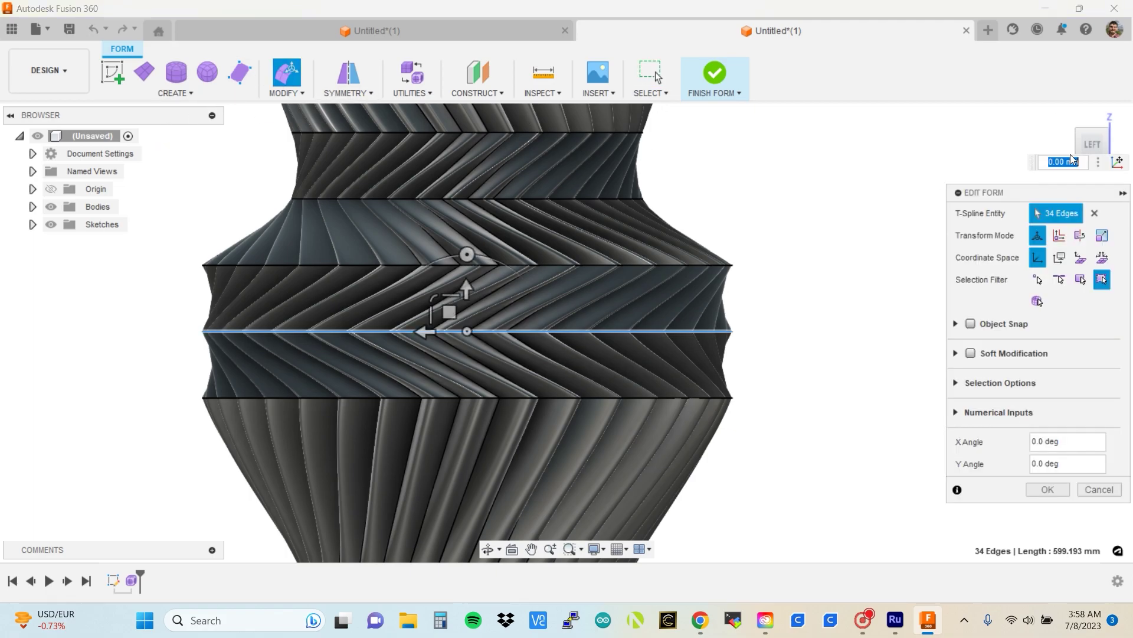
{"action": "left_click_drag", "start_coordinate": [1071, 159], "coordinate": [1092, 190]}
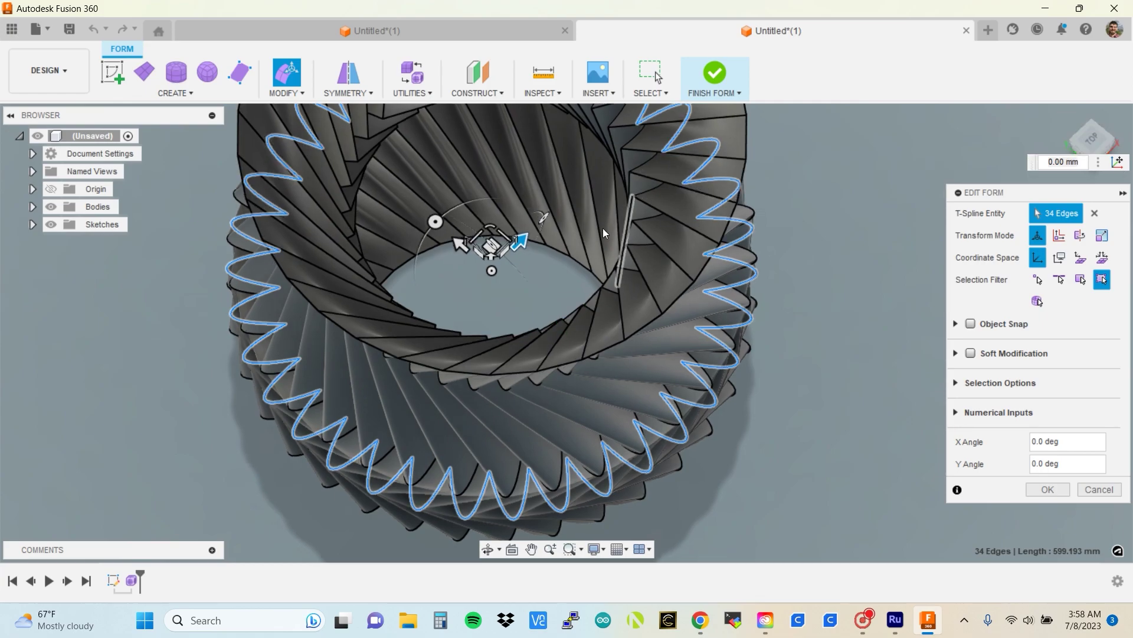
{"action": "left_click", "coordinate": [490, 222]}
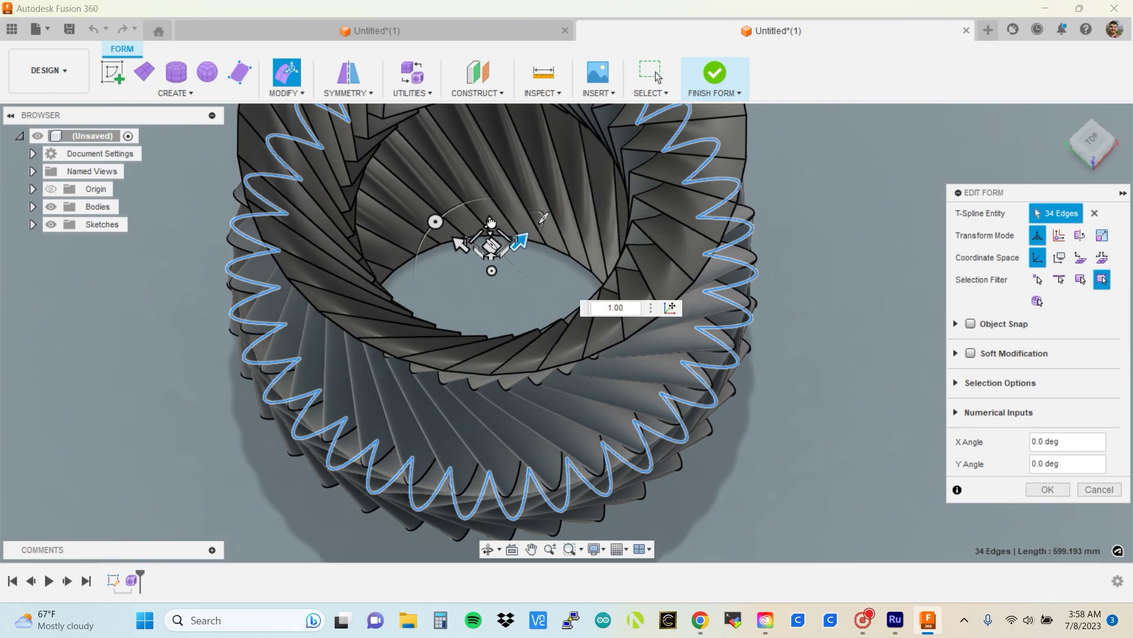
{"action": "left_click_drag", "start_coordinate": [491, 222], "coordinate": [493, 218]}
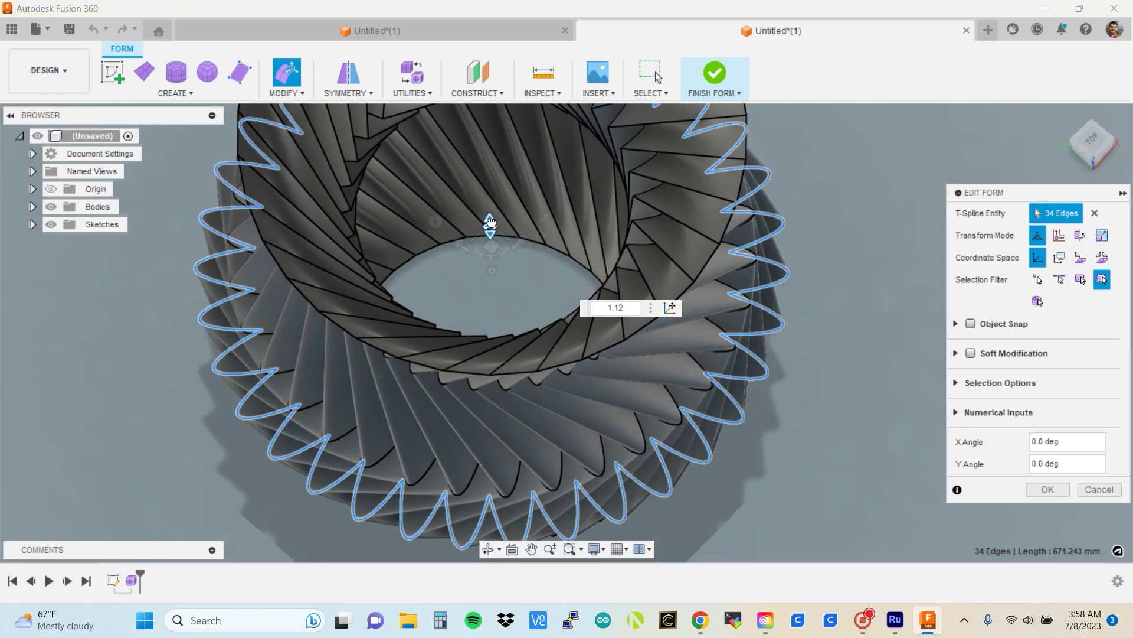
{"action": "left_click", "coordinate": [1086, 161]}
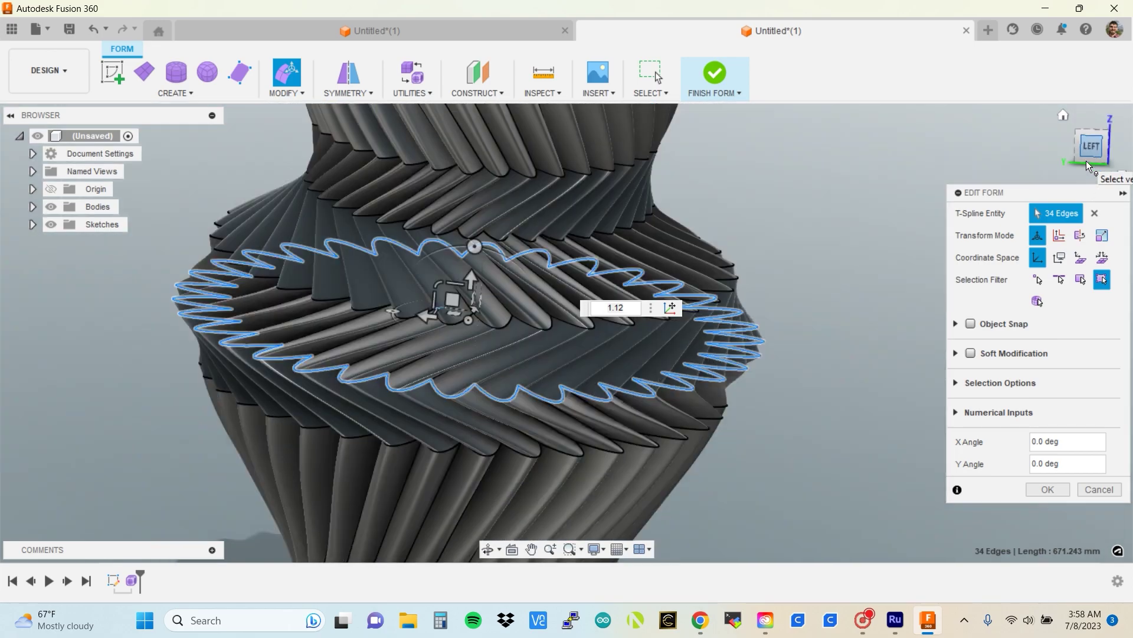
{"action": "scroll", "coordinate": [868, 239], "scroll_direction": "down", "scroll_amount": 2}
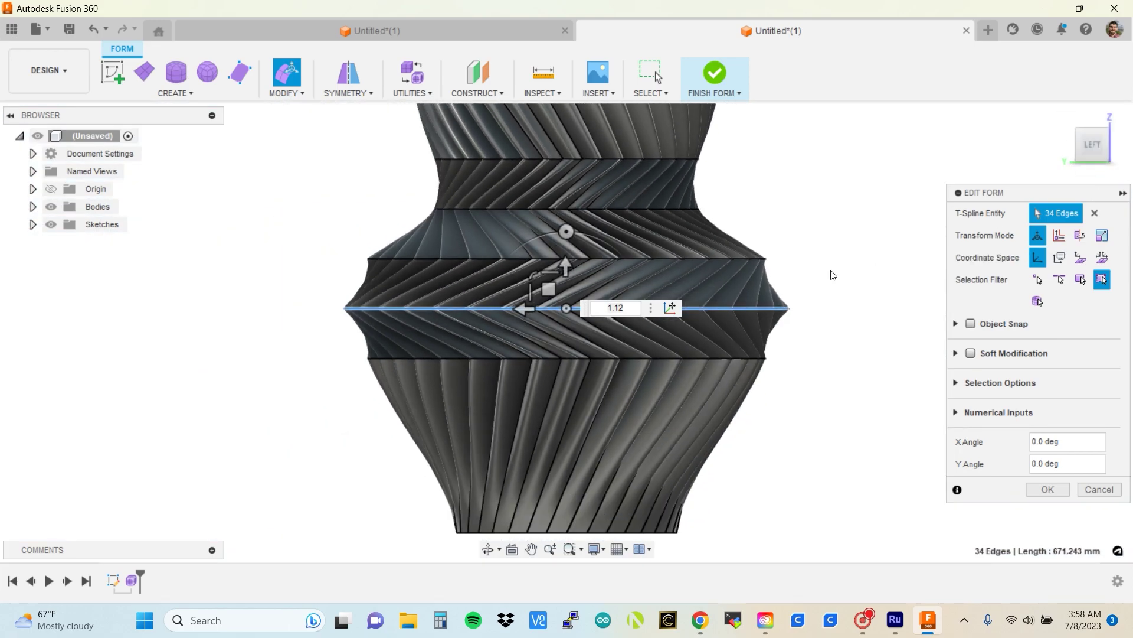
{"action": "double_click", "coordinate": [618, 308]}
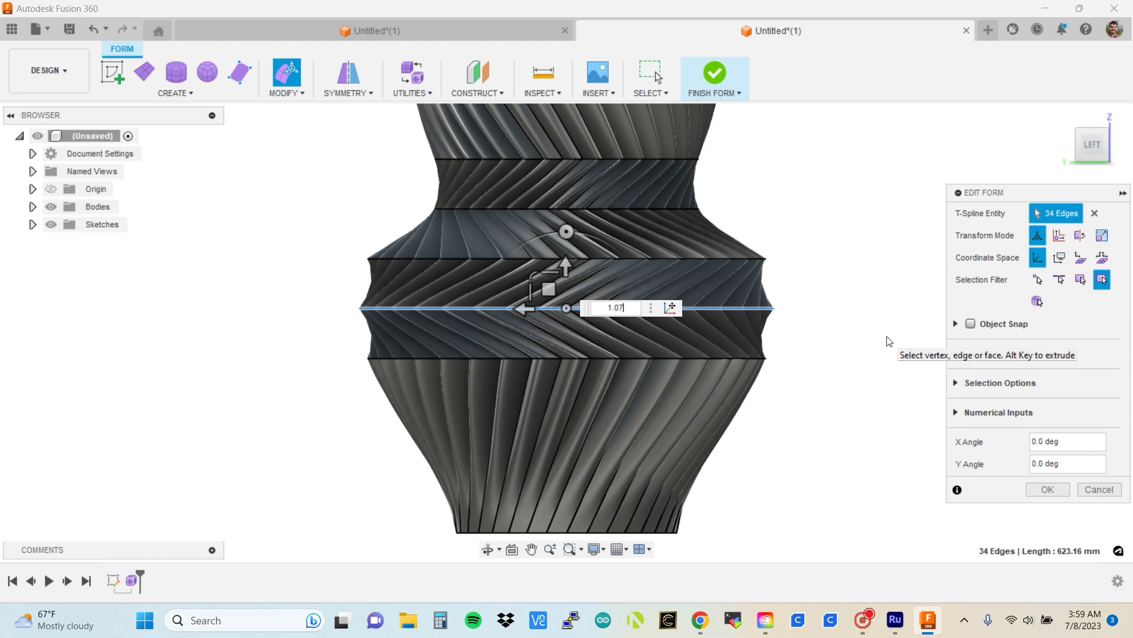
{"action": "left_click", "coordinate": [773, 263]}
Select the edge loop two rows above the tapered base, raise it 2 mm, and finish the form edit.
{"action": "scroll", "coordinate": [773, 263], "scroll_direction": "up", "scroll_amount": 3}
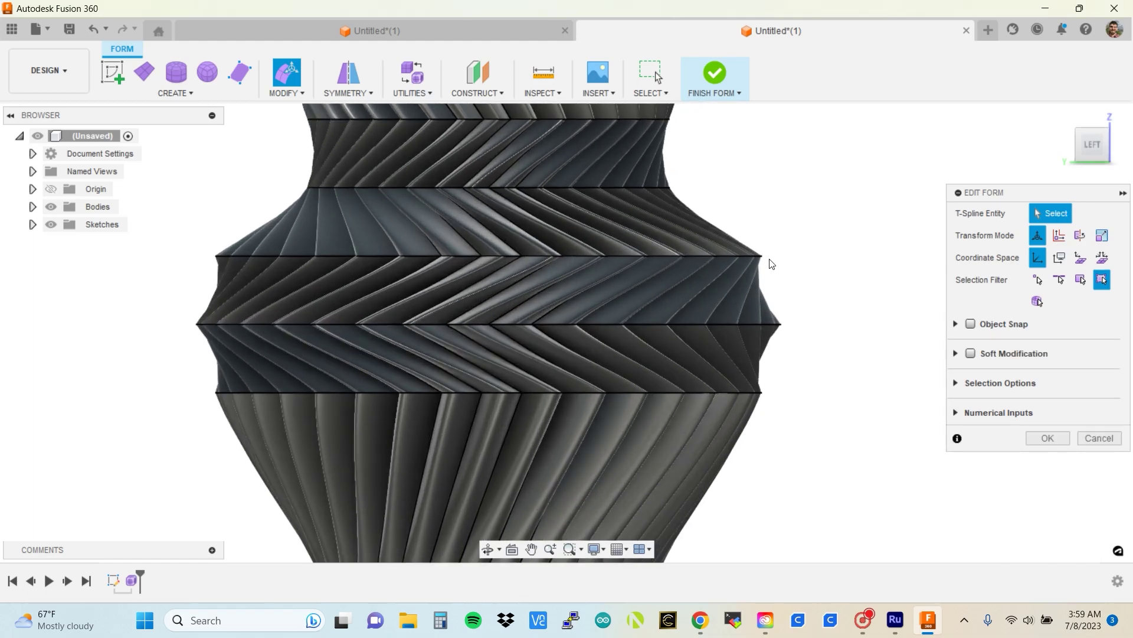
{"action": "left_click_drag", "start_coordinate": [762, 251], "coordinate": [1111, 265]}
{"action": "left_click", "coordinate": [114, 254]}
{"action": "scroll", "coordinate": [117, 254], "scroll_direction": "up", "scroll_amount": 2}
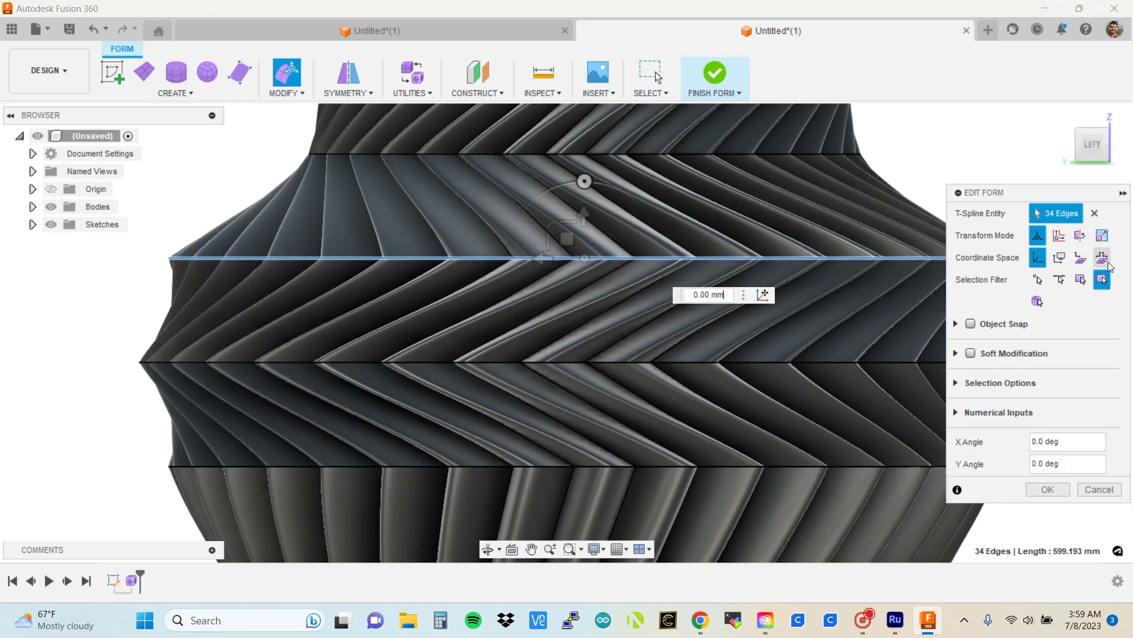
{"action": "scroll", "coordinate": [829, 261], "scroll_direction": "down", "scroll_amount": 2}
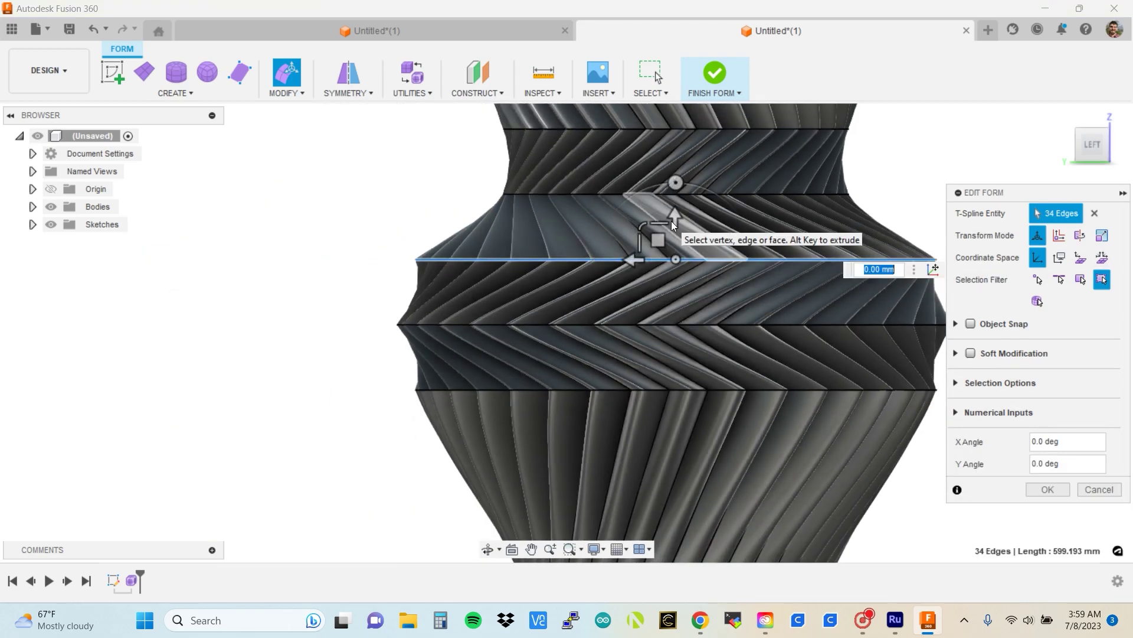
{"action": "left_click_drag", "start_coordinate": [673, 221], "coordinate": [674, 203]}
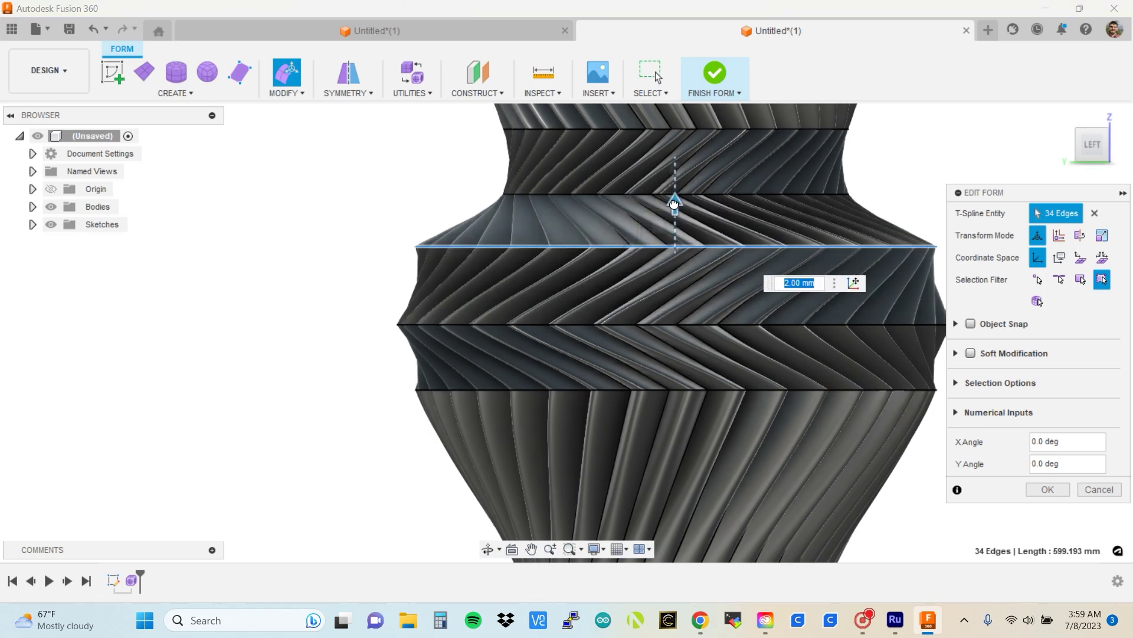
{"action": "scroll", "coordinate": [685, 207], "scroll_direction": "down", "scroll_amount": 5}
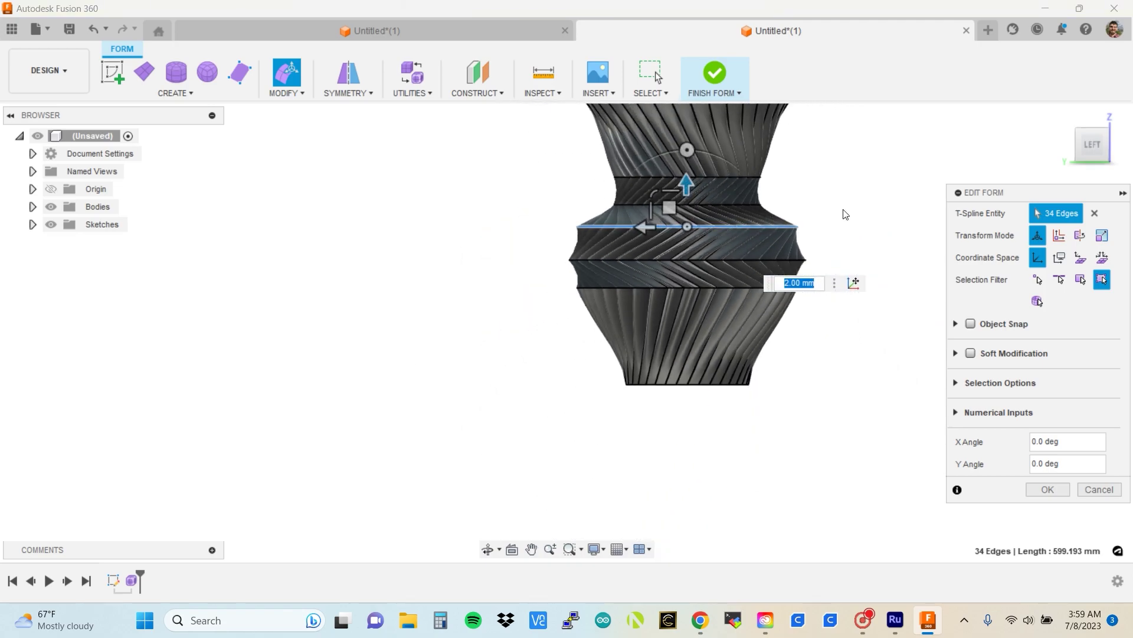
{"action": "middle_click_drag", "start_coordinate": [792, 251], "coordinate": [719, 272]}
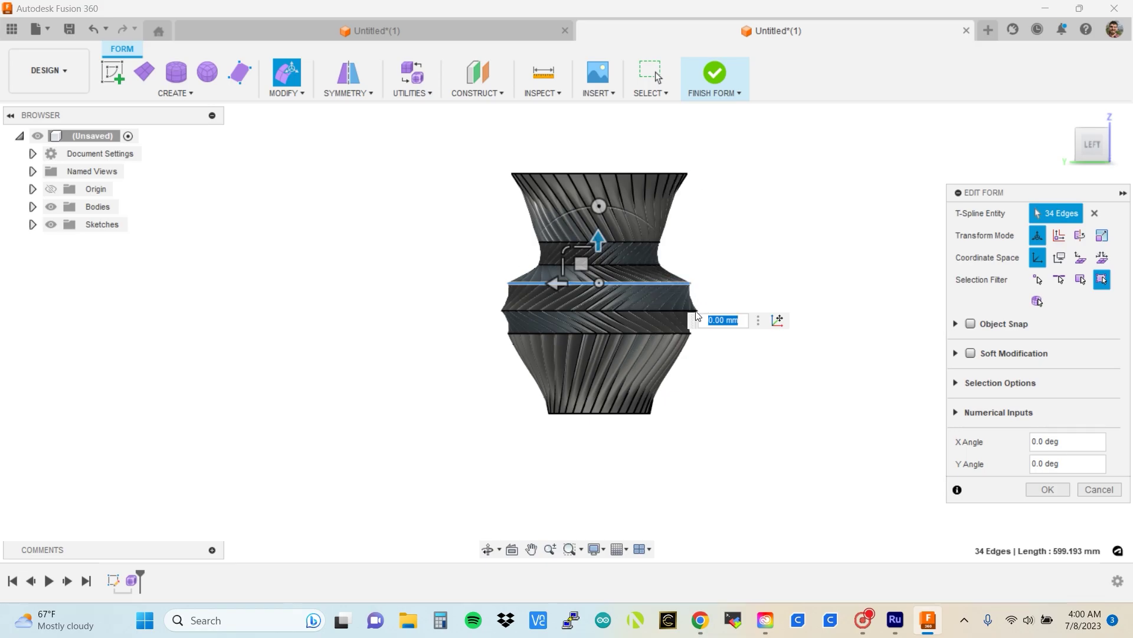
{"action": "scroll", "coordinate": [698, 315], "scroll_direction": "up", "scroll_amount": 4}
{"action": "scroll", "coordinate": [695, 353], "scroll_direction": "up", "scroll_amount": 2}
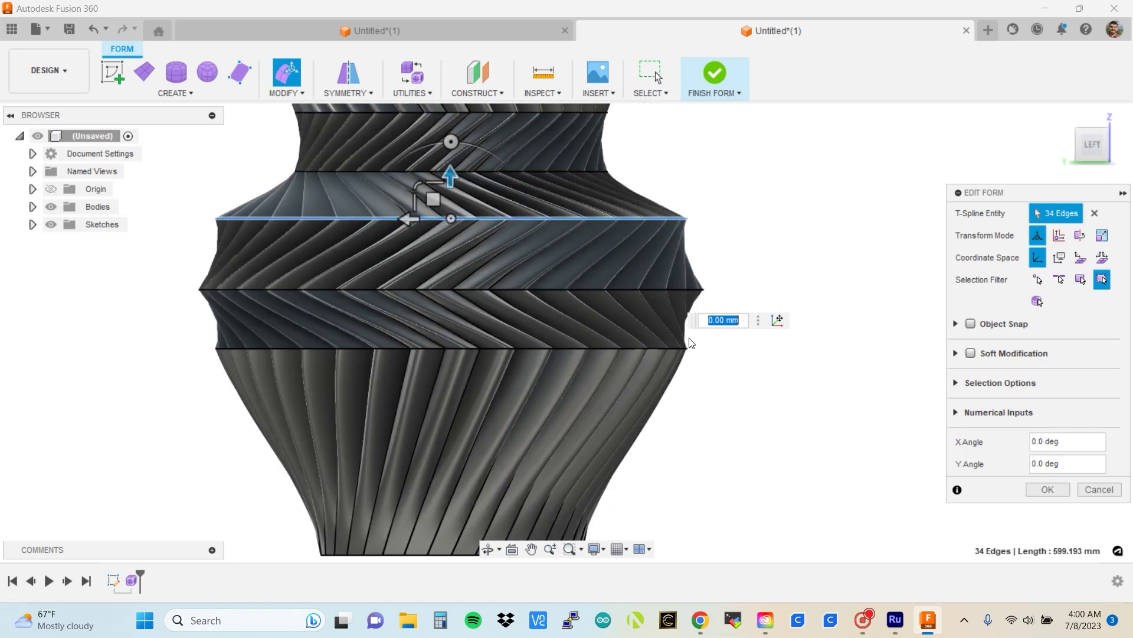
{"action": "scroll", "coordinate": [688, 348], "scroll_direction": "down", "scroll_amount": 4}
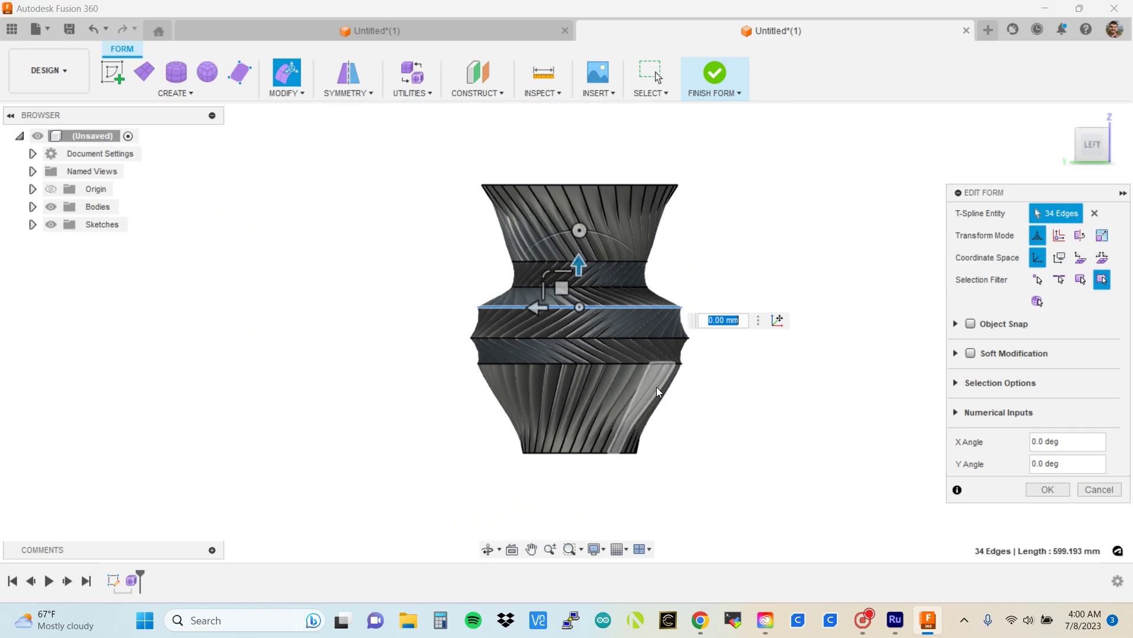
{"action": "left_click", "coordinate": [1040, 489]}
{"action": "left_click", "coordinate": [773, 357]}
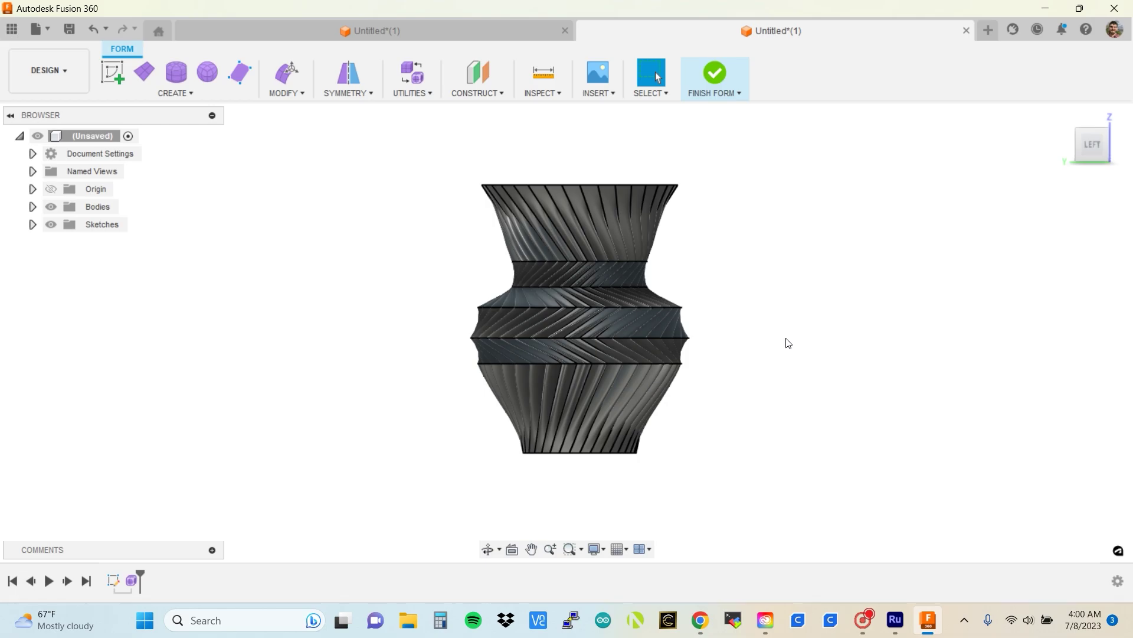
Raise the edge loop four rows above the tapered base, at the upper end of the neck, by 5 mm with Edit Form.
{"action": "scroll", "coordinate": [766, 339], "scroll_direction": "up", "scroll_amount": 2}
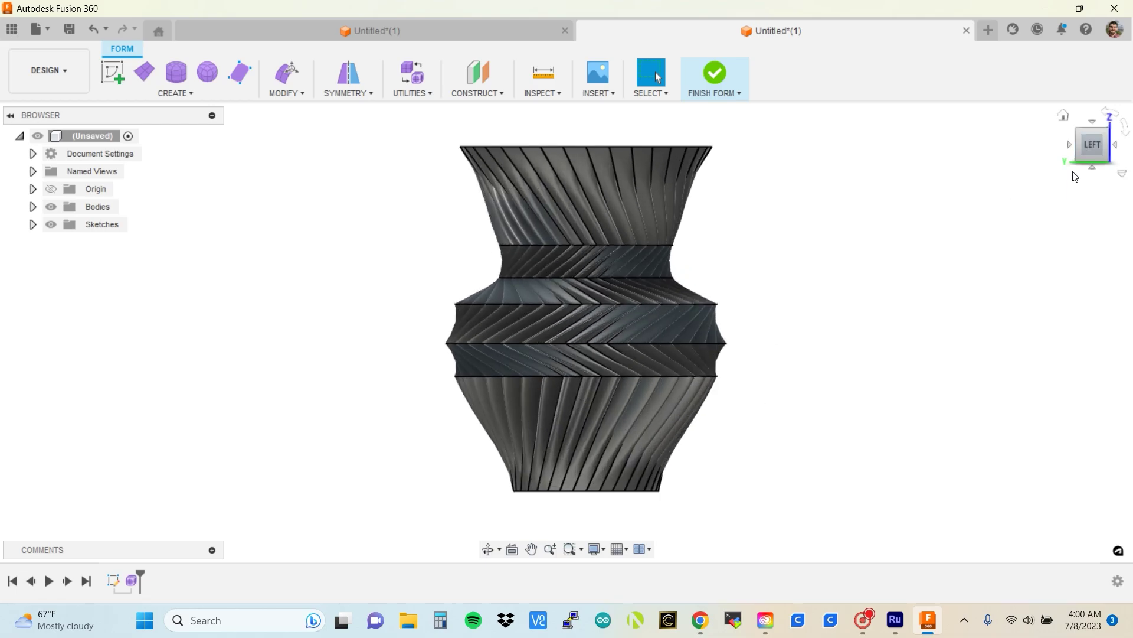
{"action": "mouse_move", "coordinate": [1092, 144]}
{"action": "left_mouse_down"}
{"action": "mouse_move", "coordinate": [1077, 203]}
{"action": "mouse_move", "coordinate": [1054, 47]}
{"action": "left_mouse_up"}
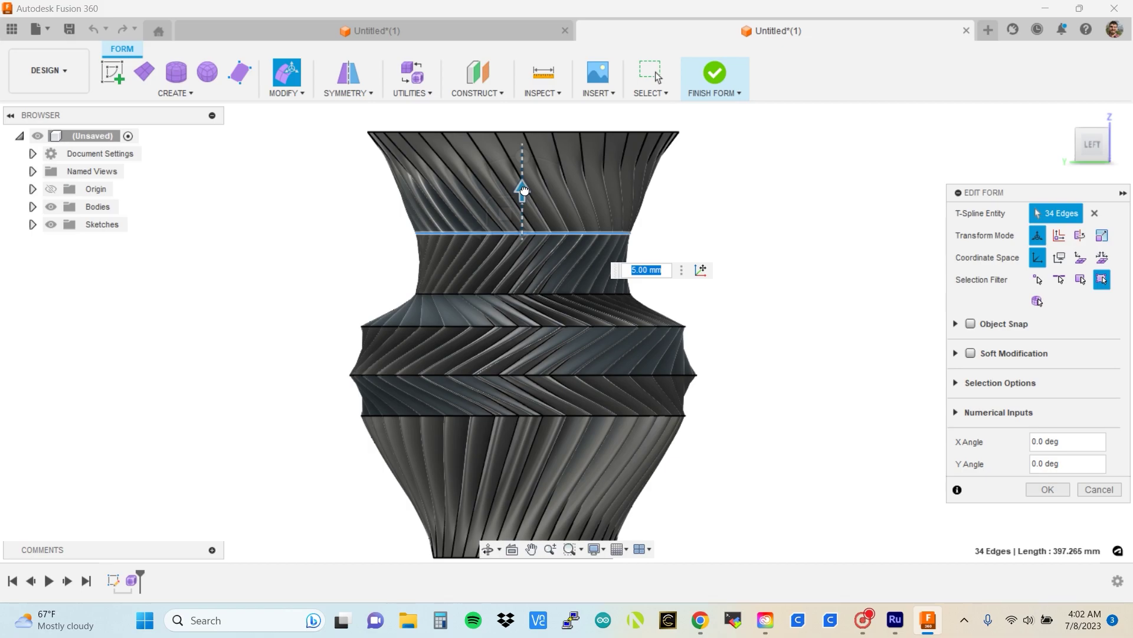
{"action": "left_click_drag", "start_coordinate": [524, 190], "coordinate": [527, 178]}
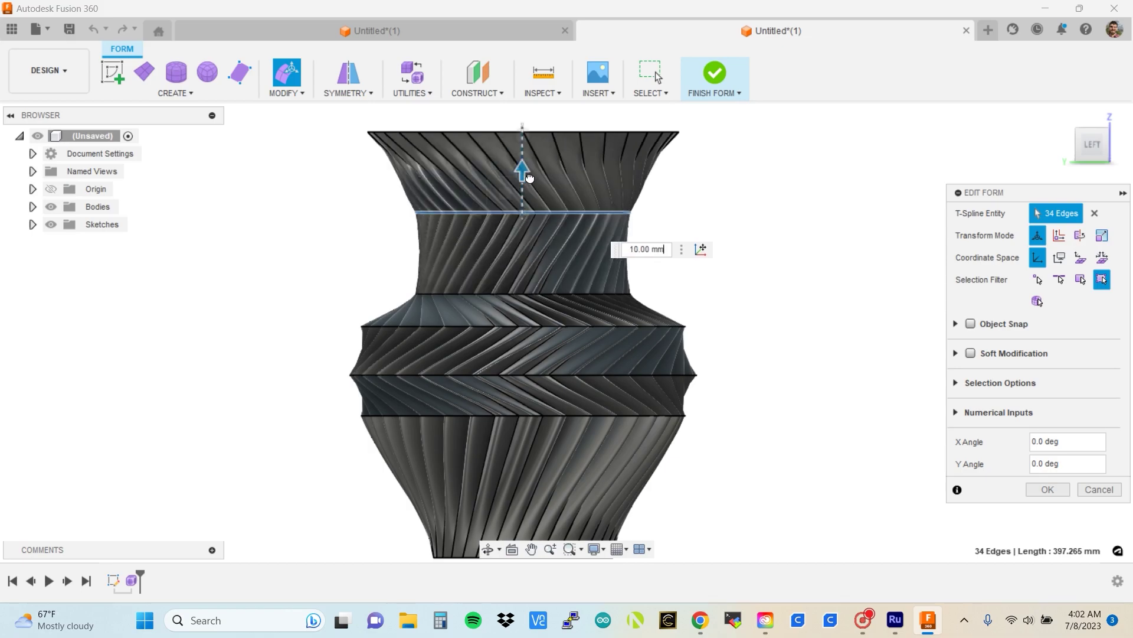
{"action": "left_click_drag", "start_coordinate": [528, 178], "coordinate": [532, 192]}
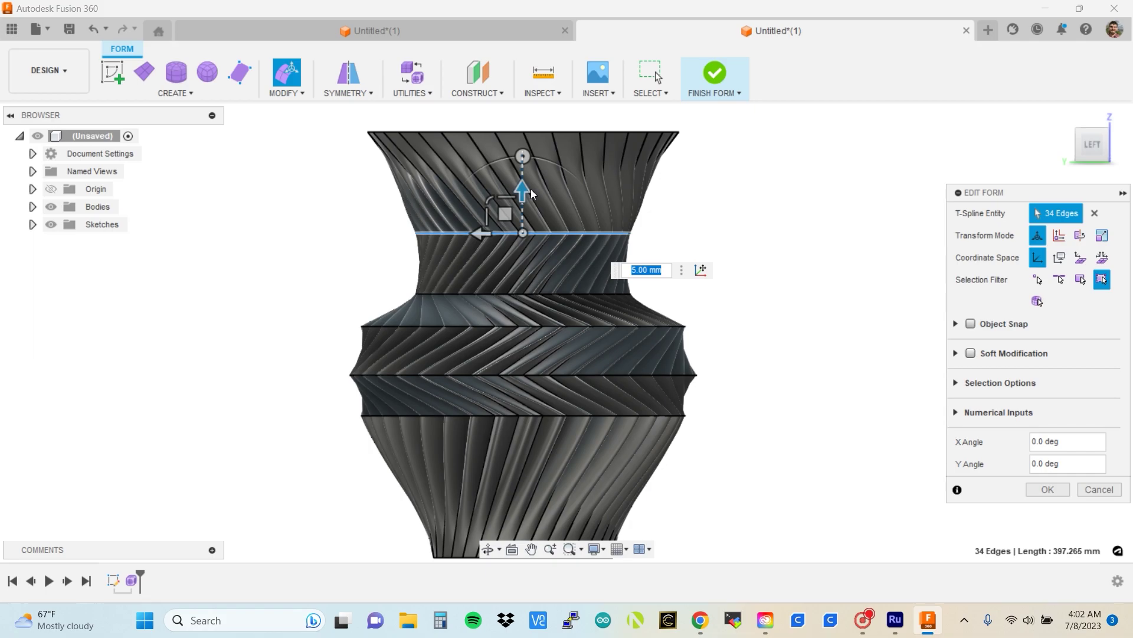
{"action": "scroll", "coordinate": [688, 248], "scroll_direction": "down", "scroll_amount": 4}
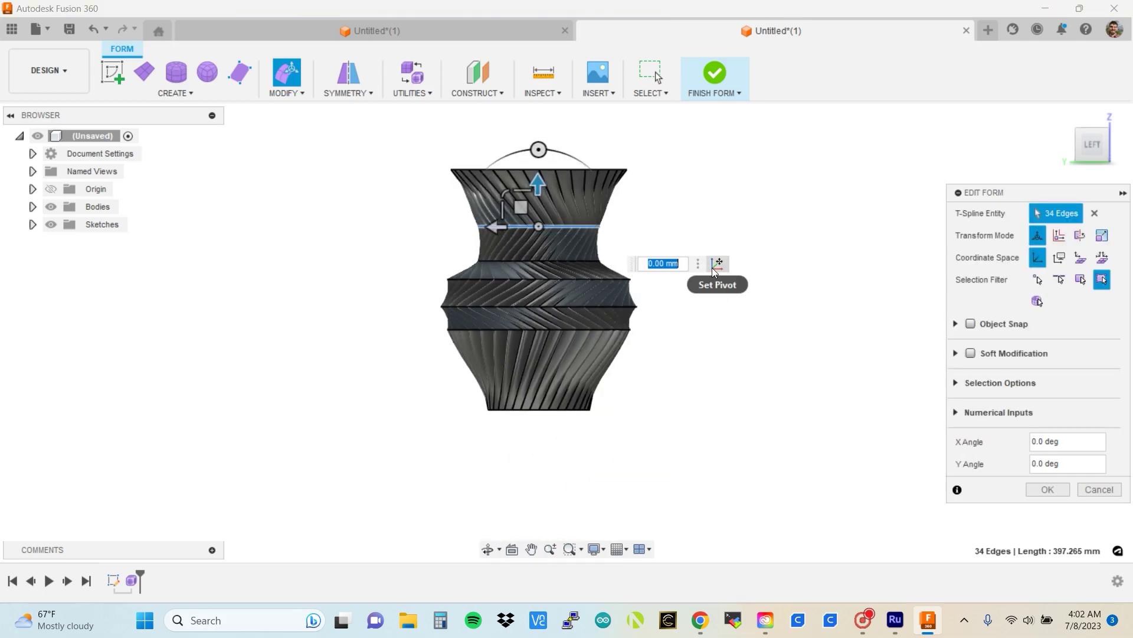
Select the entire vase body, stretch it taller along the vertical axis with Edit Form, and finish the form.
{"action": "left_click", "coordinate": [1047, 489]}
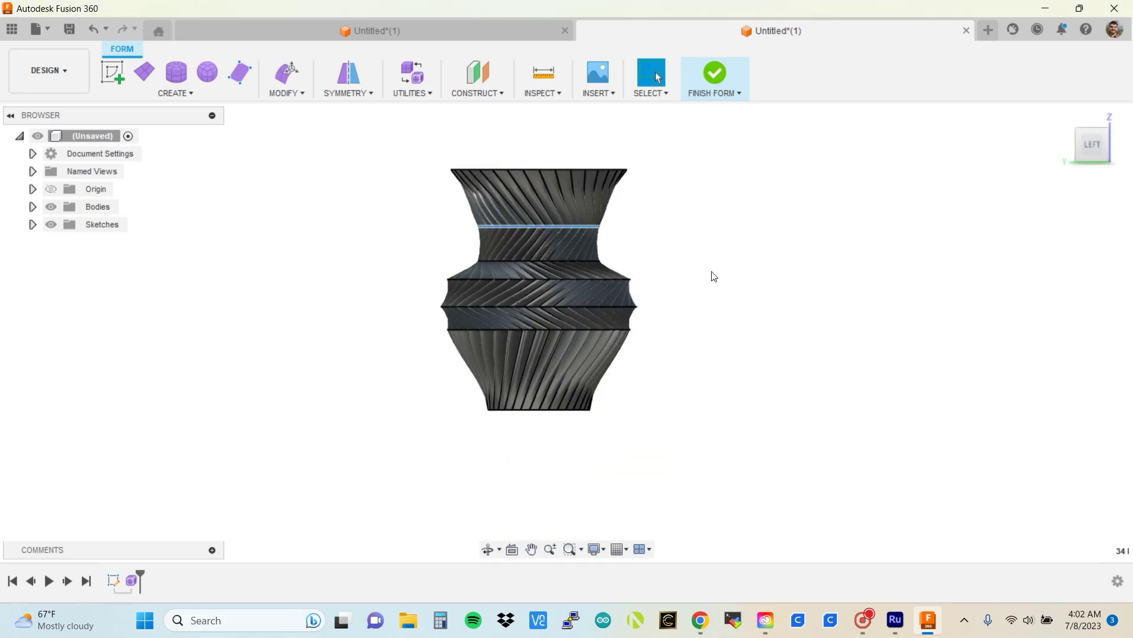
{"action": "scroll", "coordinate": [642, 215], "scroll_direction": "up", "scroll_amount": 4}
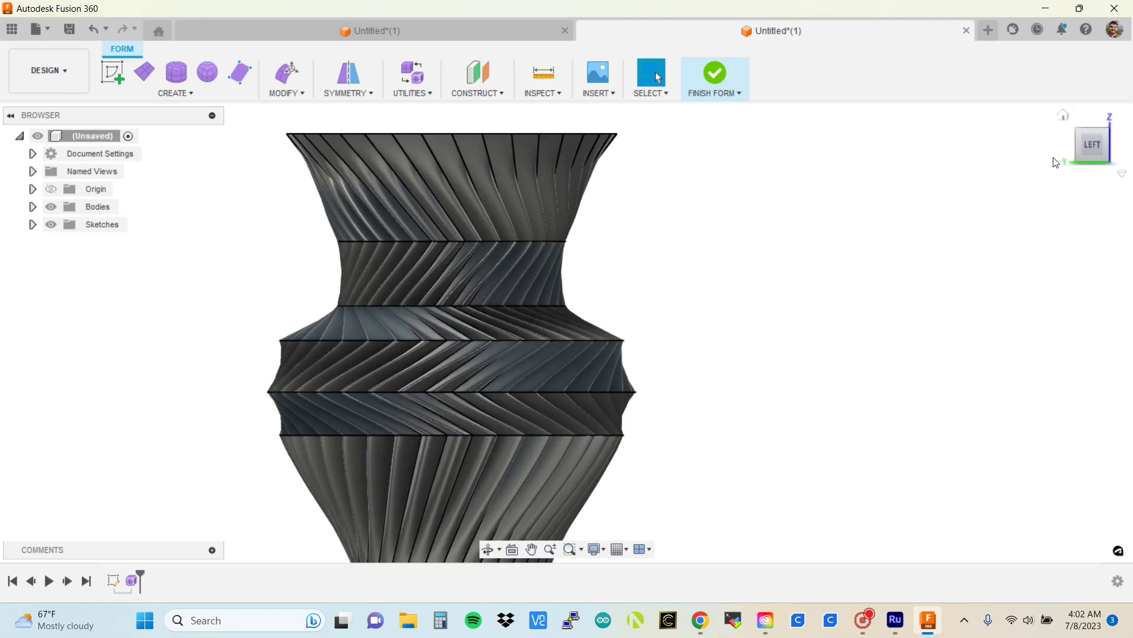
{"action": "mouse_move", "coordinate": [565, 329]}
{"action": "middle_mouse_down", "text": "shift"}
{"action": "mouse_move", "coordinate": [567, 354]}
{"action": "mouse_move", "coordinate": [572, 253]}
{"action": "mouse_move", "coordinate": [576, 366]}
{"action": "middle_mouse_up", "text": "shift"}
{"action": "left_click", "coordinate": [1089, 153]}
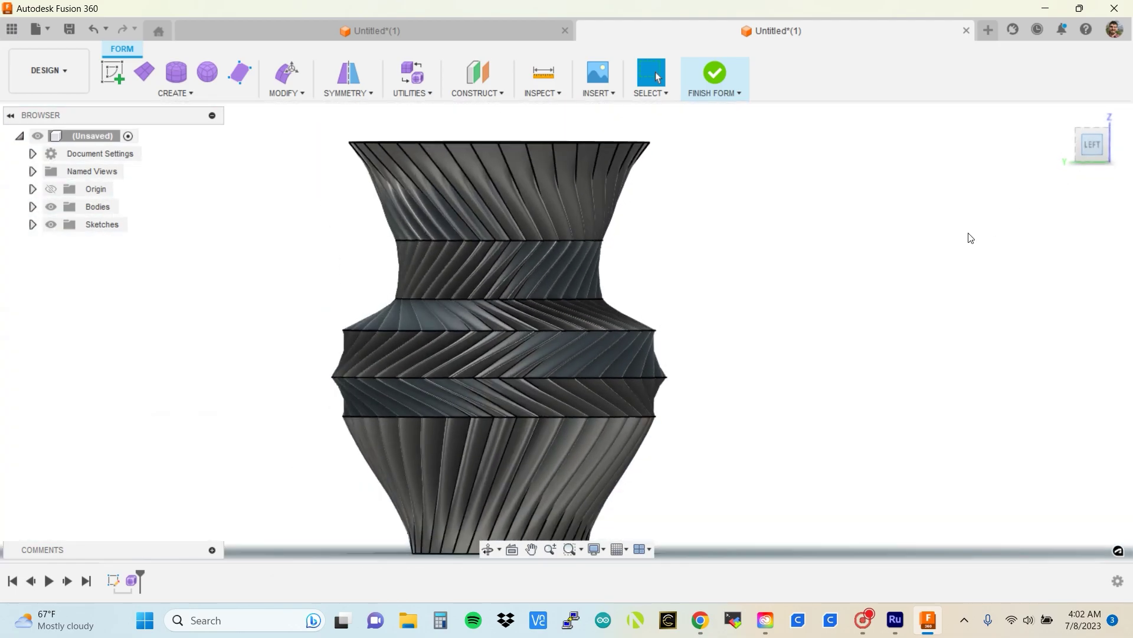
{"action": "left_click_drag", "start_coordinate": [463, 158], "coordinate": [815, 436]}
{"action": "left_click", "coordinate": [287, 72]}
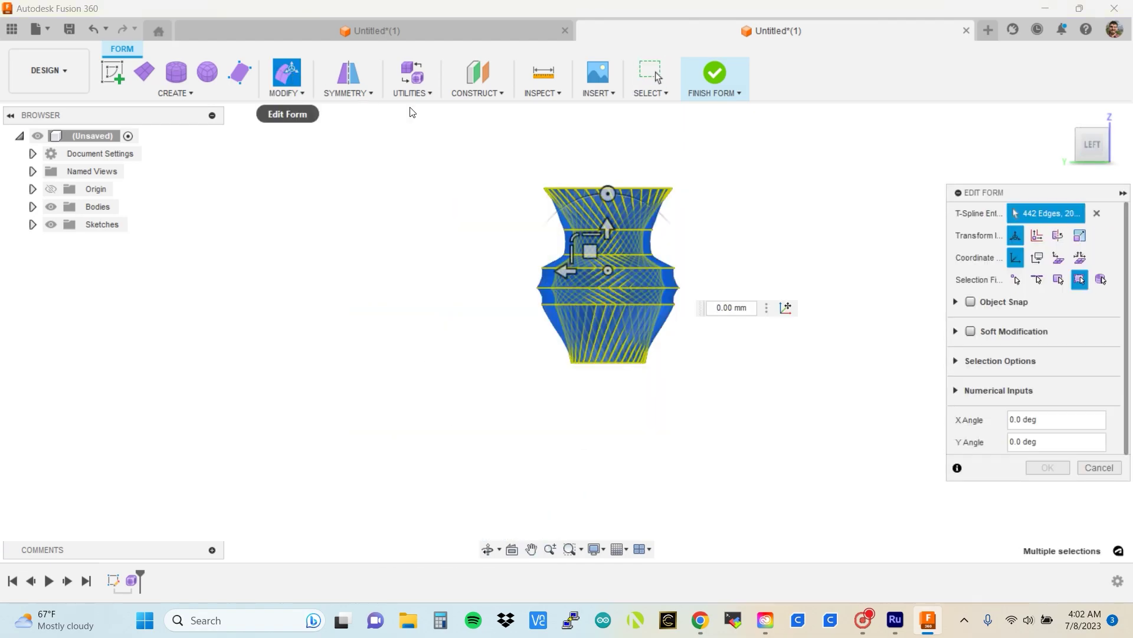
{"action": "mouse_move", "coordinate": [608, 222]}
{"action": "left_mouse_down"}
{"action": "mouse_move", "coordinate": [608, 211]}
{"action": "mouse_move", "coordinate": [608, 244]}
{"action": "mouse_move", "coordinate": [591, 233]}
{"action": "mouse_move", "coordinate": [590, 214]}
{"action": "left_mouse_up"}
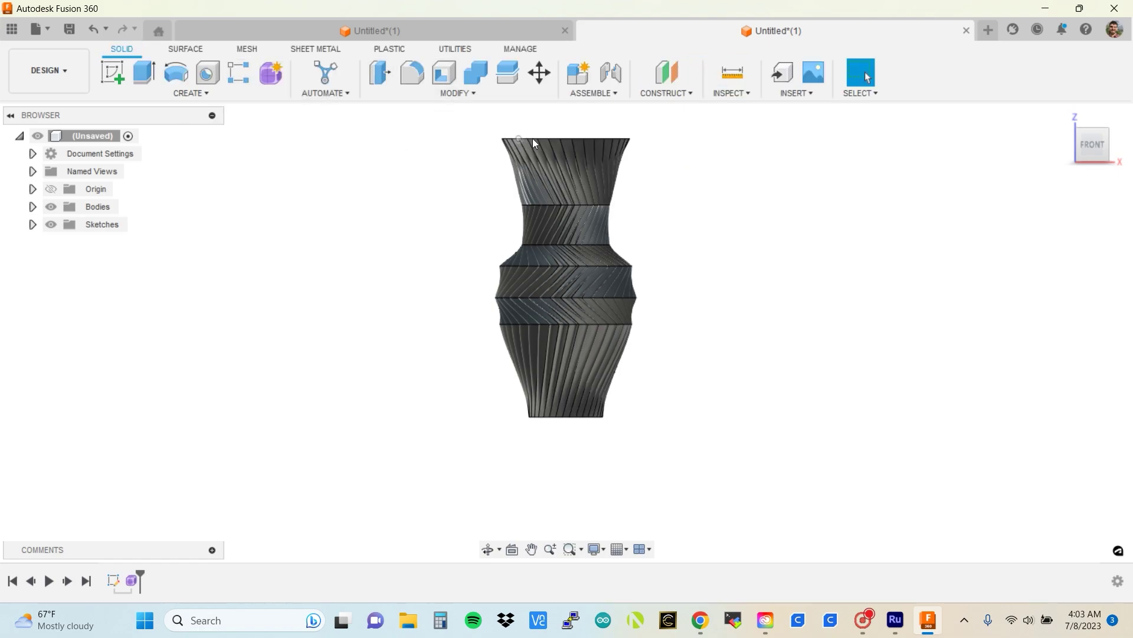
Close the vase's open top rim with a surface Patch along its chained edges, as a new body.
{"action": "left_click", "coordinate": [1063, 115]}
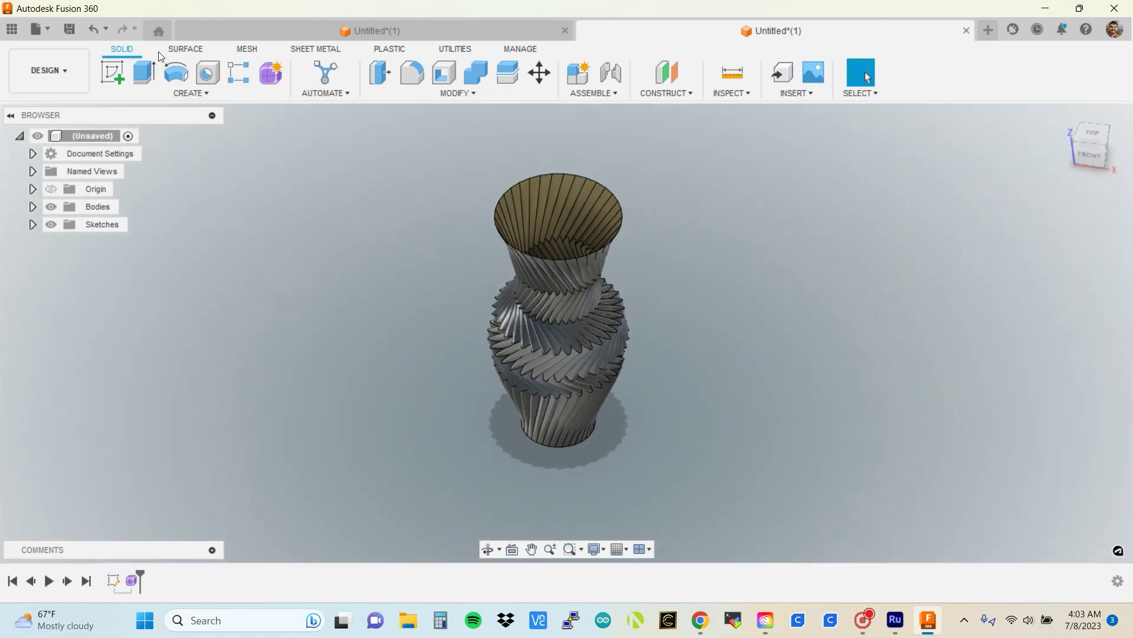
{"action": "left_click", "coordinate": [189, 48]}
{"action": "left_click", "coordinate": [148, 69]}
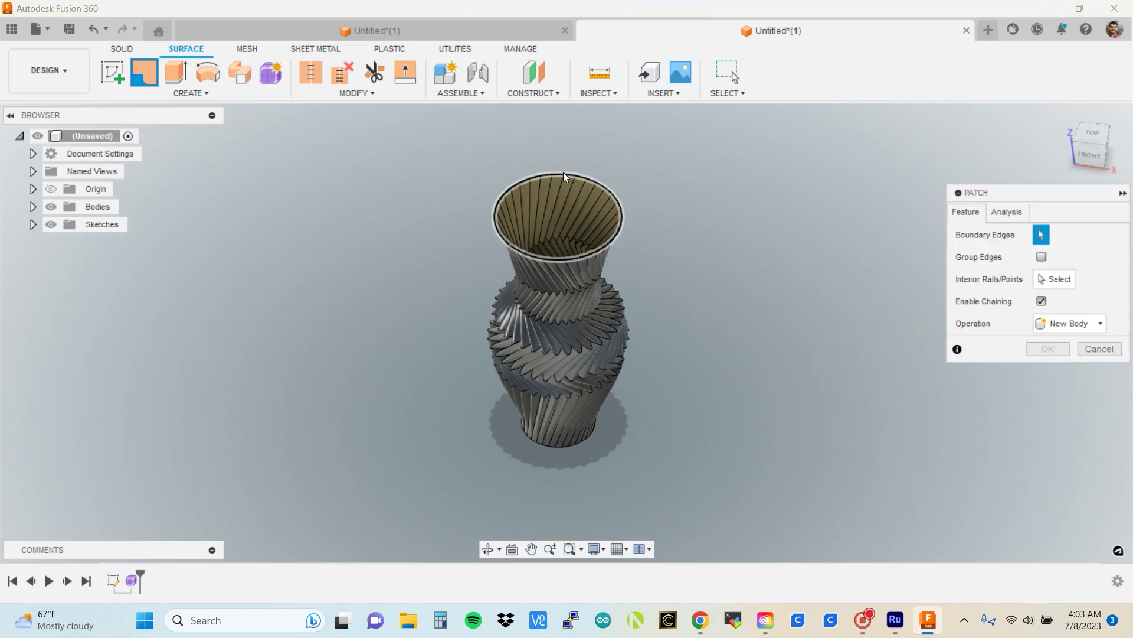
{"action": "left_click", "coordinate": [564, 173]}
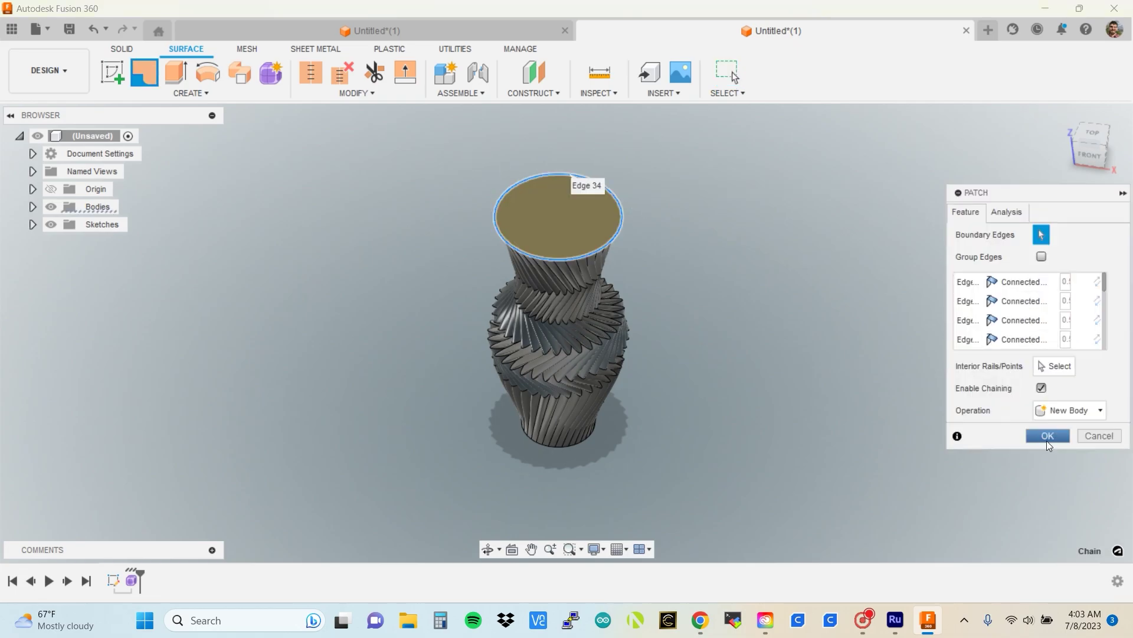
{"action": "left_click", "coordinate": [1047, 437]}
Cap the open base of the vase with a second Patch on its chained boundary edges, as a new body.
{"action": "left_click", "coordinate": [1094, 154]}
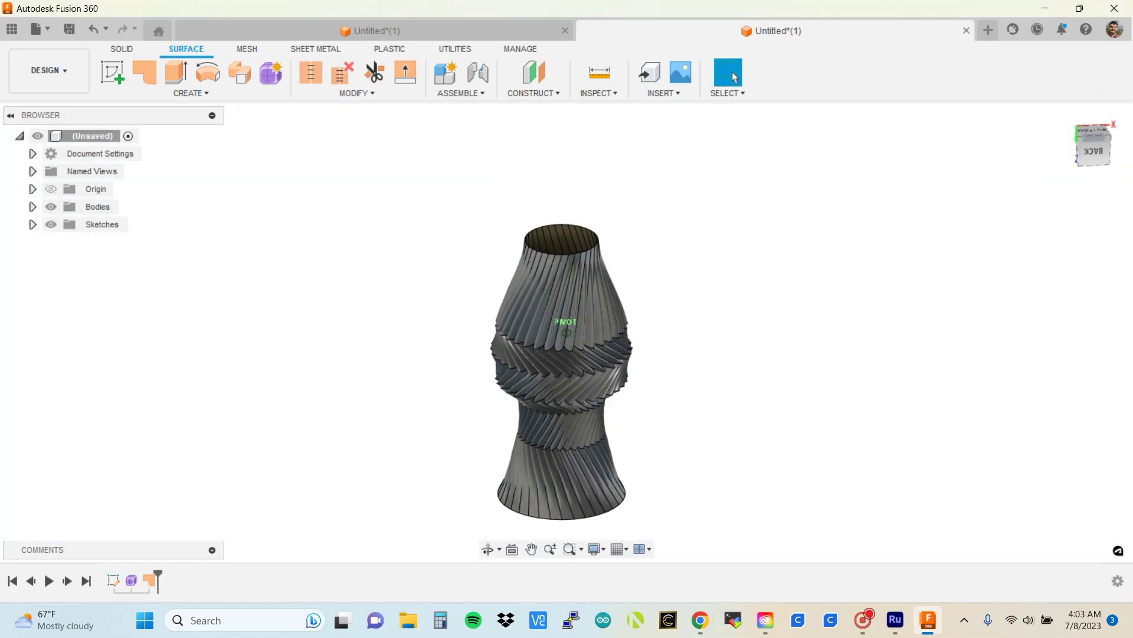
{"action": "left_click", "coordinate": [143, 73]}
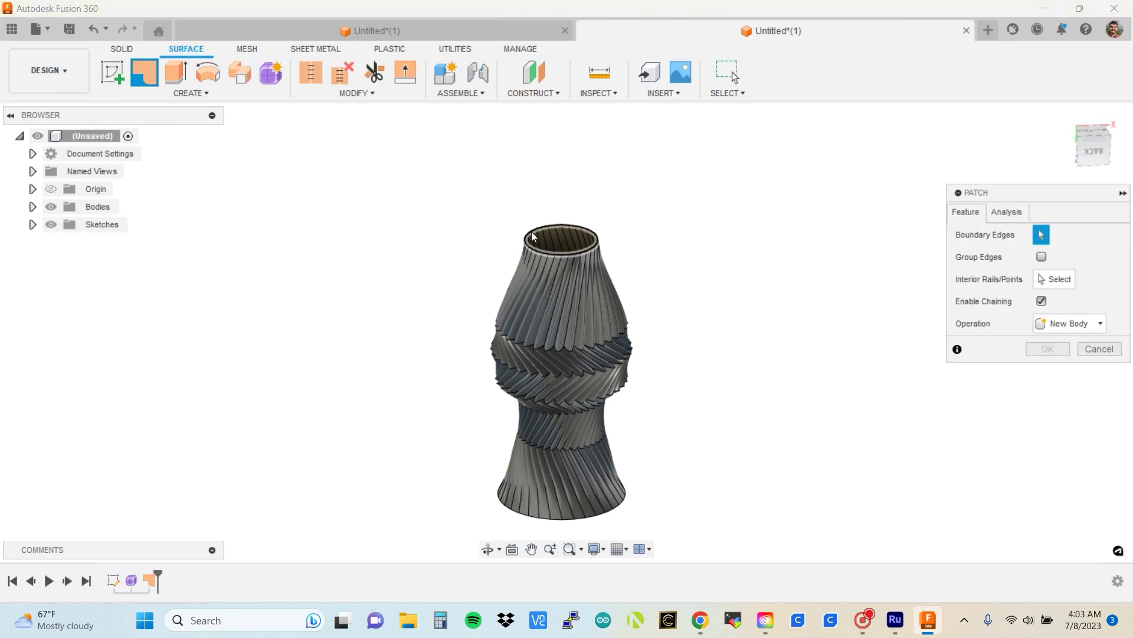
{"action": "left_click", "coordinate": [552, 254]}
{"action": "left_click", "coordinate": [1044, 436]}
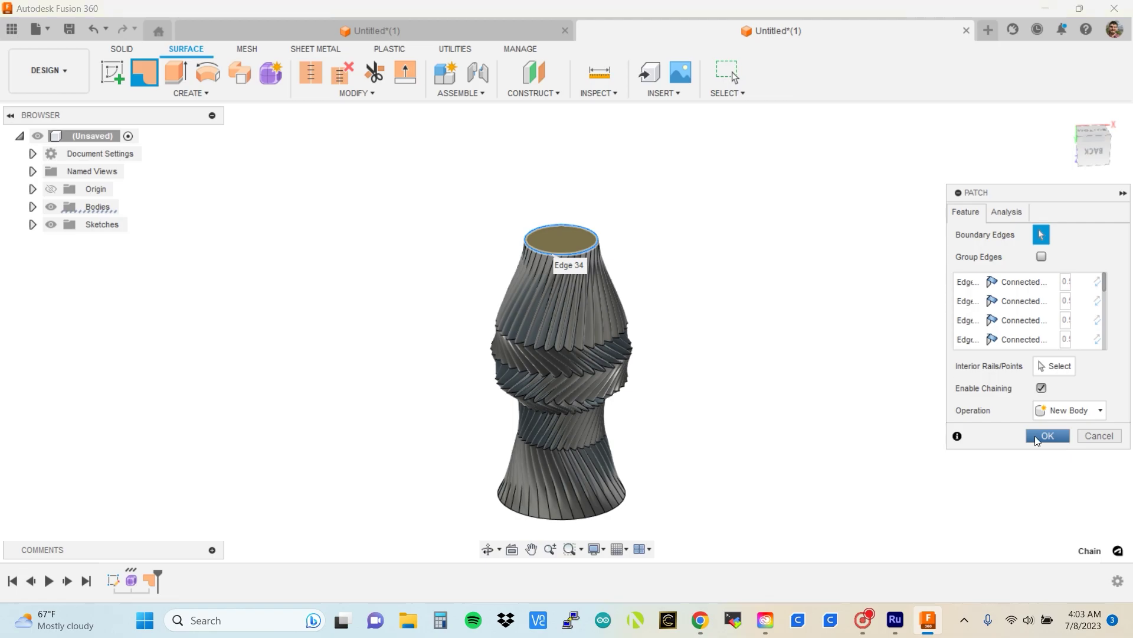
Stitch the vase wall and both patches into a new body with 0.10 mm tolerance, and list the resulting bodies.
{"action": "left_click_drag", "start_coordinate": [402, 218], "coordinate": [864, 562]}
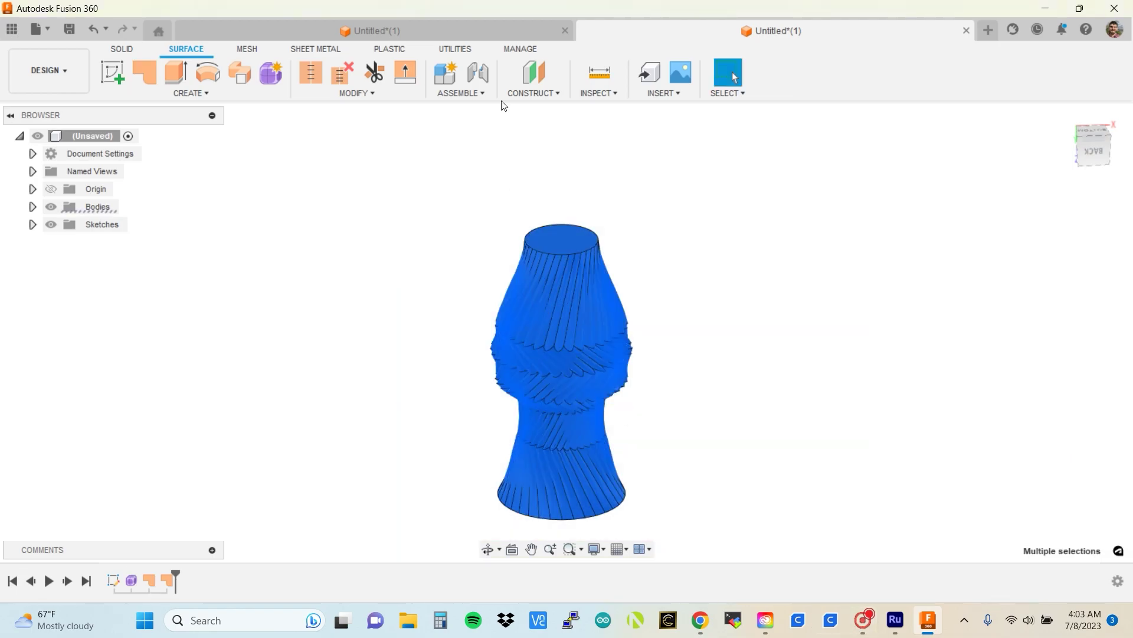
{"action": "left_click", "coordinate": [311, 73]}
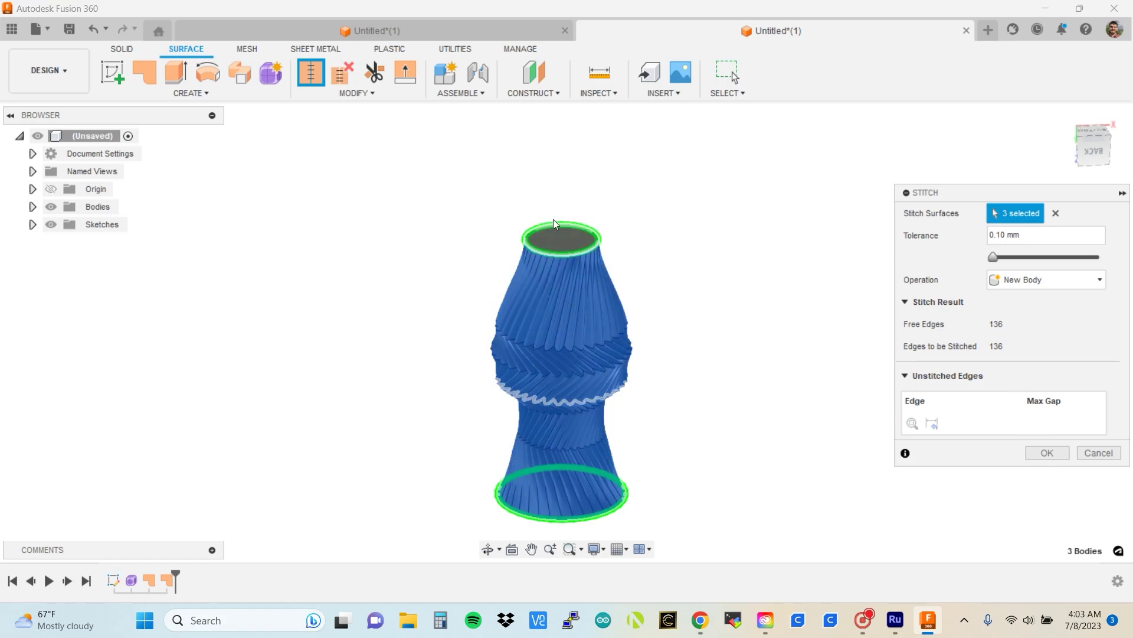
{"action": "left_click", "coordinate": [1046, 453]}
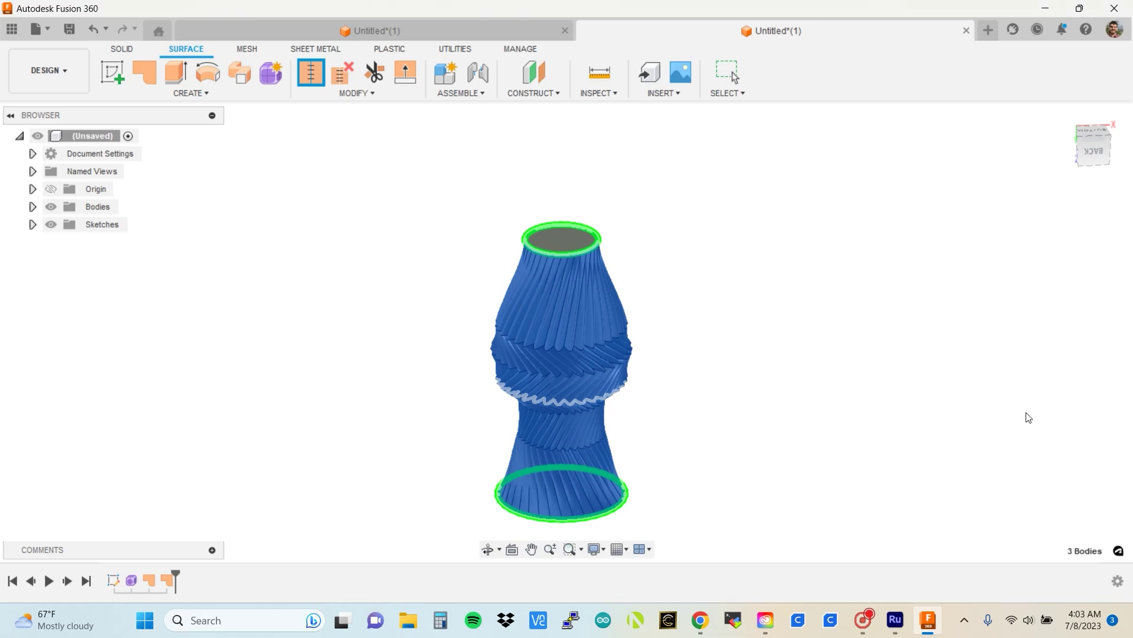
{"action": "left_click", "coordinate": [1097, 132]}
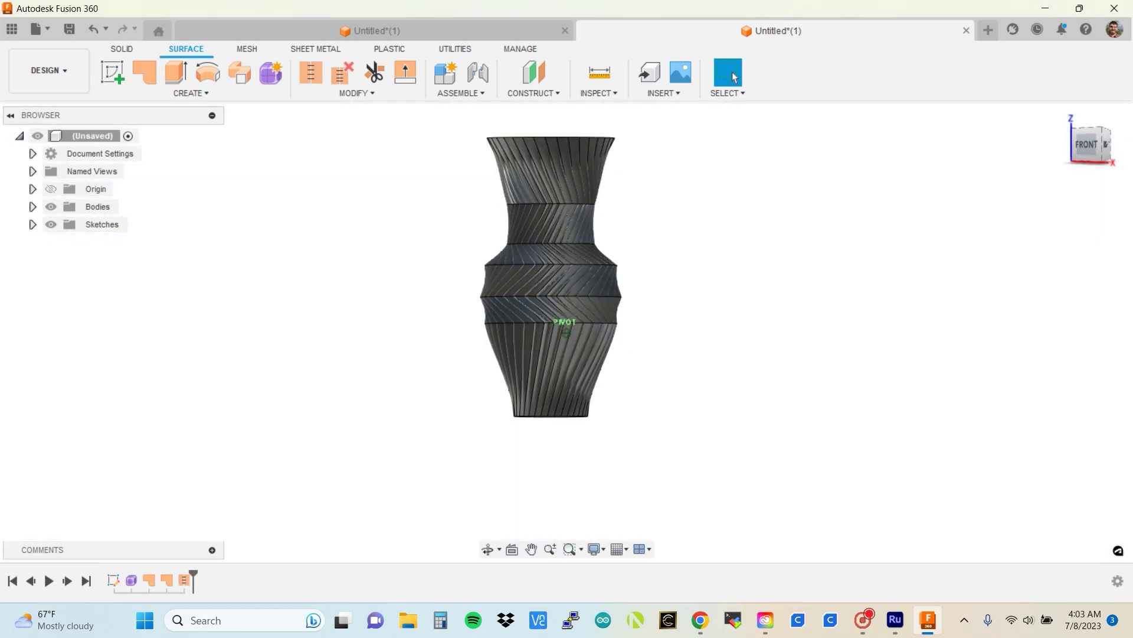
{"action": "left_click_drag", "start_coordinate": [1091, 142], "coordinate": [1099, 35]}
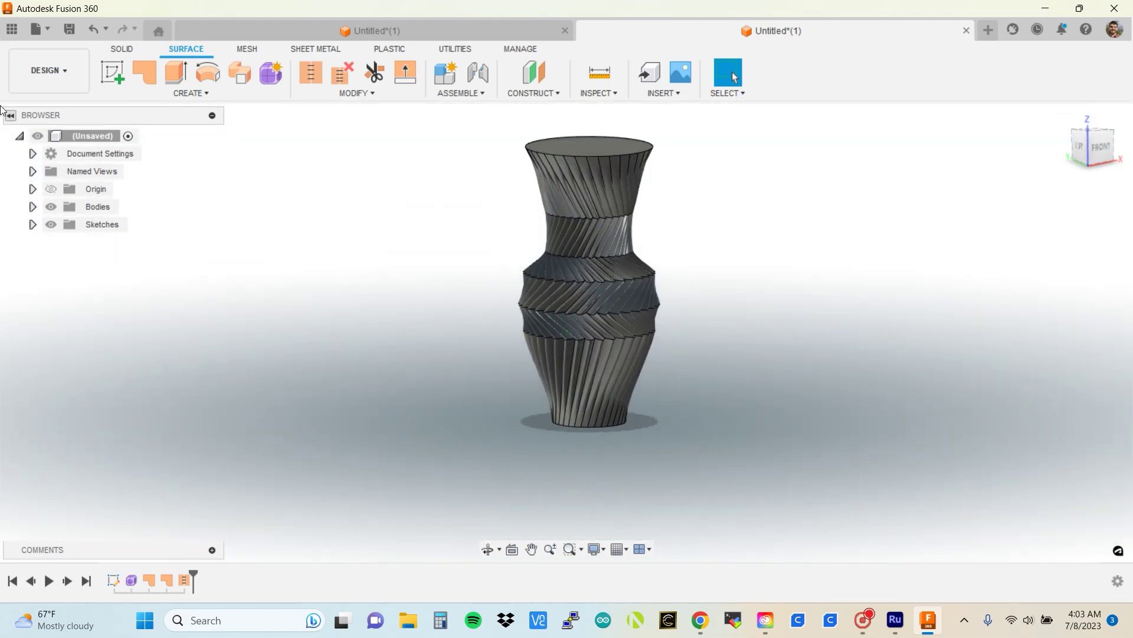
{"action": "left_click", "coordinate": [33, 207]}
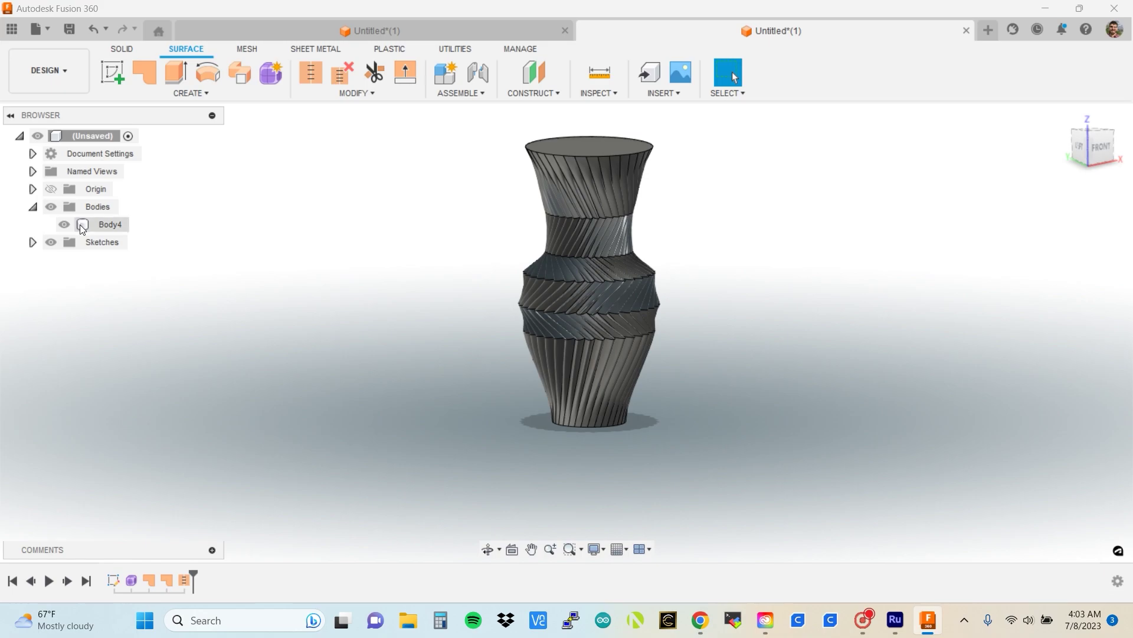
Mirror the vase body about the vertical XZ origin plane with the Join operation.
{"action": "left_click", "coordinate": [122, 48]}
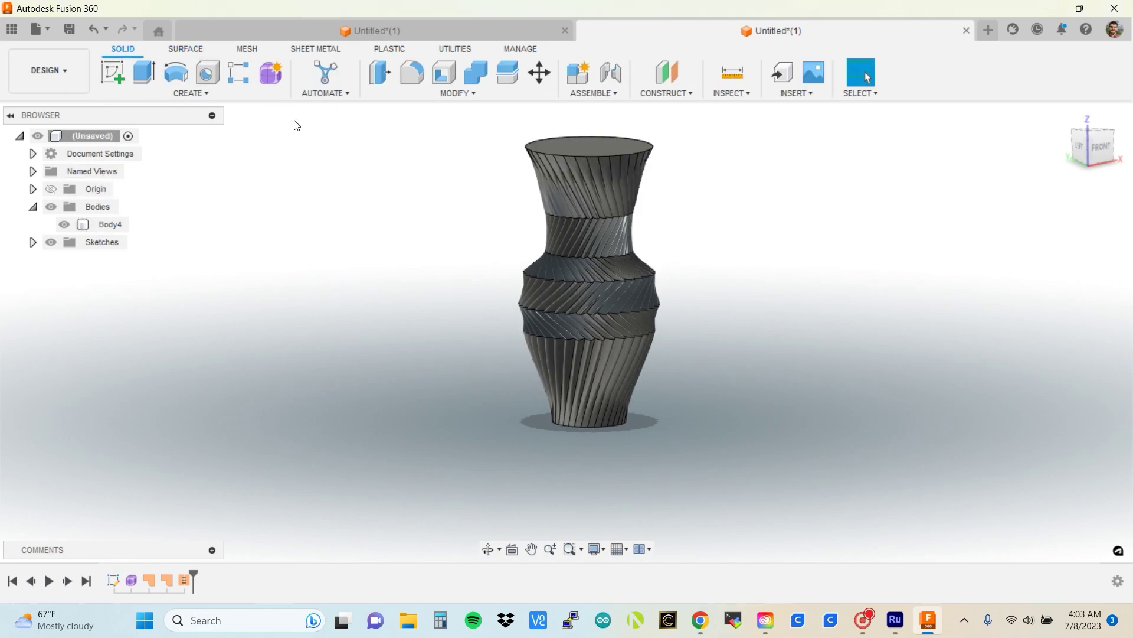
{"action": "left_click", "coordinate": [194, 94]}
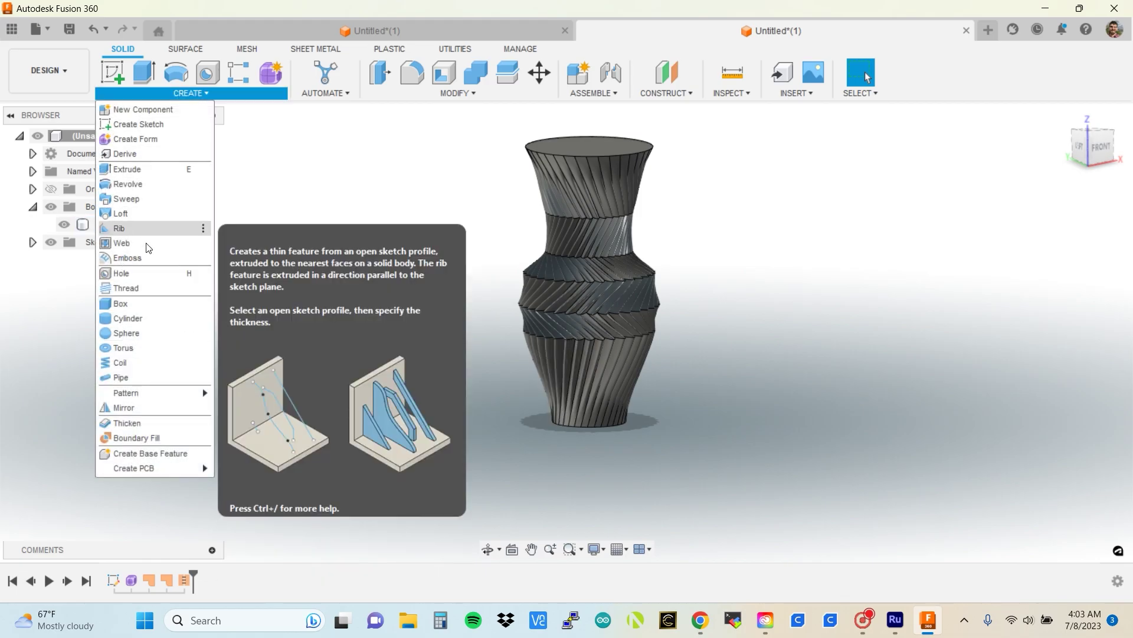
{"action": "left_click", "coordinate": [156, 407]}
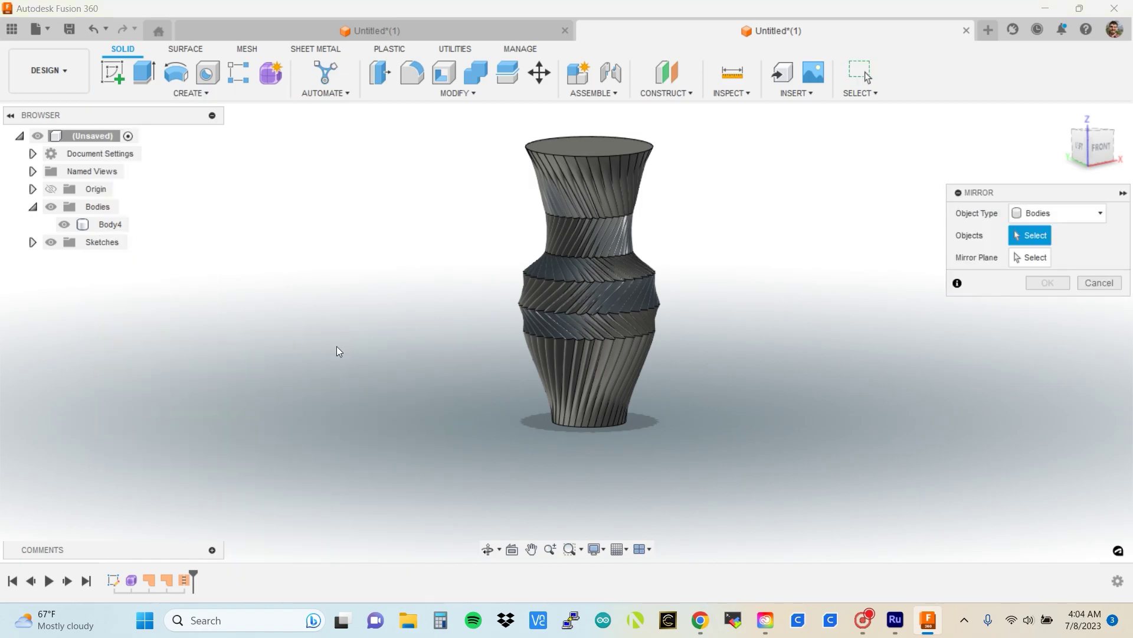
{"action": "left_click", "coordinate": [598, 229]}
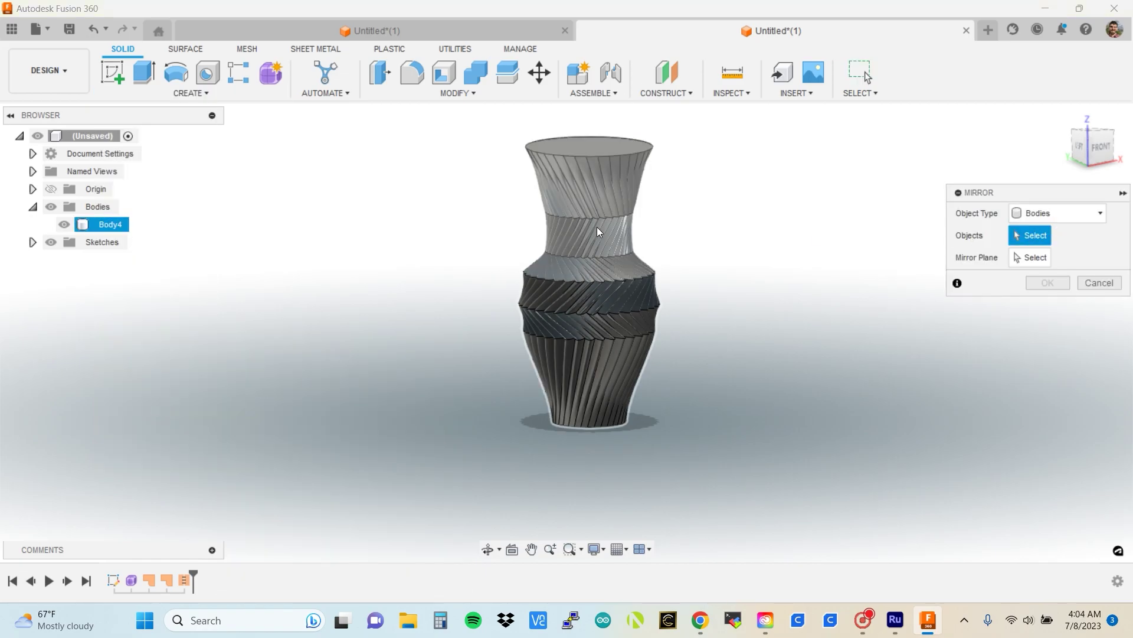
{"action": "left_click", "coordinate": [597, 226]}
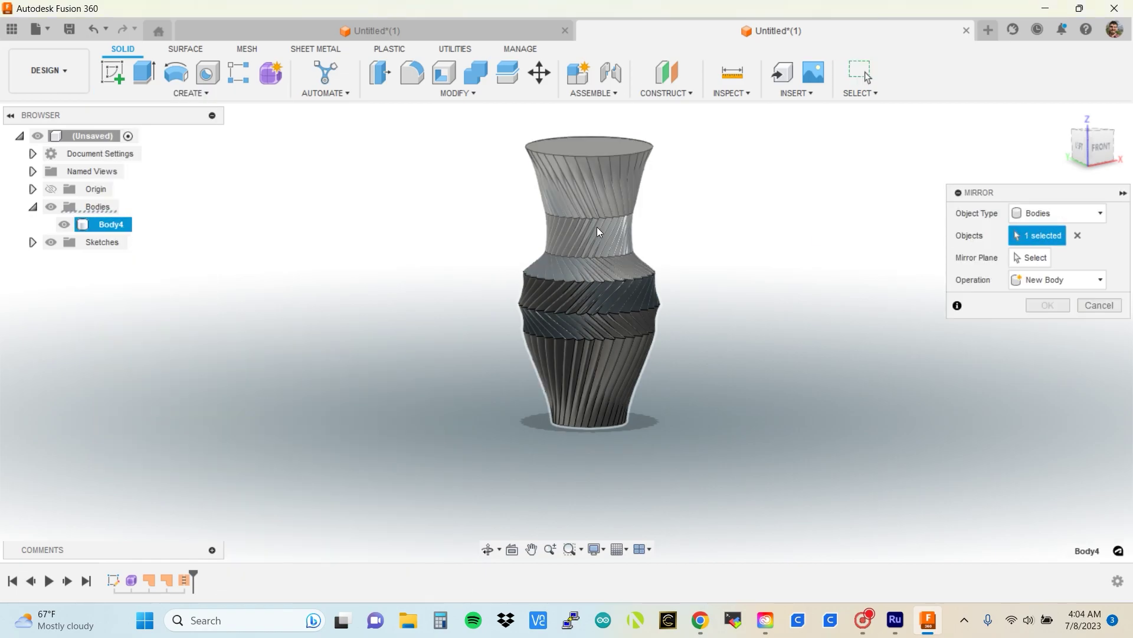
{"action": "left_click", "coordinate": [1030, 258]}
{"action": "left_click", "coordinate": [614, 309]}
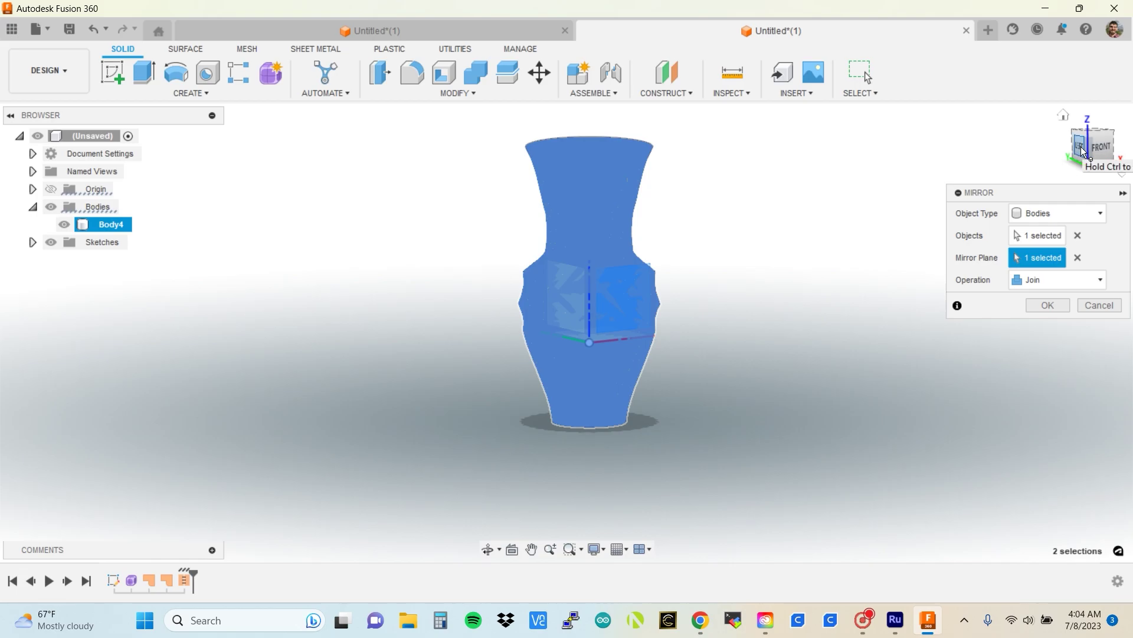
{"action": "left_click_drag", "start_coordinate": [1082, 152], "coordinate": [1084, 171]}
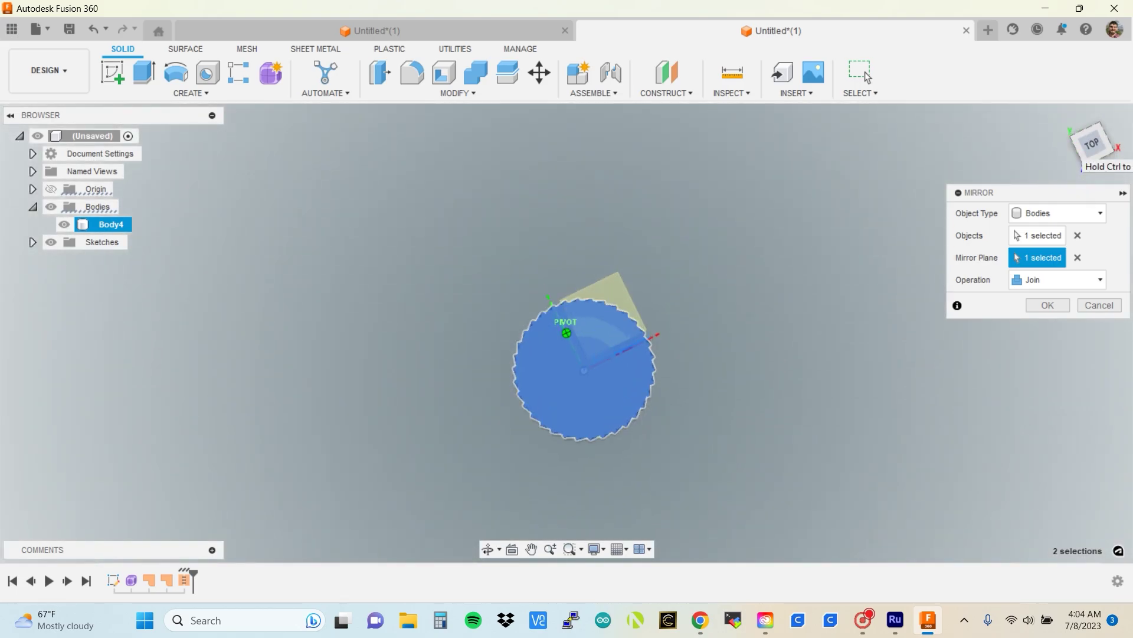
{"action": "left_click", "coordinate": [1097, 146]}
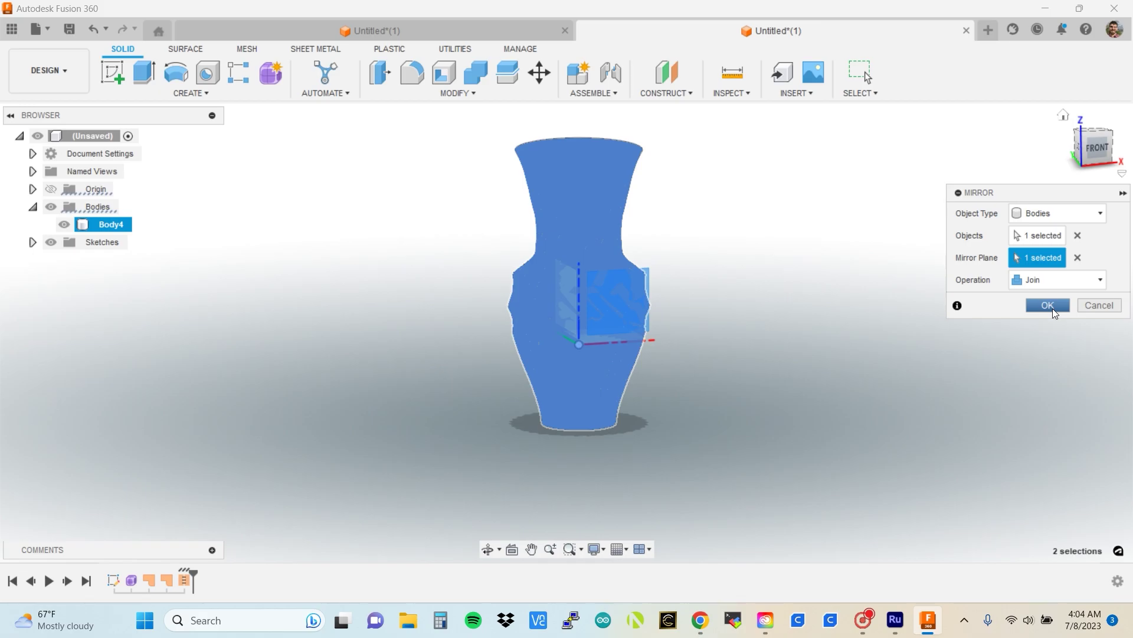
{"action": "left_click", "coordinate": [1048, 305]}
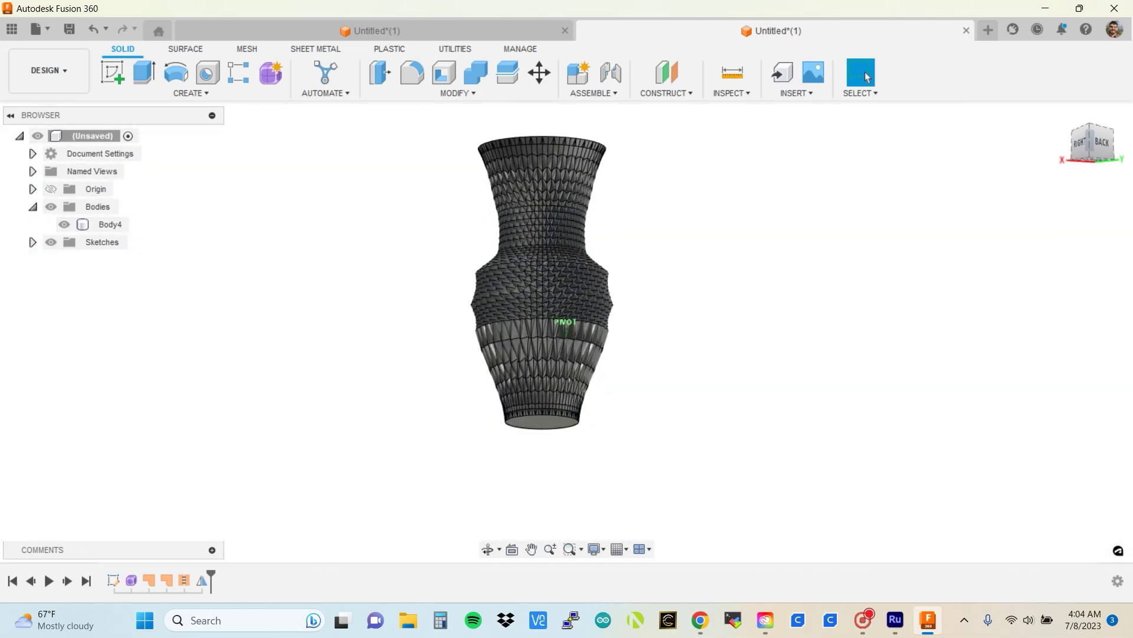
Examine the mirrored vase's surface pattern up close and from several sides.
{"action": "left_click", "coordinate": [1080, 143]}
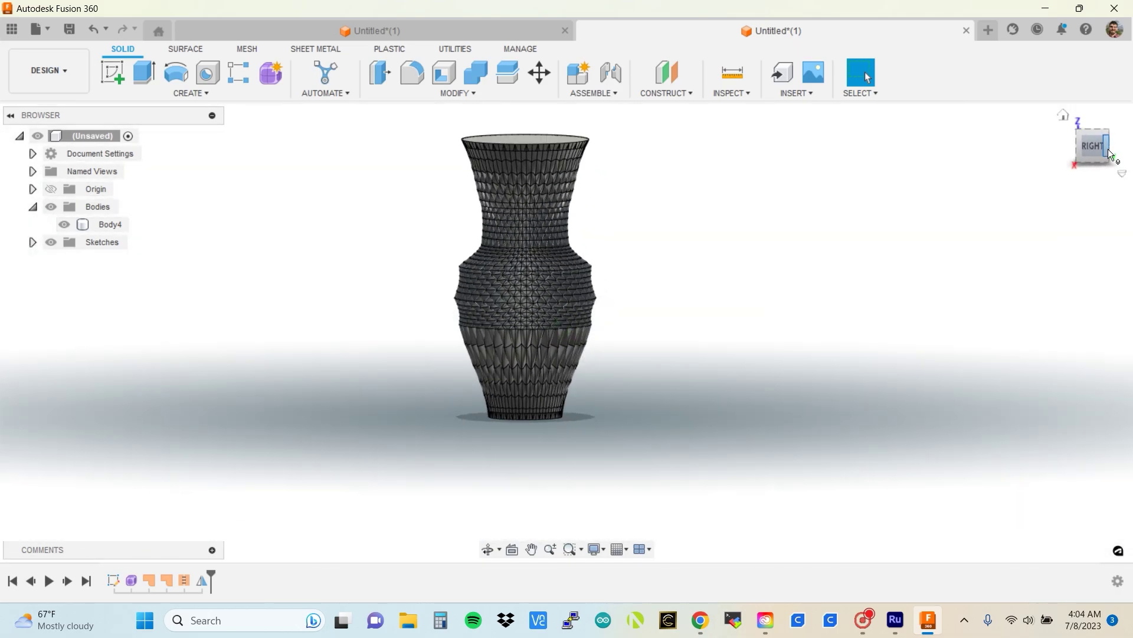
{"action": "left_click", "coordinate": [1107, 145]}
{"action": "scroll", "coordinate": [615, 265], "scroll_direction": "up", "scroll_amount": 10}
{"action": "left_click_drag", "start_coordinate": [616, 265], "coordinate": [754, 238]}
{"action": "scroll", "coordinate": [754, 238], "scroll_direction": "down", "scroll_amount": 2}
{"action": "key", "text": "Escape"}
{"action": "scroll", "coordinate": [752, 250], "scroll_direction": "down", "scroll_amount": 6}
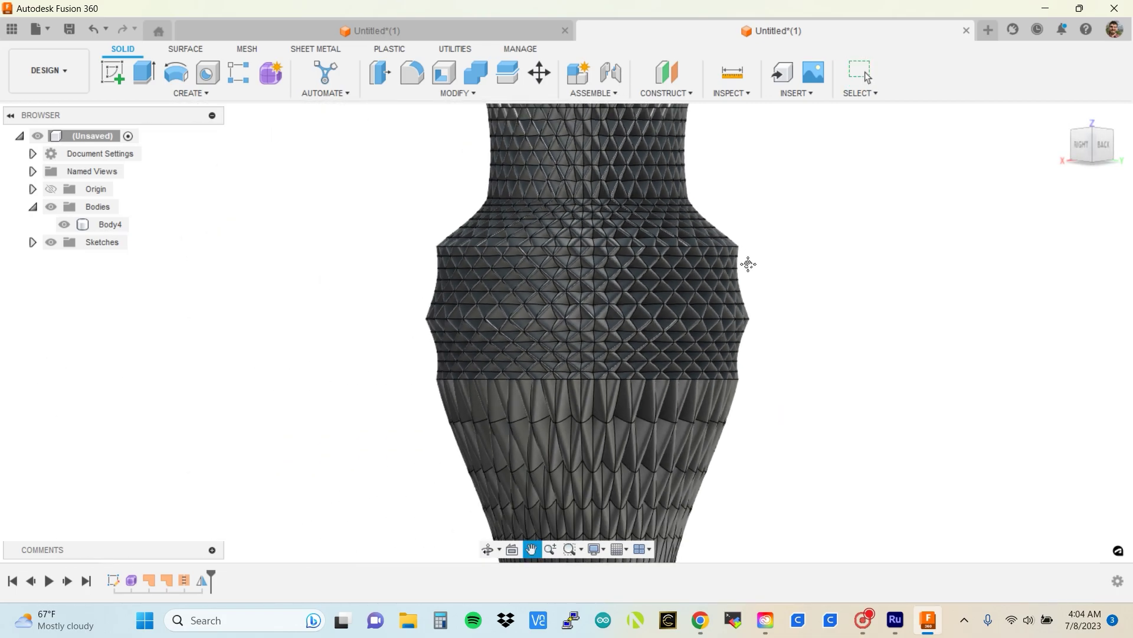
{"action": "scroll", "coordinate": [735, 297], "scroll_direction": "down", "scroll_amount": 2}
{"action": "key", "text": "Escape"}
{"action": "middle_click_drag", "start_coordinate": [731, 306], "coordinate": [436, 337], "text": "shift"}
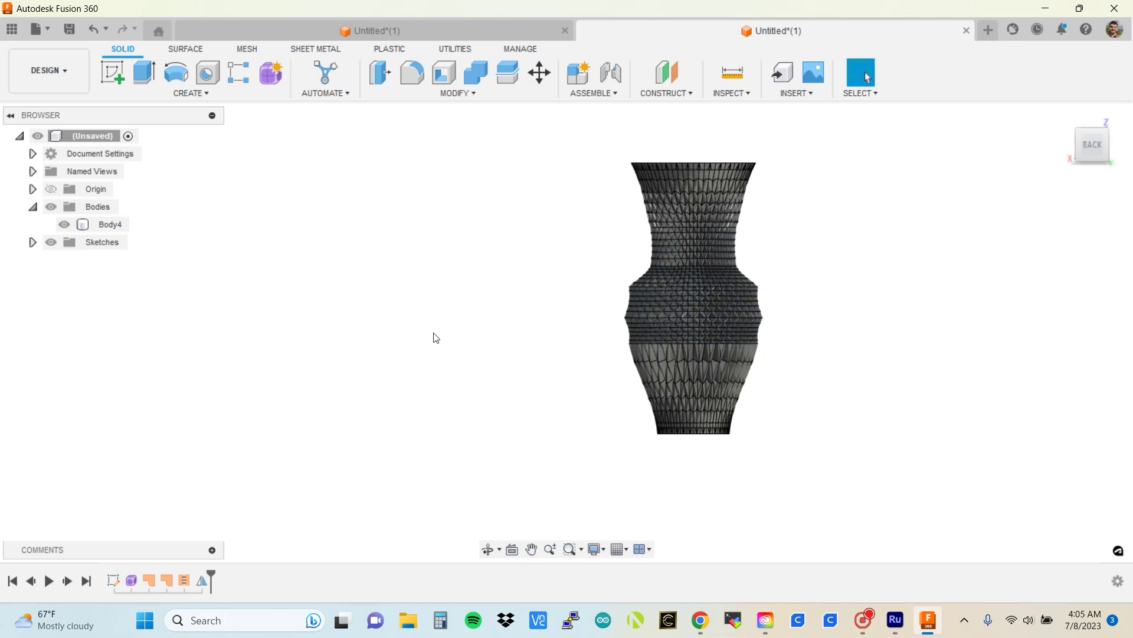
Start a sketch on the vertical XZ origin plane and begin a fit point spline along one side of the vase's flared rim.
{"action": "left_click", "coordinate": [112, 70]}
{"action": "left_click", "coordinate": [618, 343]}
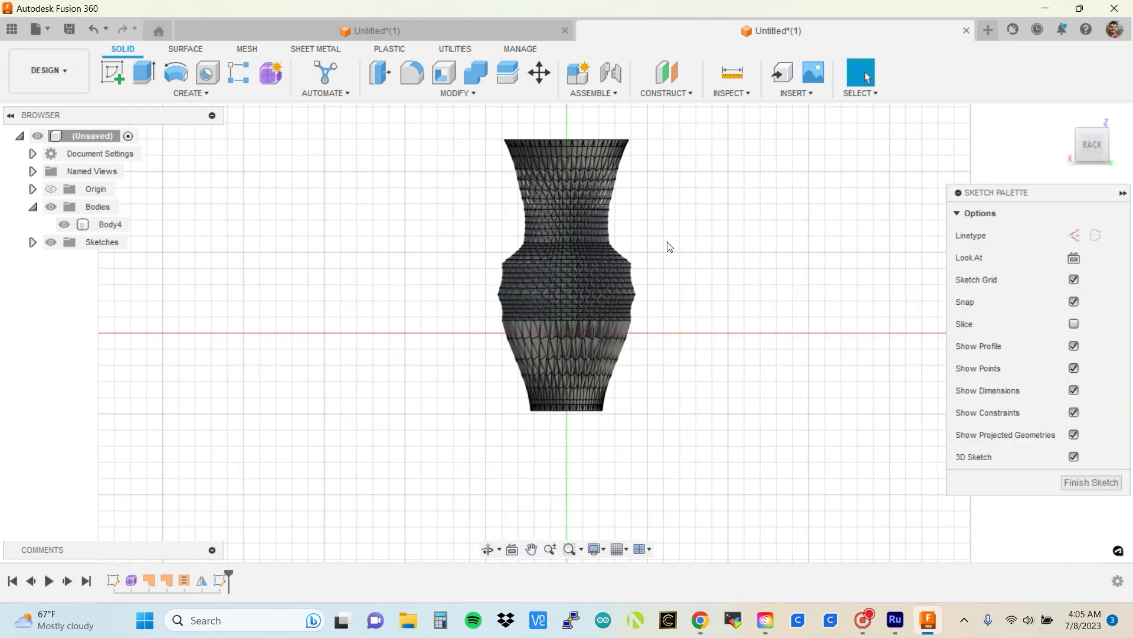
{"action": "left_click", "coordinate": [189, 80]}
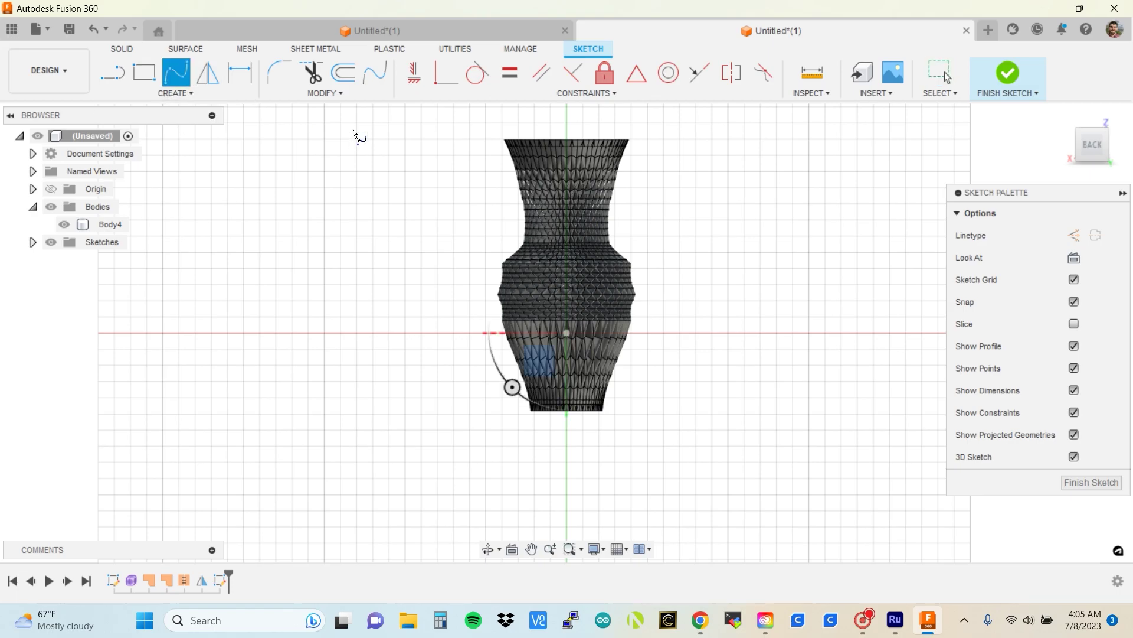
{"action": "scroll", "coordinate": [488, 118], "scroll_direction": "up", "scroll_amount": 3}
{"action": "left_click", "coordinate": [509, 136]}
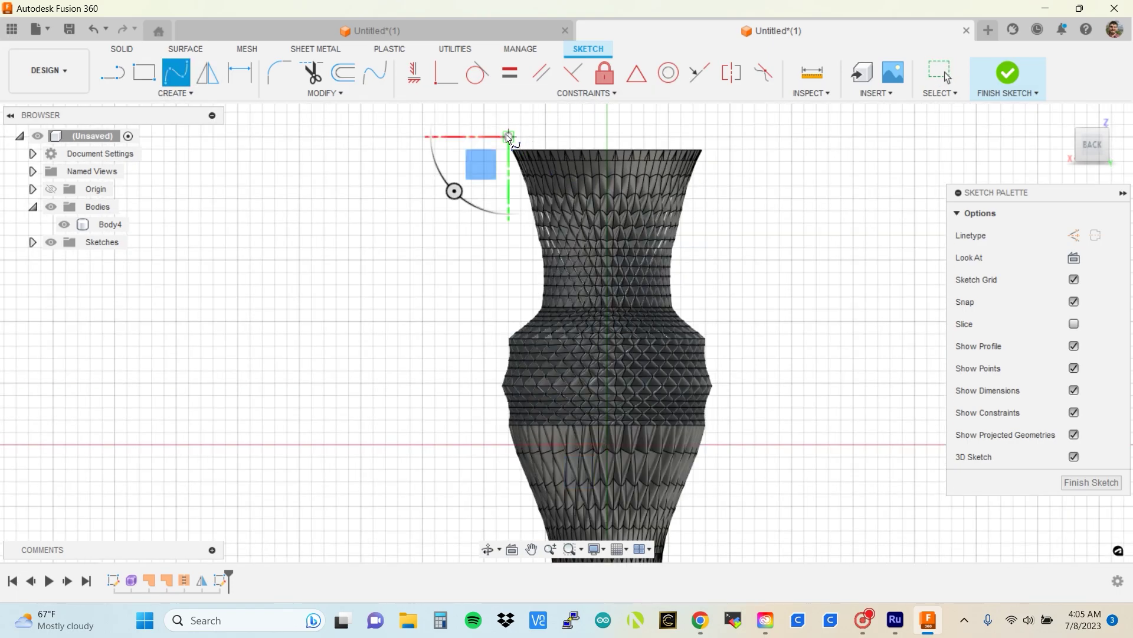
{"action": "left_click", "coordinate": [534, 173]}
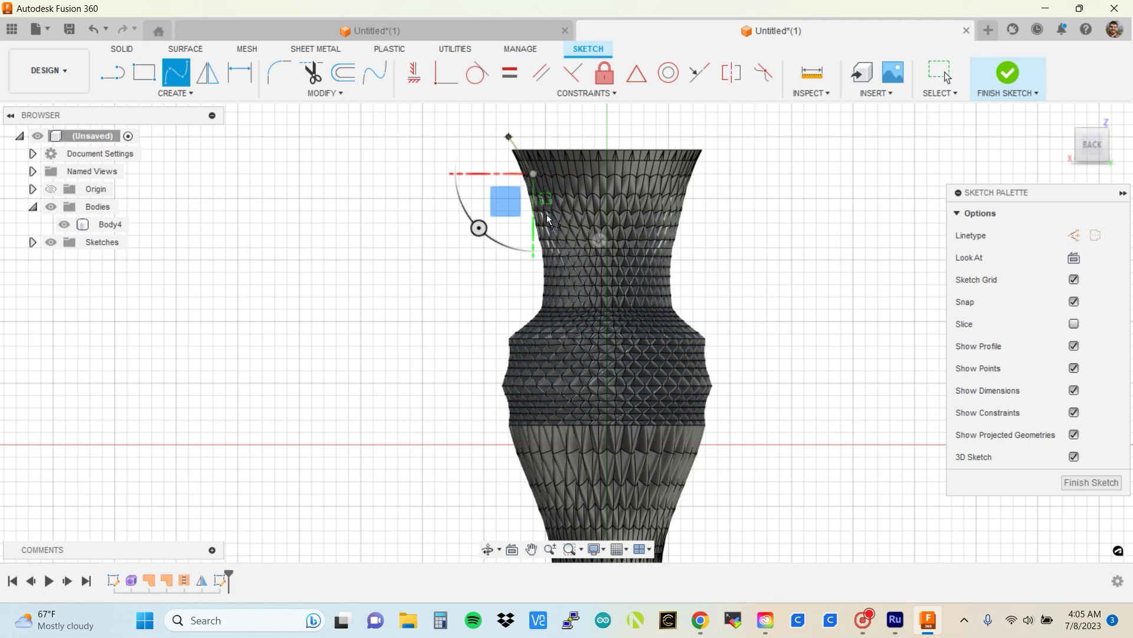
{"action": "left_click", "coordinate": [534, 198]}
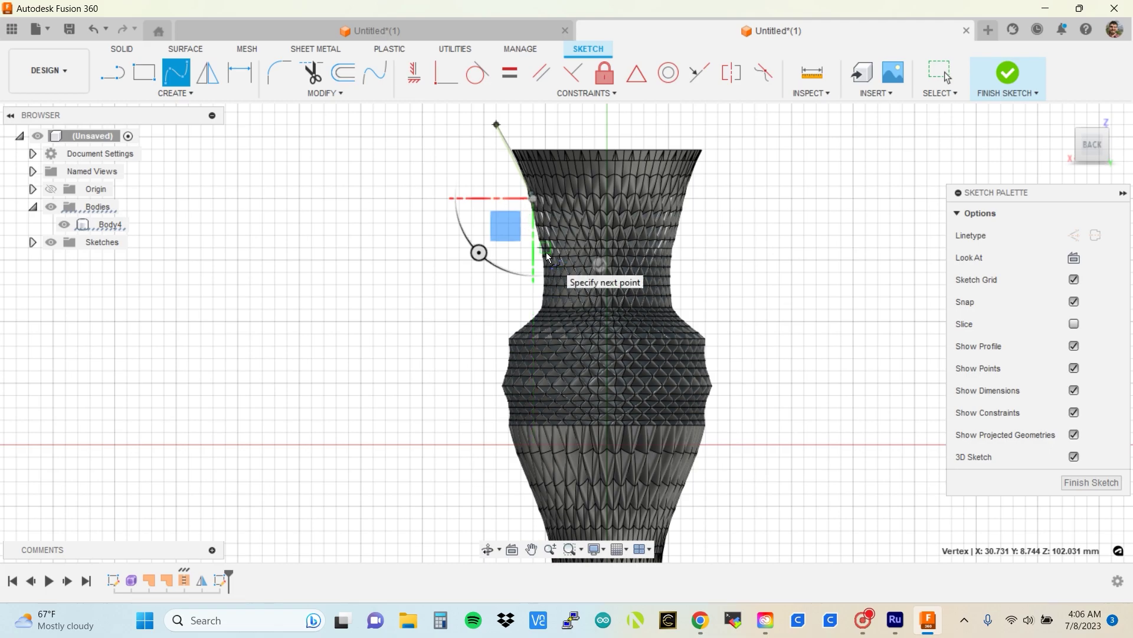
Continue the profile spline down the neck, belly and tapered base along the vase's silhouette, ending just below the base.
{"action": "scroll", "coordinate": [553, 228], "scroll_direction": "up", "scroll_amount": 4}
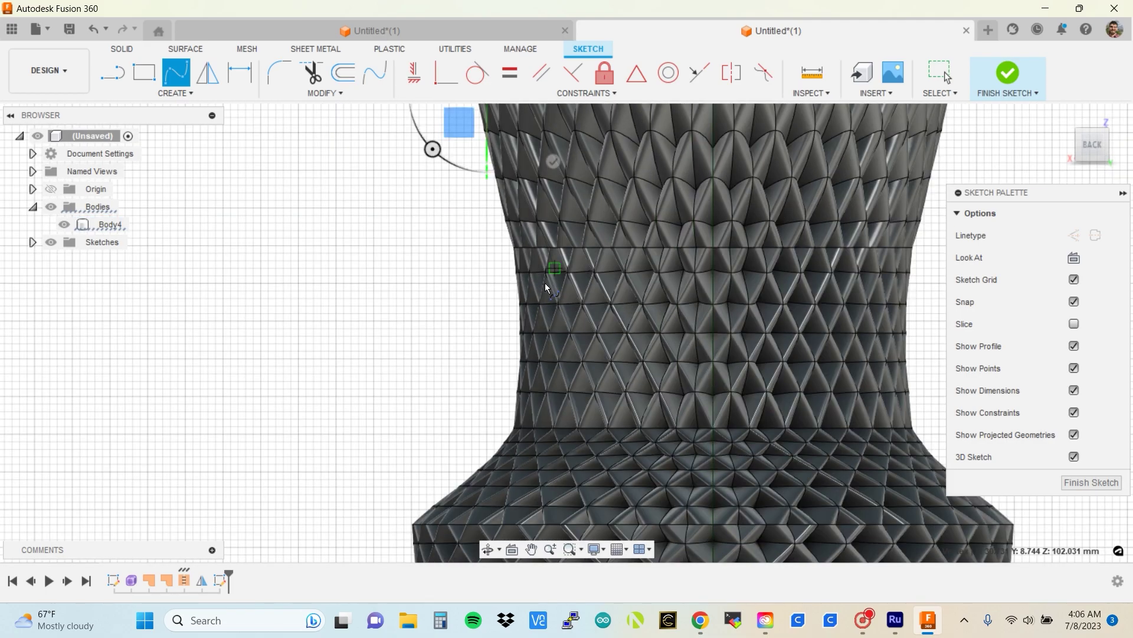
{"action": "scroll", "coordinate": [532, 253], "scroll_direction": "up", "scroll_amount": 2}
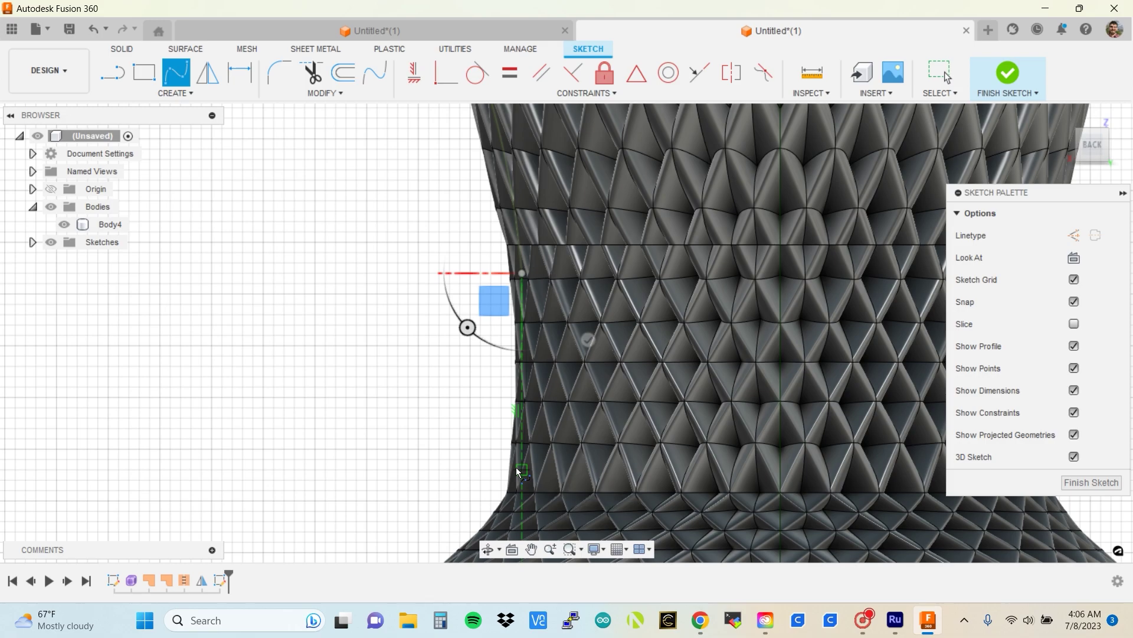
{"action": "scroll", "coordinate": [516, 466], "scroll_direction": "down", "scroll_amount": 3}
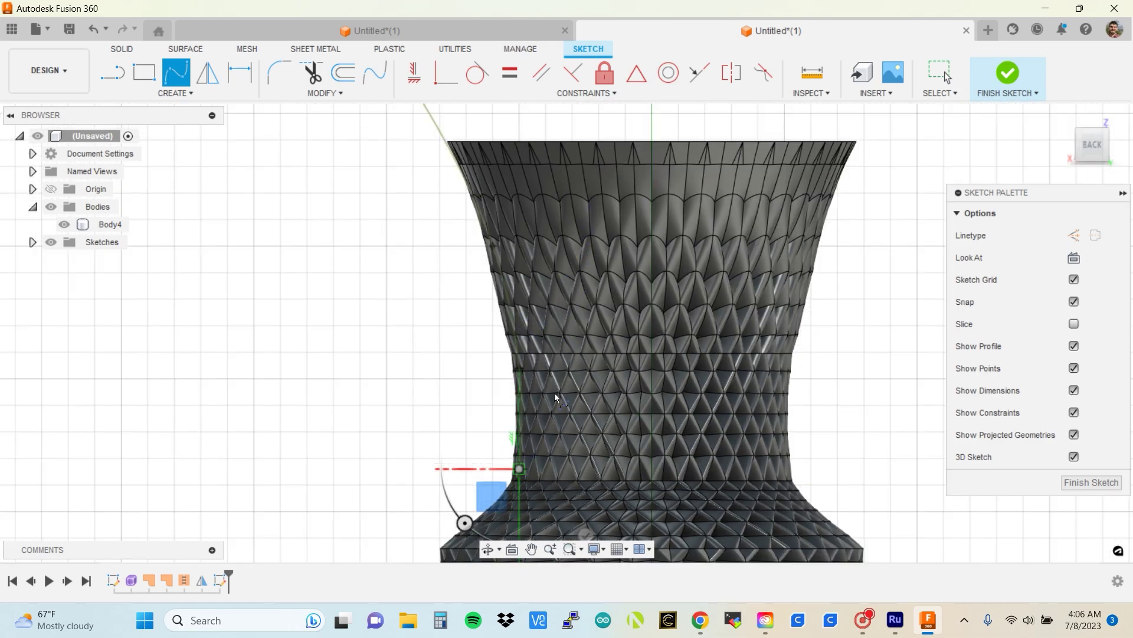
{"action": "middle_click_drag", "start_coordinate": [543, 420], "coordinate": [566, 226]}
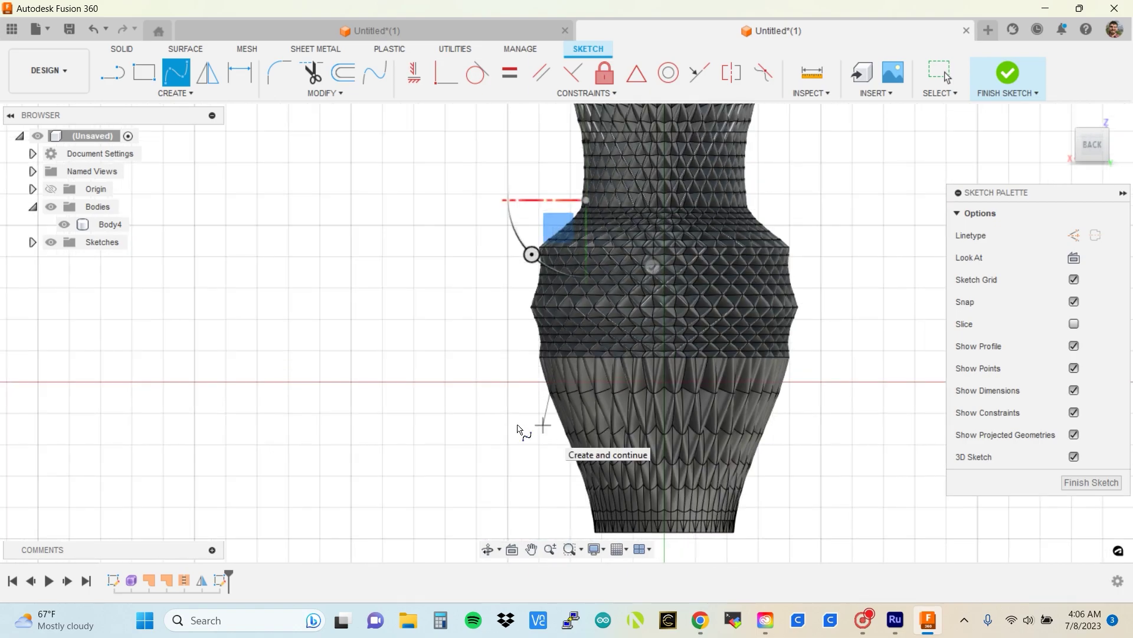
{"action": "scroll", "coordinate": [540, 239], "scroll_direction": "down", "scroll_amount": 2}
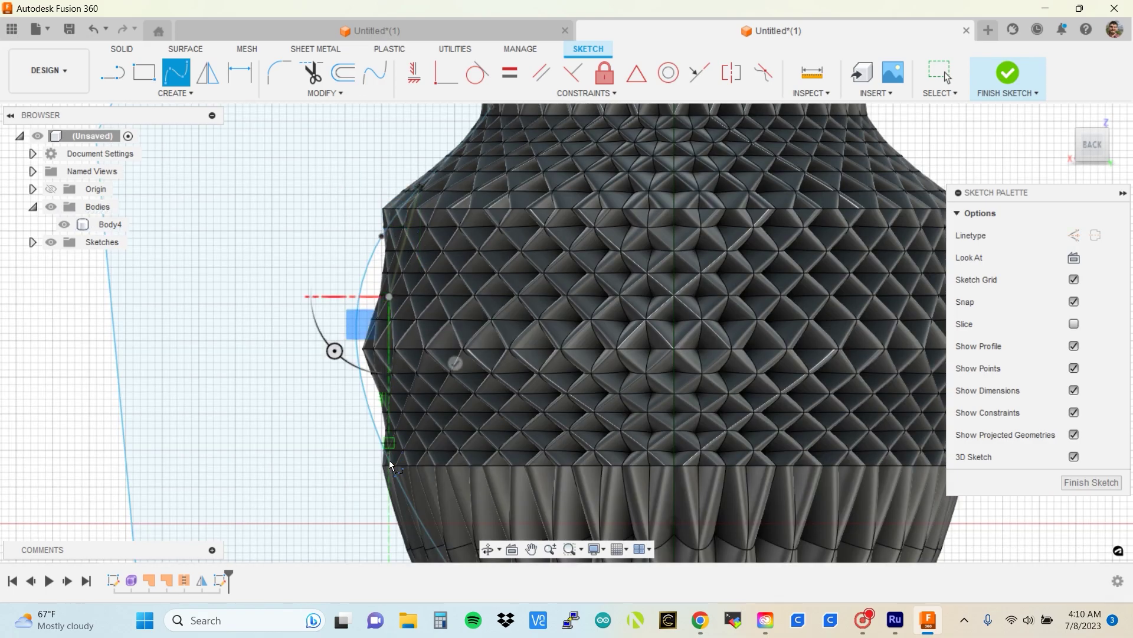
{"action": "middle_click_drag", "start_coordinate": [409, 502], "coordinate": [464, 263]}
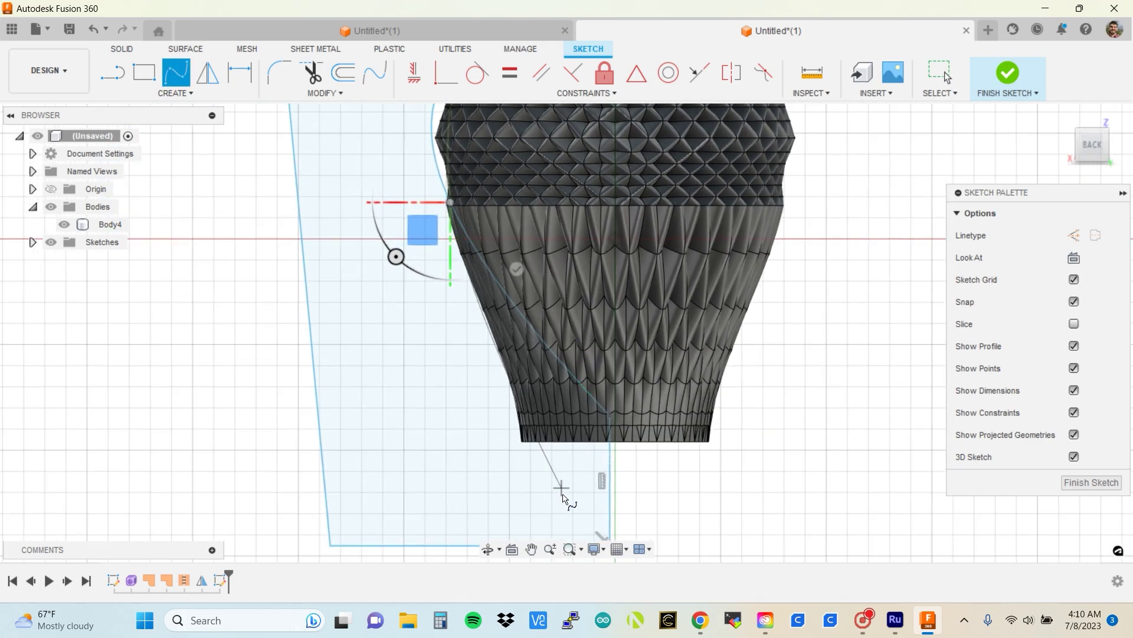
{"action": "key", "text": "Escape"}
{"action": "scroll", "coordinate": [566, 502], "scroll_direction": "down", "scroll_amount": 3}
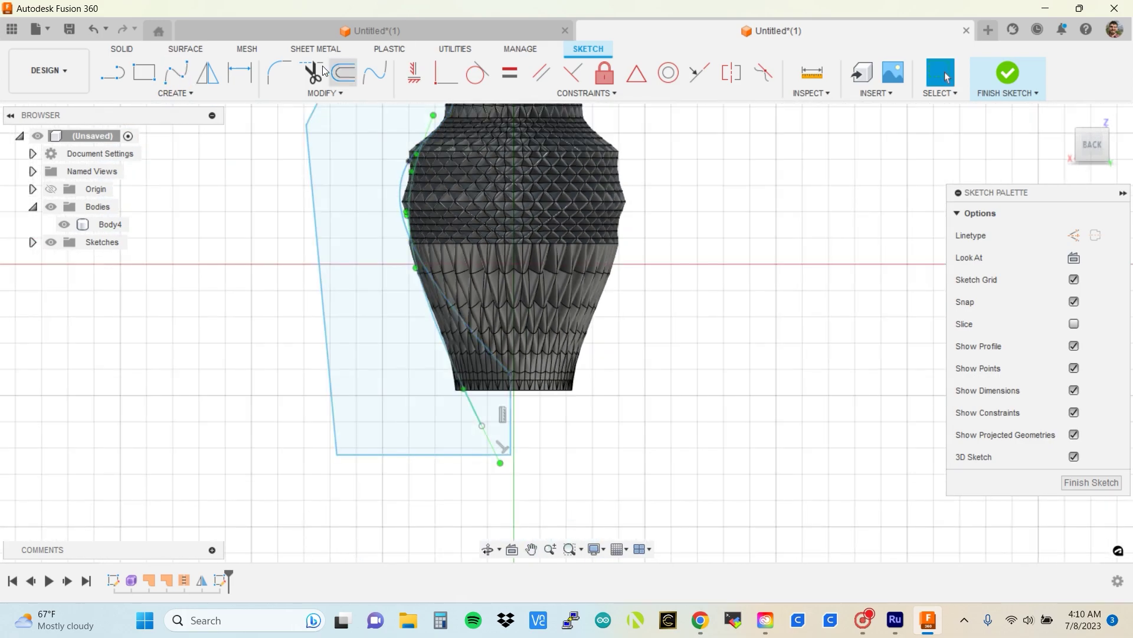
Trim the excess curve section overlapping the profile spline along the vase's belly.
{"action": "left_click", "coordinate": [311, 73]}
{"action": "scroll", "coordinate": [444, 296], "scroll_direction": "up", "scroll_amount": 6}
{"action": "left_click", "coordinate": [409, 318]}
{"action": "scroll", "coordinate": [401, 283], "scroll_direction": "down", "scroll_amount": 3}
{"action": "scroll", "coordinate": [390, 251], "scroll_direction": "up", "scroll_amount": 5}
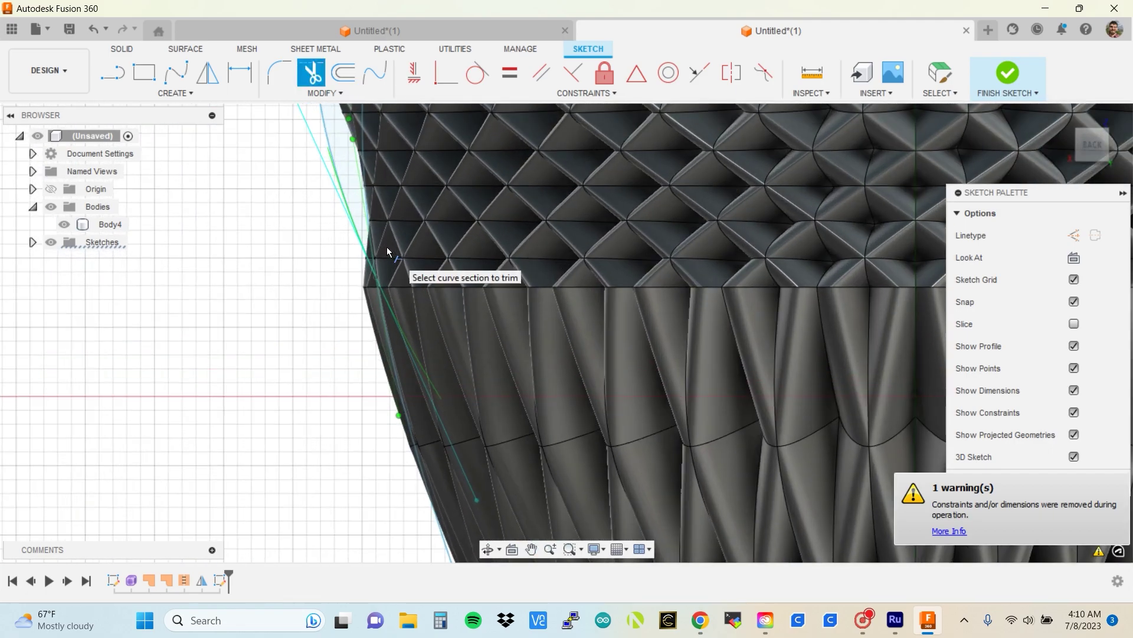
{"action": "scroll", "coordinate": [348, 213], "scroll_direction": "up", "scroll_amount": 2}
{"action": "scroll", "coordinate": [339, 205], "scroll_direction": "down", "scroll_amount": 4}
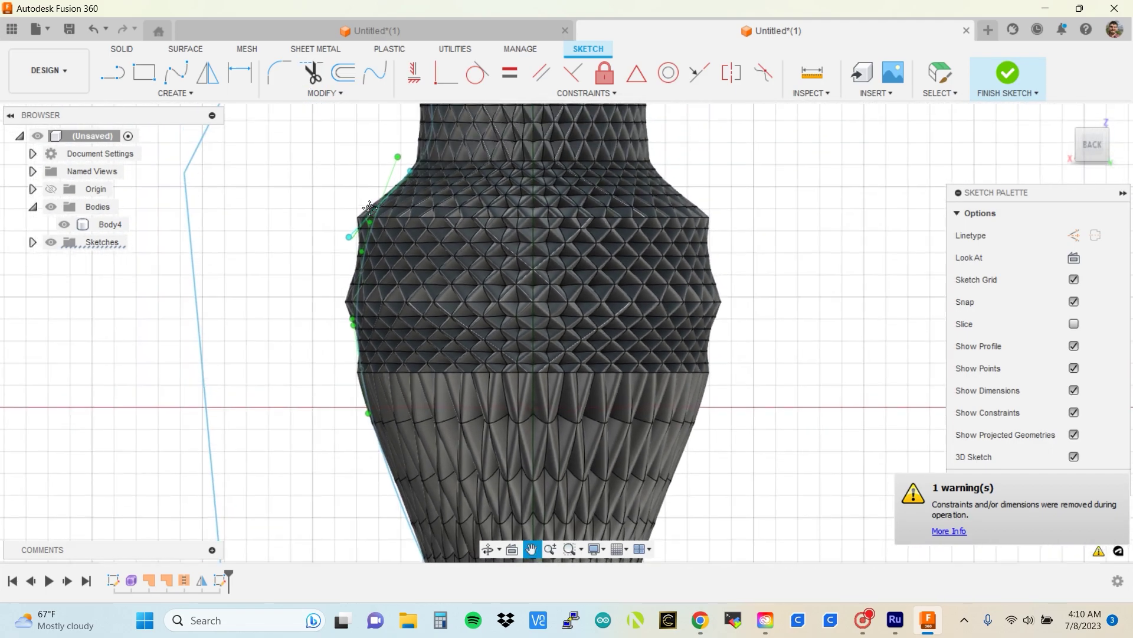
{"action": "scroll", "coordinate": [330, 213], "scroll_direction": "up", "scroll_amount": 5}
{"action": "scroll", "coordinate": [317, 225], "scroll_direction": "down", "scroll_amount": 3}
{"action": "scroll", "coordinate": [317, 225], "scroll_direction": "down", "scroll_amount": 5}
{"action": "scroll", "coordinate": [619, 266], "scroll_direction": "down", "scroll_amount": 1}
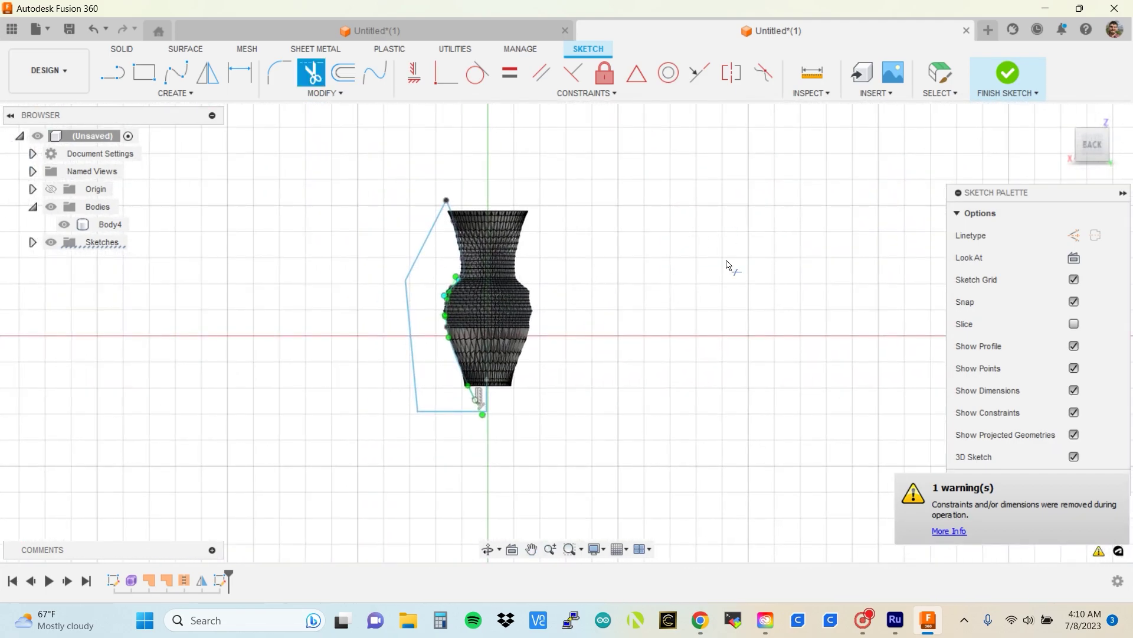
{"action": "left_click", "coordinate": [1101, 482]}
{"action": "left_click", "coordinate": [176, 73]}
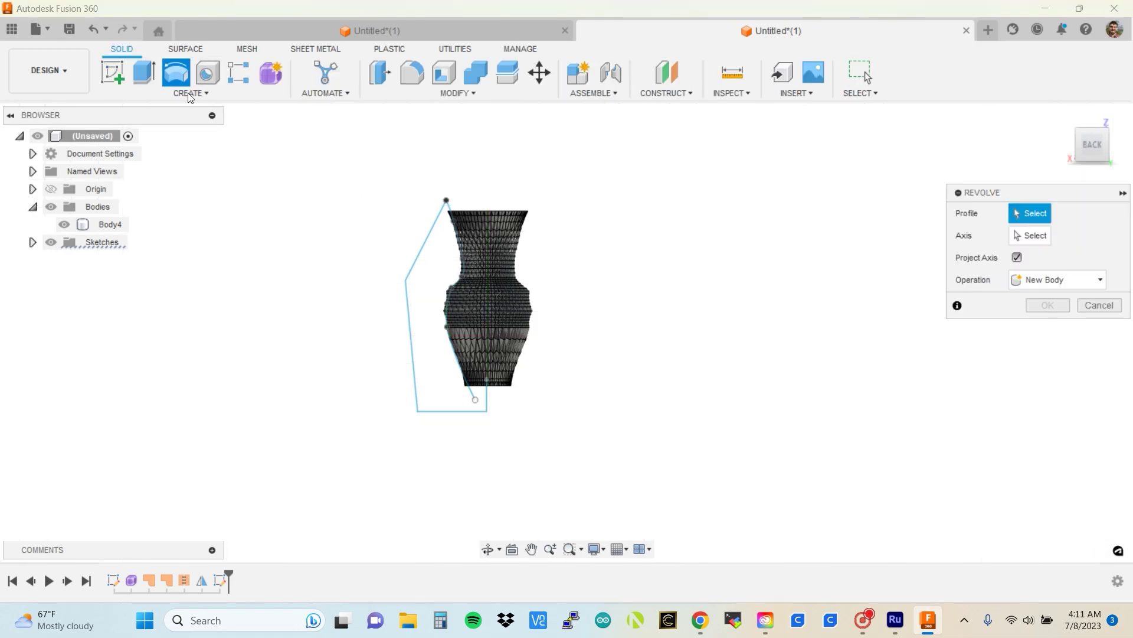
{"action": "left_click", "coordinate": [1114, 308]}
{"action": "scroll", "coordinate": [451, 370], "scroll_direction": "up", "scroll_amount": 5}
{"action": "scroll", "coordinate": [407, 352], "scroll_direction": "down", "scroll_amount": 4}
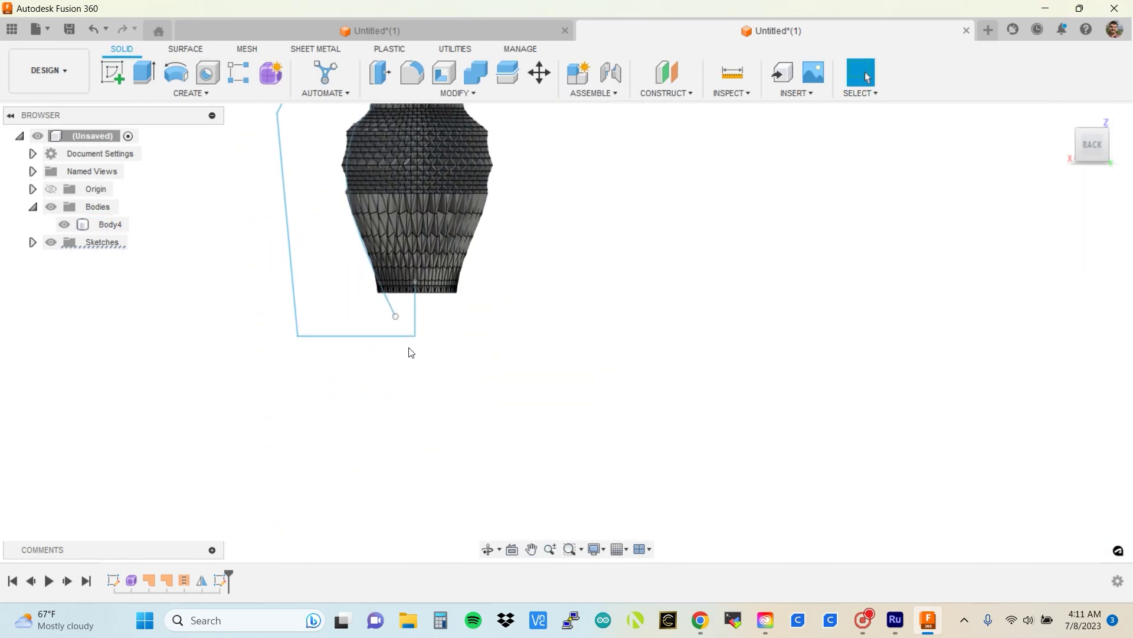
Reopen the profile sketch and close the outer region with a line from the spline's lower end to the outline's bottom edge.
{"action": "scroll", "coordinate": [384, 331], "scroll_direction": "up", "scroll_amount": 4}
{"action": "right_click", "coordinate": [373, 325]}
{"action": "key", "text": "Escape"}
{"action": "right_click", "coordinate": [373, 329]}
{"action": "left_click", "coordinate": [372, 402]}
{"action": "left_click", "coordinate": [112, 73]}
{"action": "left_click", "coordinate": [381, 281]}
{"action": "left_click", "coordinate": [381, 322]}
{"action": "scroll", "coordinate": [381, 323], "scroll_direction": "up", "scroll_amount": 3}
{"action": "scroll", "coordinate": [329, 362], "scroll_direction": "down", "scroll_amount": 3}
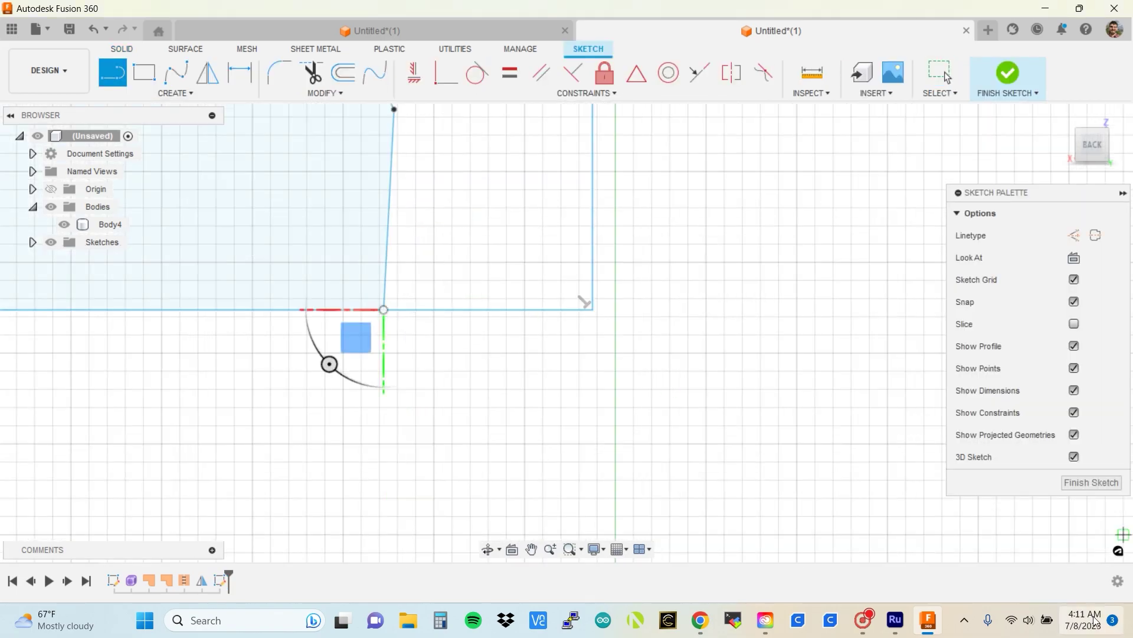
{"action": "key", "text": "Escape"}
{"action": "scroll", "coordinate": [578, 438], "scroll_direction": "down", "scroll_amount": 4}
Revolve the closed outer profile 360 degrees about the vertical Z axis with the Cut operation to smooth the vase's exterior.
{"action": "left_click", "coordinate": [177, 73]}
{"action": "left_click", "coordinate": [584, 328]}
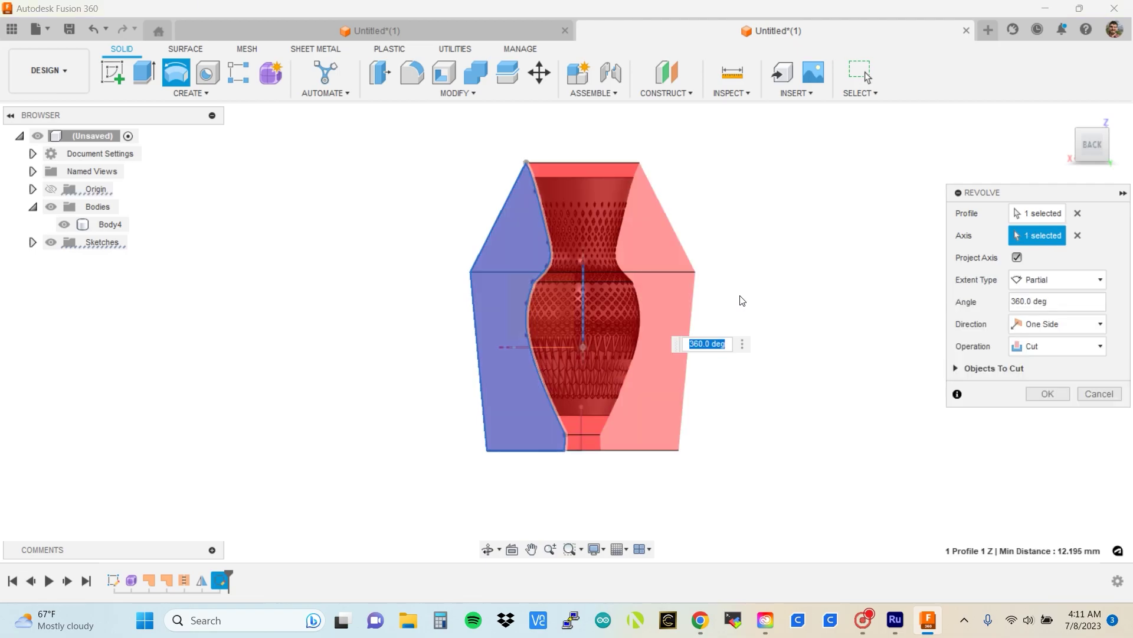
{"action": "scroll", "coordinate": [589, 338], "scroll_direction": "up", "scroll_amount": 5}
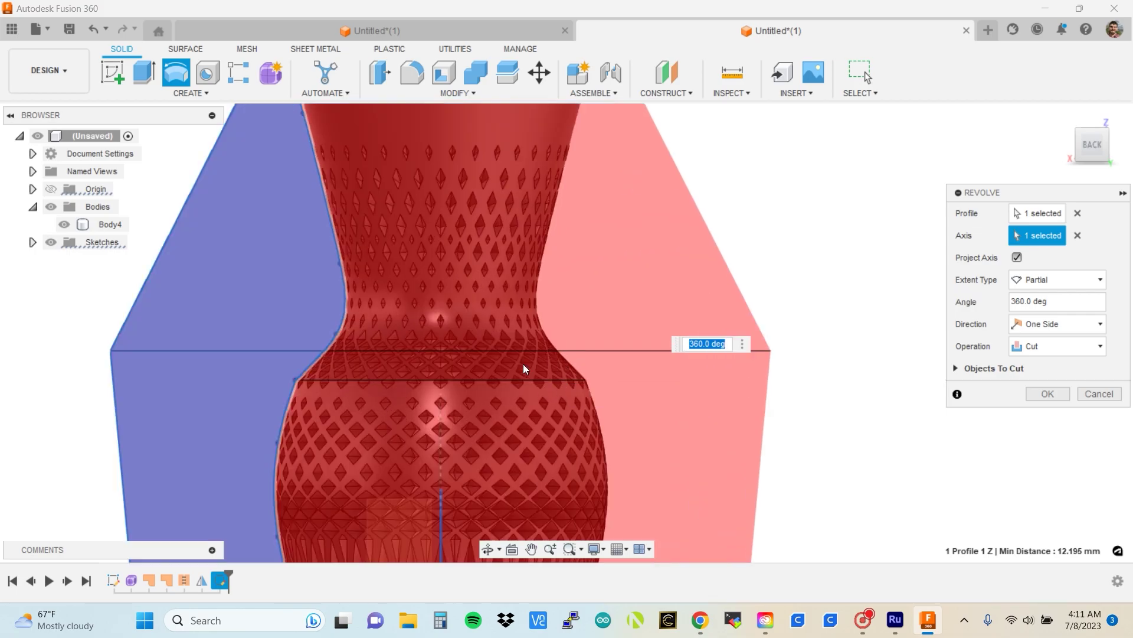
{"action": "scroll", "coordinate": [523, 364], "scroll_direction": "down", "scroll_amount": 8}
{"action": "middle_click_drag", "start_coordinate": [524, 345], "coordinate": [522, 297]}
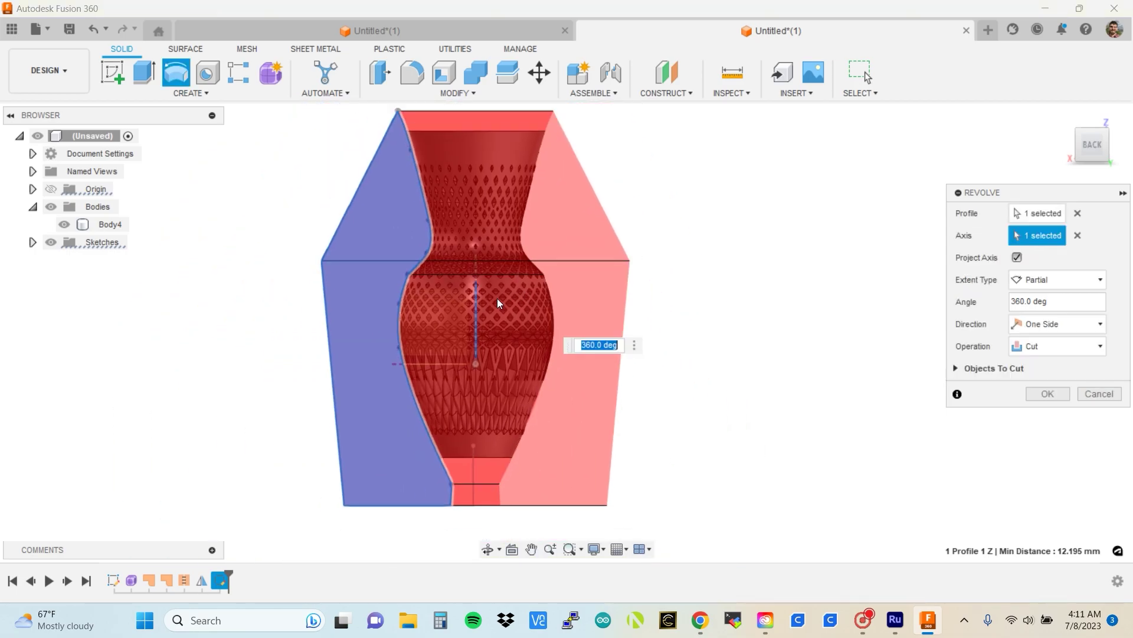
{"action": "scroll", "coordinate": [492, 421], "scroll_direction": "up", "scroll_amount": 3}
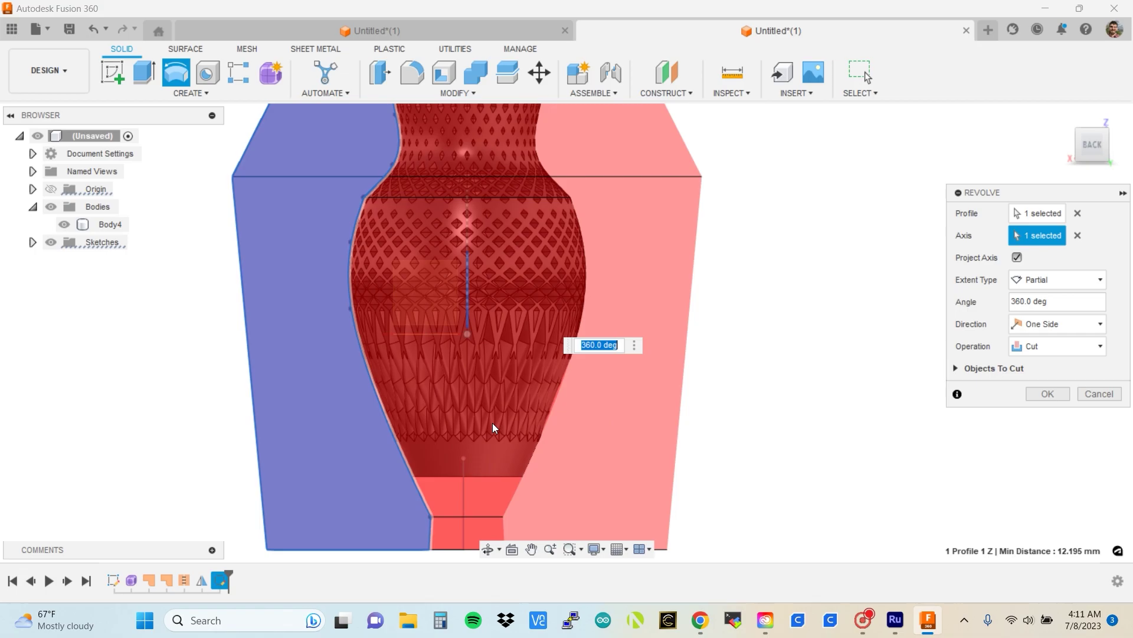
{"action": "scroll", "coordinate": [492, 423], "scroll_direction": "down", "scroll_amount": 1}
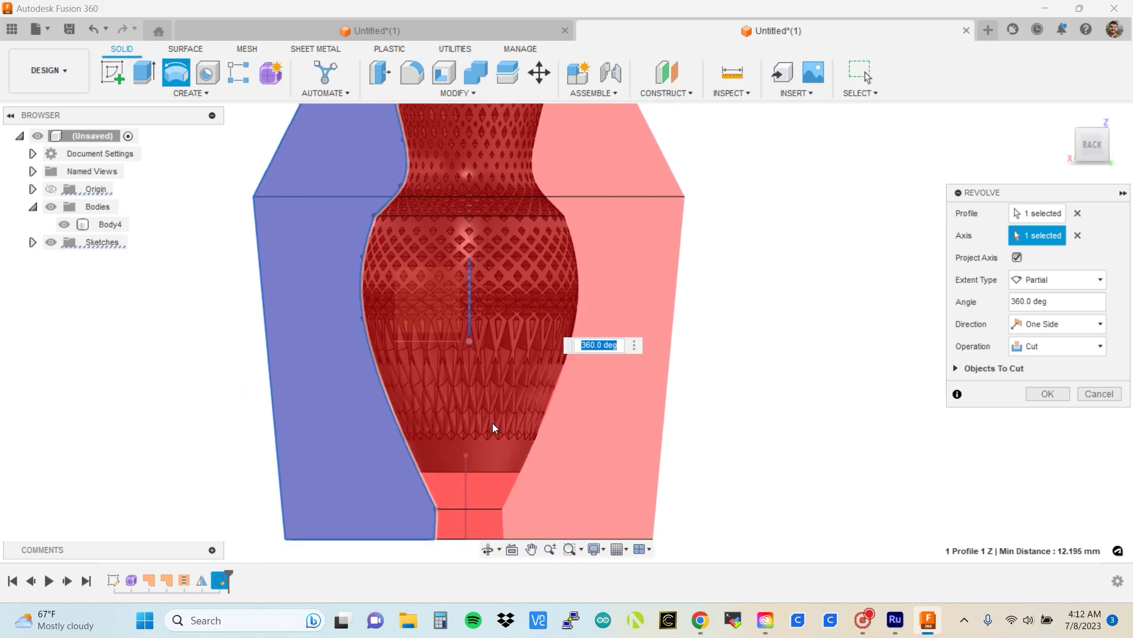
{"action": "scroll", "coordinate": [492, 423], "scroll_direction": "down", "scroll_amount": 2}
{"action": "left_click", "coordinate": [1045, 396]}
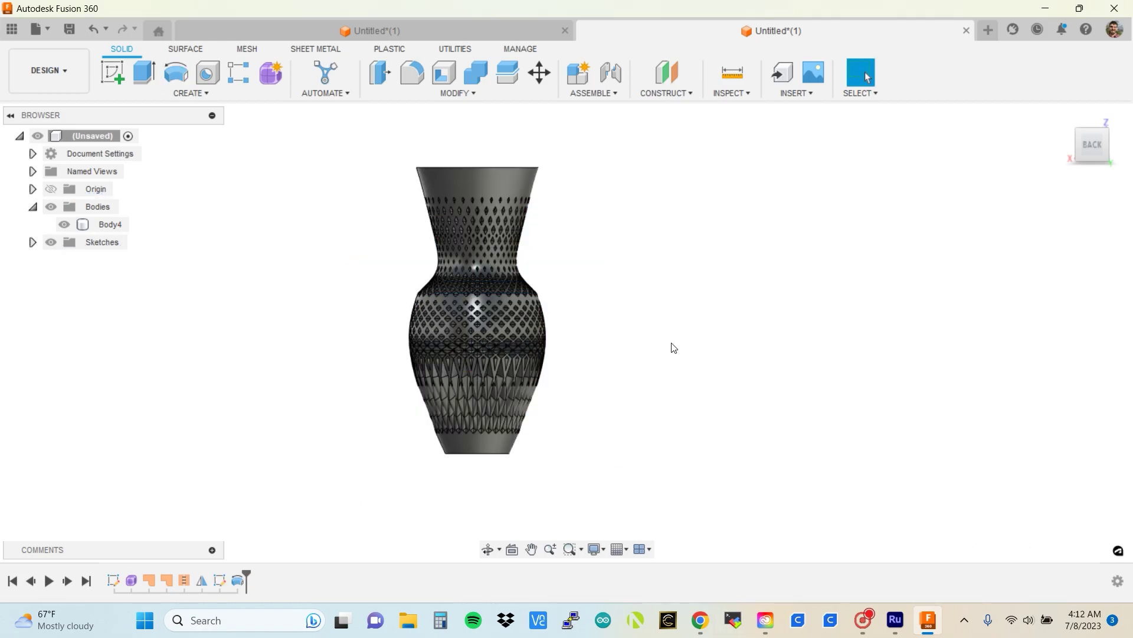
Examine the cut vase's diamond surface pattern from several sides.
{"action": "scroll", "coordinate": [352, 362], "scroll_direction": "up", "scroll_amount": 5}
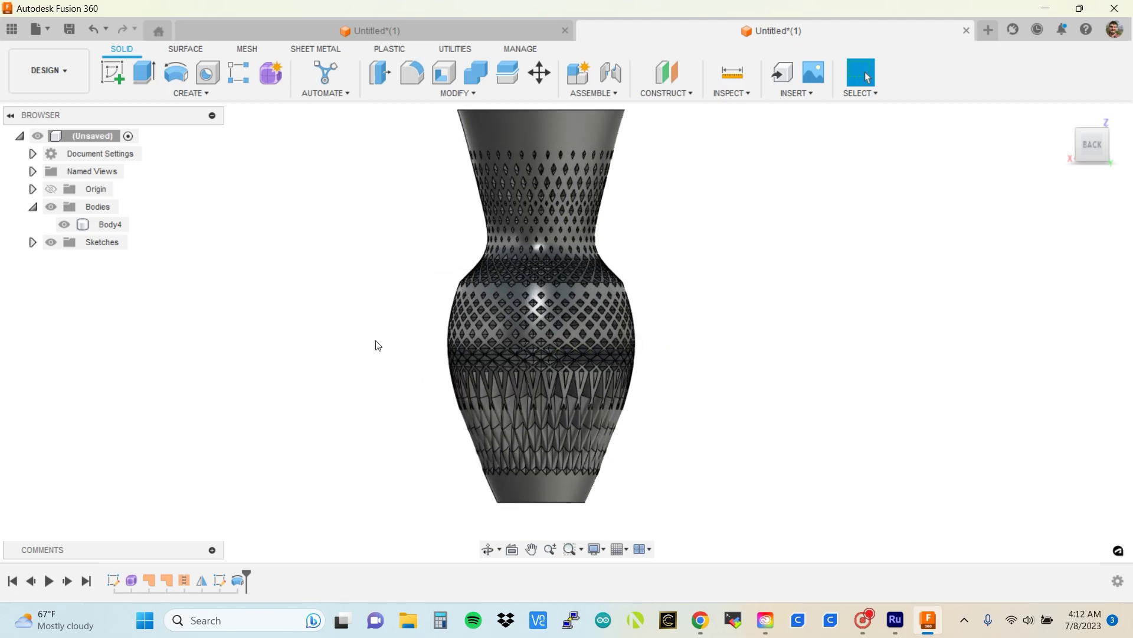
{"action": "mouse_move", "coordinate": [566, 331]}
{"action": "middle_mouse_down", "text": "shift"}
{"action": "mouse_move", "coordinate": [569, 519]}
{"action": "mouse_move", "coordinate": [579, 366]}
{"action": "mouse_move", "coordinate": [584, 484]}
{"action": "mouse_move", "coordinate": [584, 402]}
{"action": "middle_mouse_up", "text": "shift"}
{"action": "left_click", "coordinate": [1104, 148]}
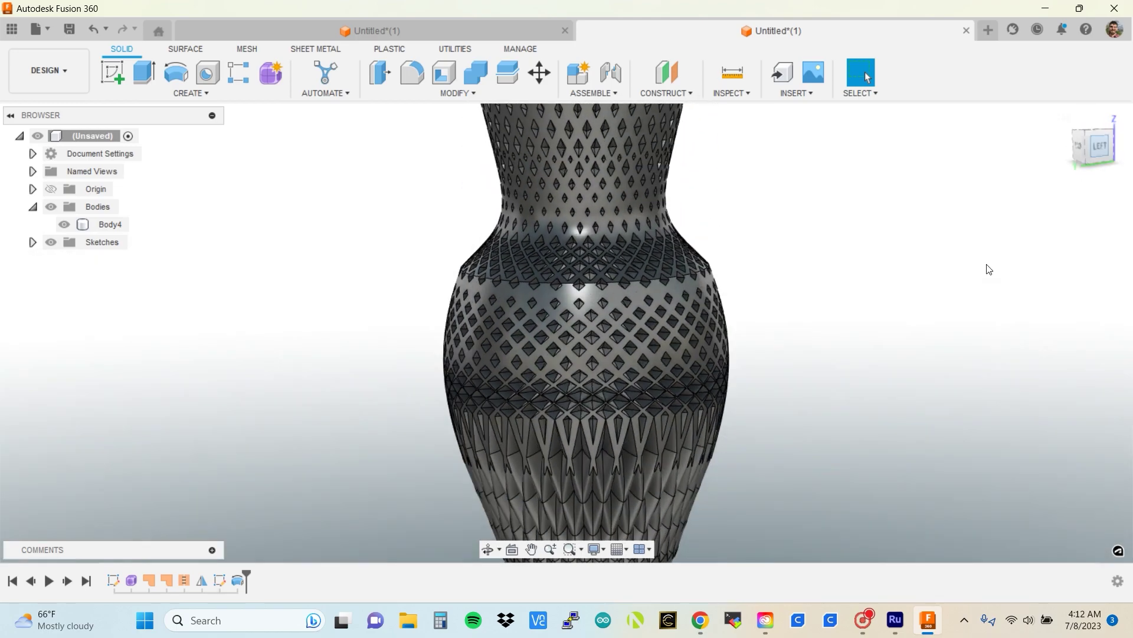
{"action": "scroll", "coordinate": [835, 235], "scroll_direction": "up", "scroll_amount": 5}
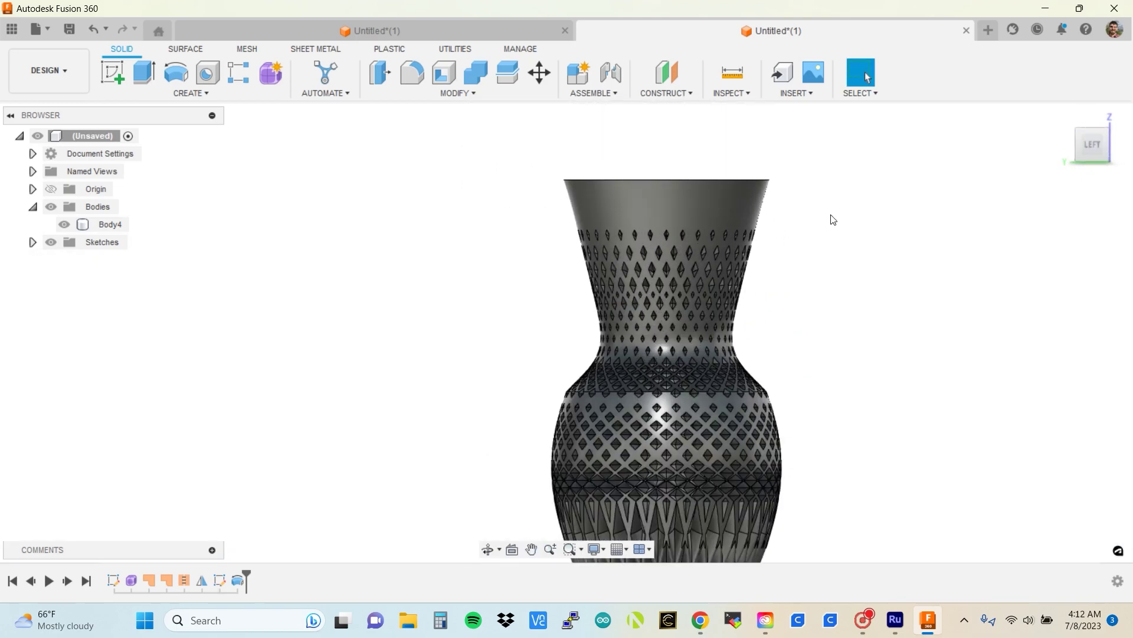
{"action": "scroll", "coordinate": [822, 278], "scroll_direction": "down", "scroll_amount": 3}
{"action": "scroll", "coordinate": [845, 274], "scroll_direction": "down", "scroll_amount": 3}
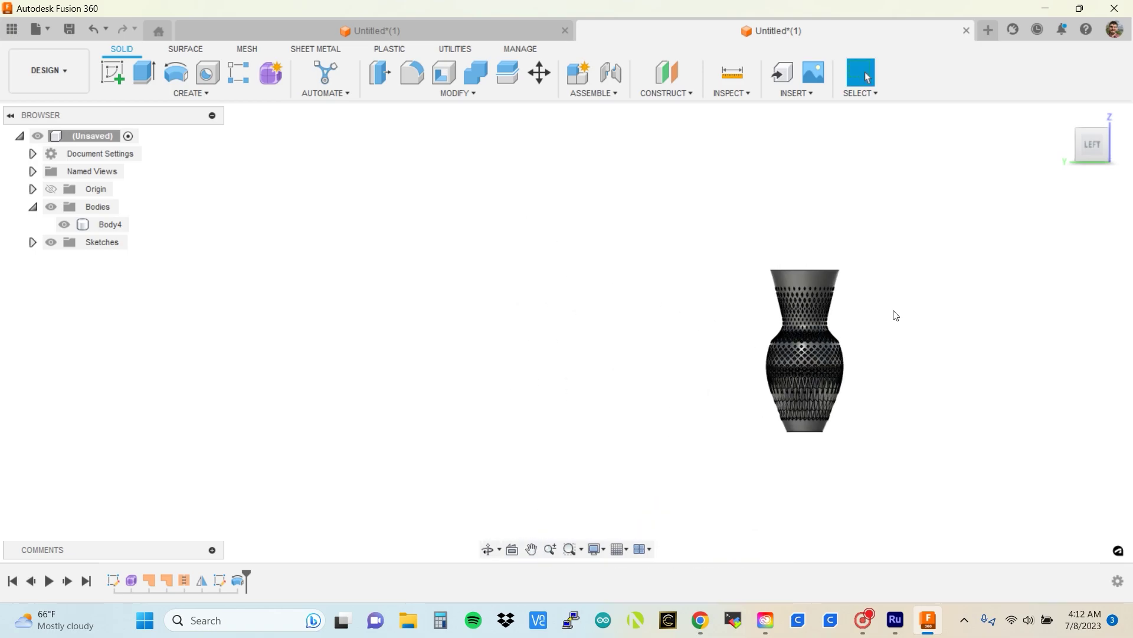
Create a construction plane offset -150 mm from the YZ origin plane, beside the vase.
{"action": "left_click", "coordinate": [1108, 128]}
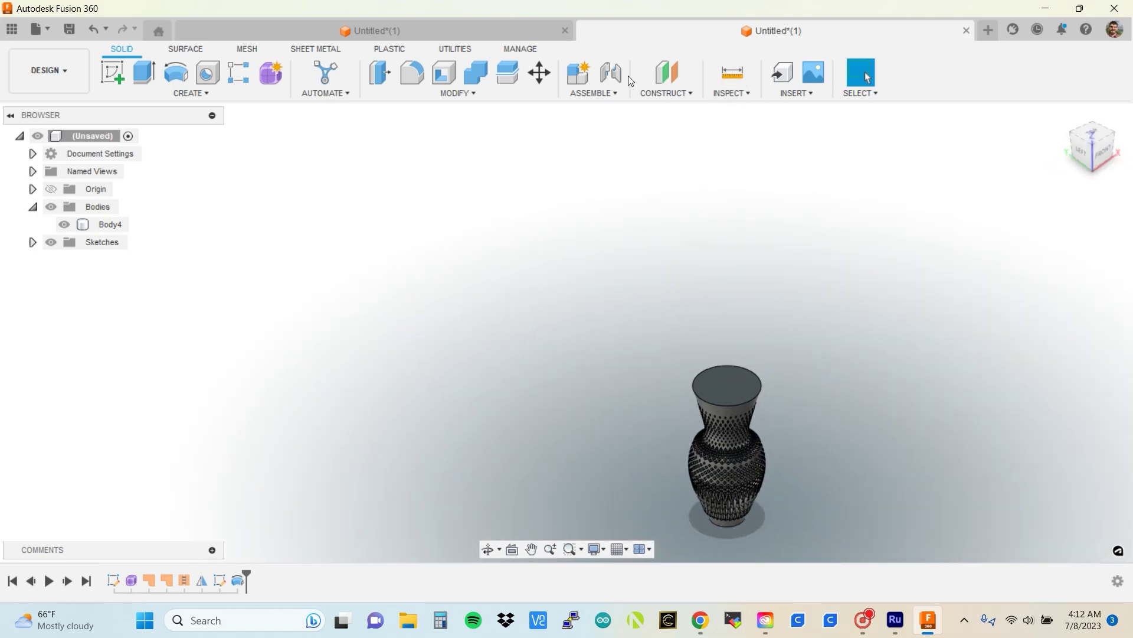
{"action": "left_click", "coordinate": [667, 72]}
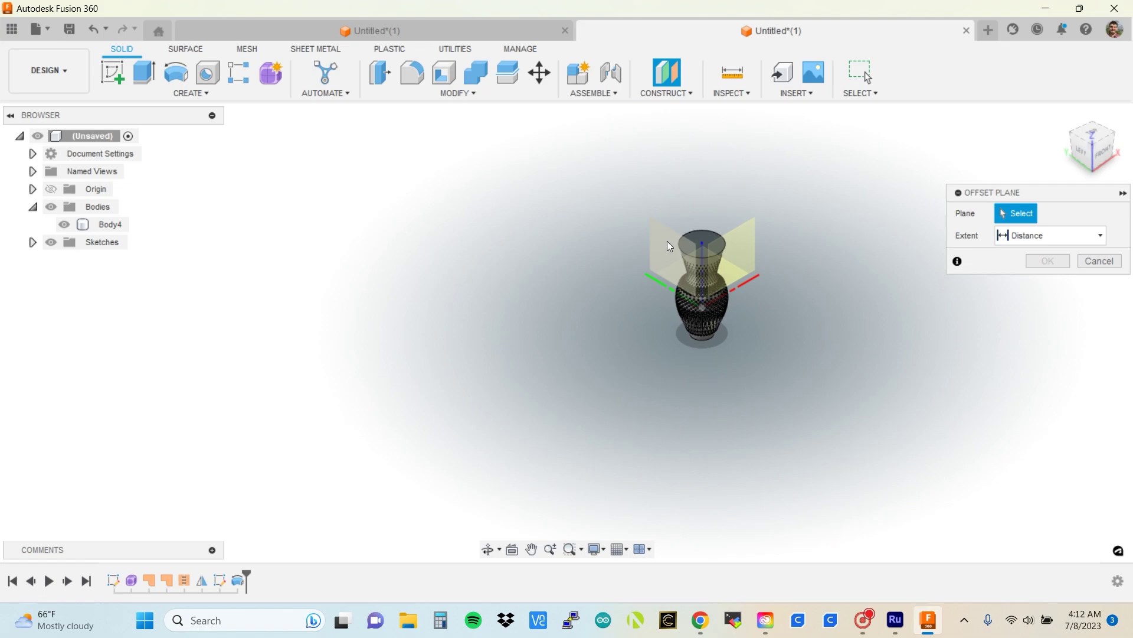
{"action": "left_click", "coordinate": [667, 245]}
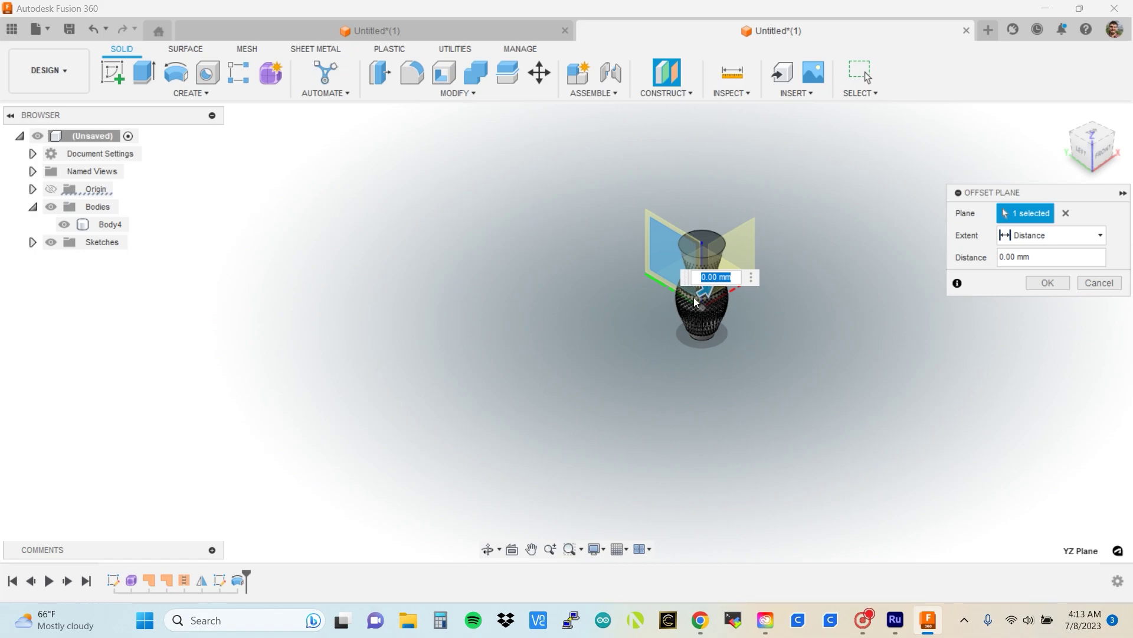
{"action": "left_click_drag", "start_coordinate": [708, 296], "coordinate": [631, 334]}
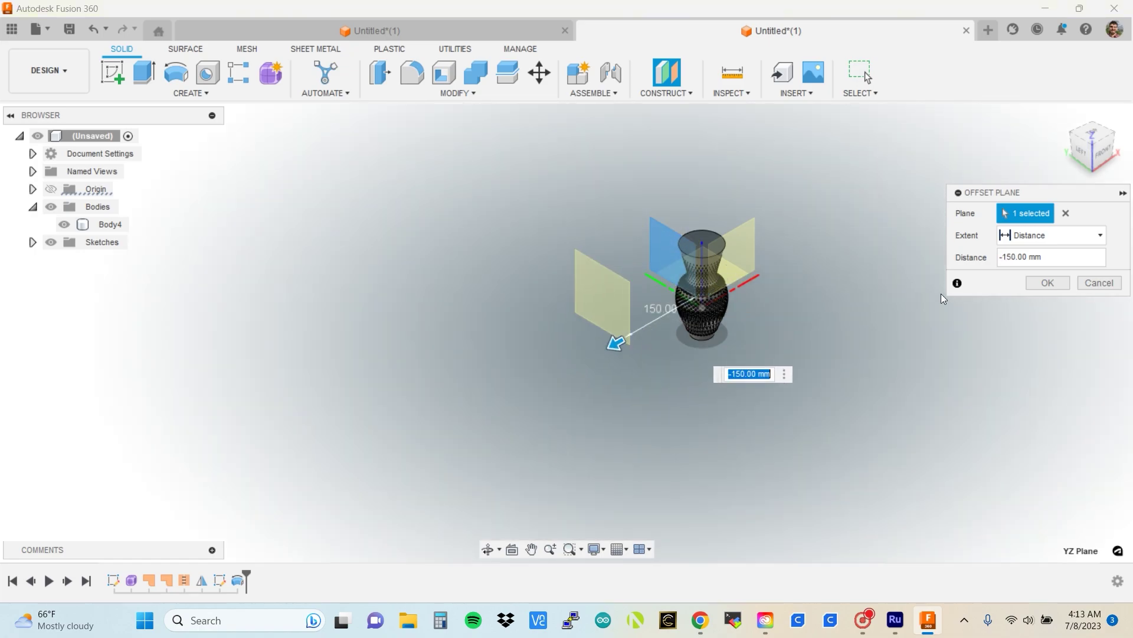
{"action": "left_click", "coordinate": [1048, 286]}
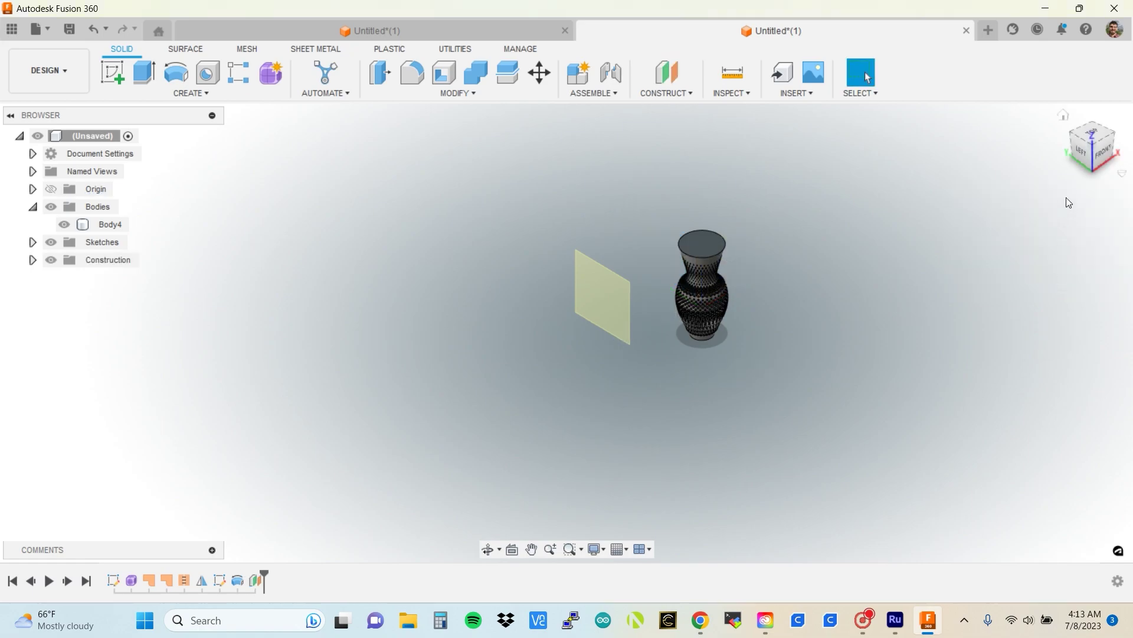
Sketch a rectangle about 120 mm wide and 25 mm high on the offset plane, overlapping the vase's upper rim, and finish the sketch.
{"action": "left_click", "coordinate": [1083, 149]}
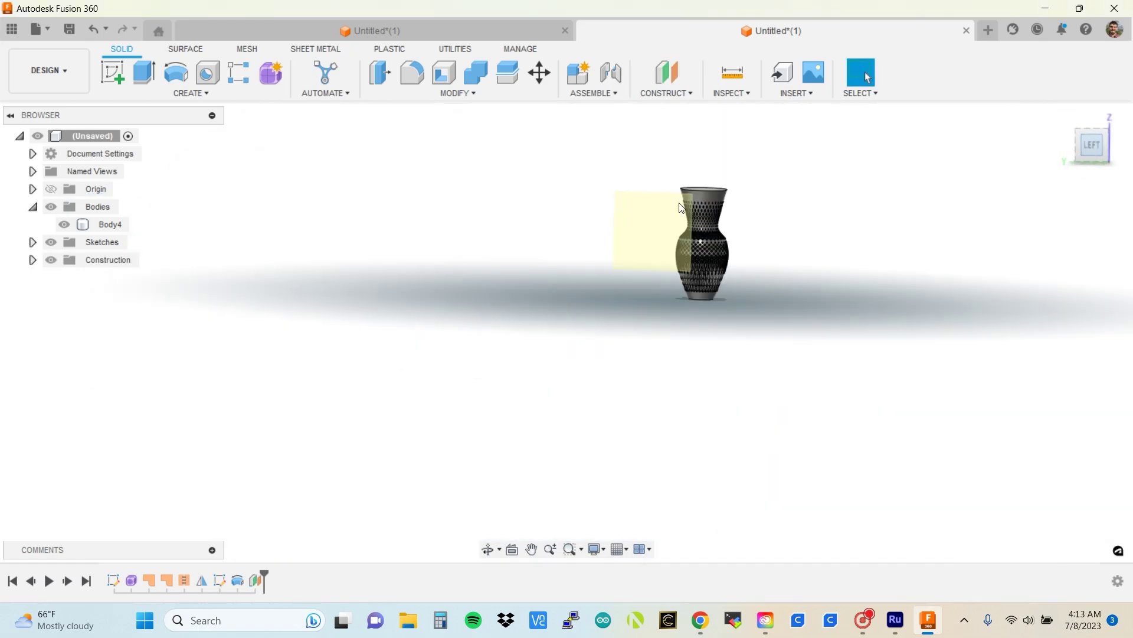
{"action": "left_click", "coordinate": [112, 72]}
{"action": "left_click", "coordinate": [635, 218]}
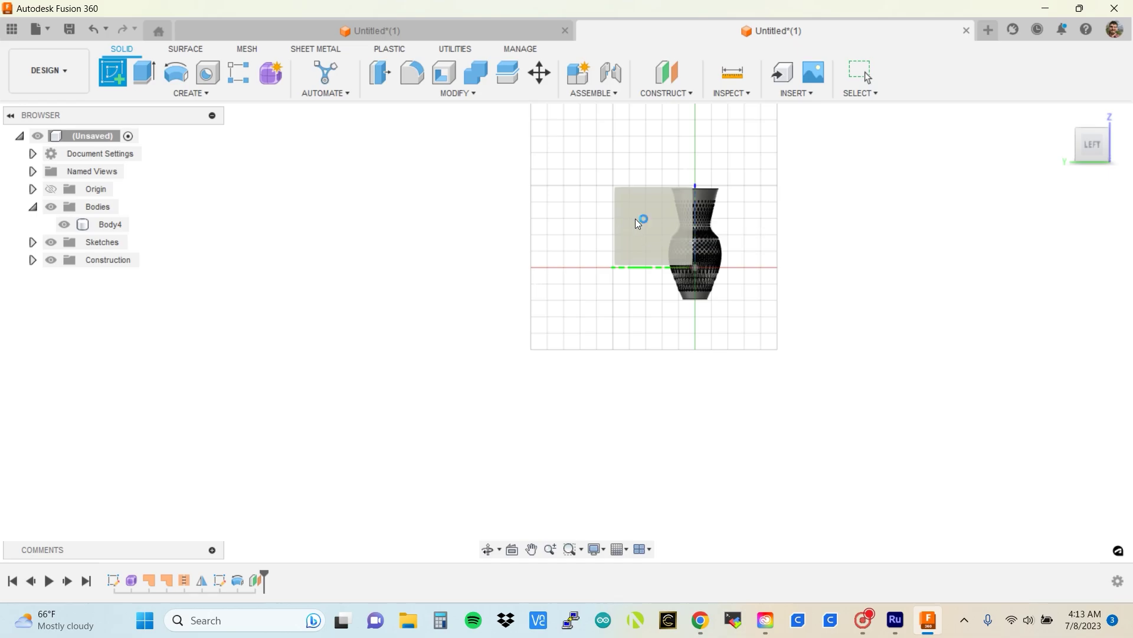
{"action": "scroll", "coordinate": [595, 281], "scroll_direction": "up", "scroll_amount": 5}
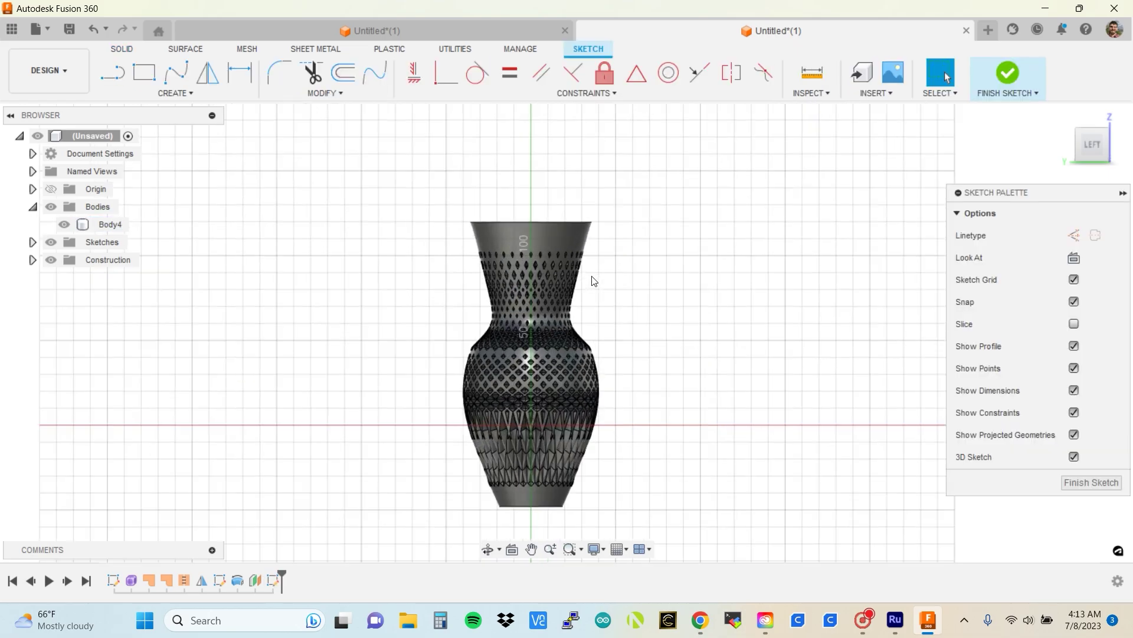
{"action": "mouse_move", "coordinate": [499, 220]}
{"action": "middle_mouse_down"}
{"action": "mouse_move", "coordinate": [220, 197]}
{"action": "mouse_move", "coordinate": [385, 240]}
{"action": "middle_mouse_up"}
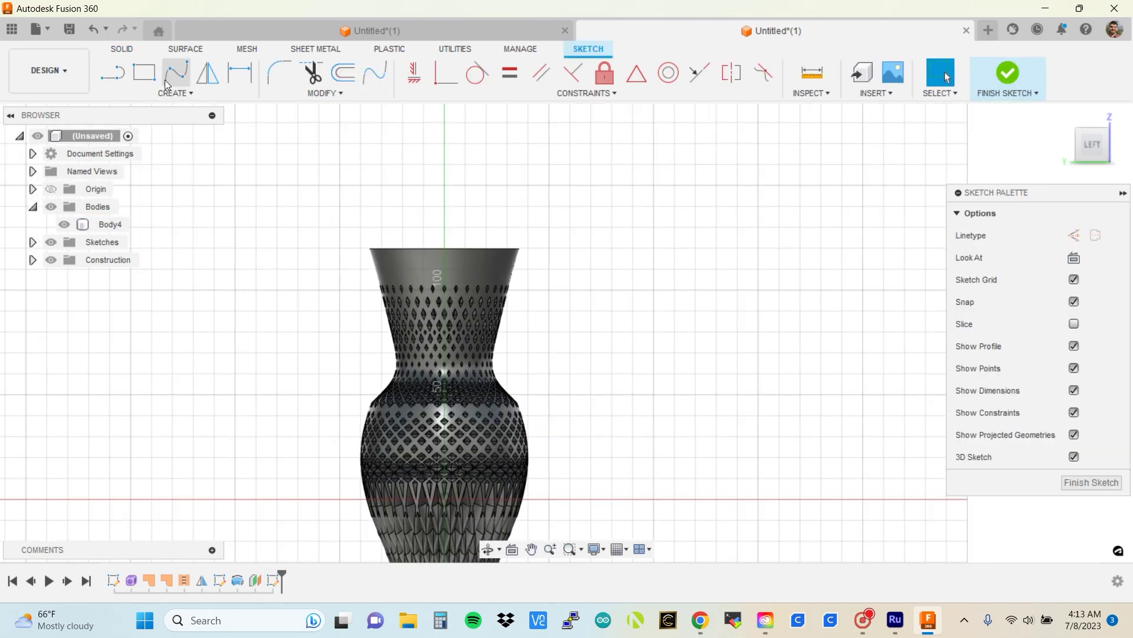
{"action": "left_click", "coordinate": [144, 72]}
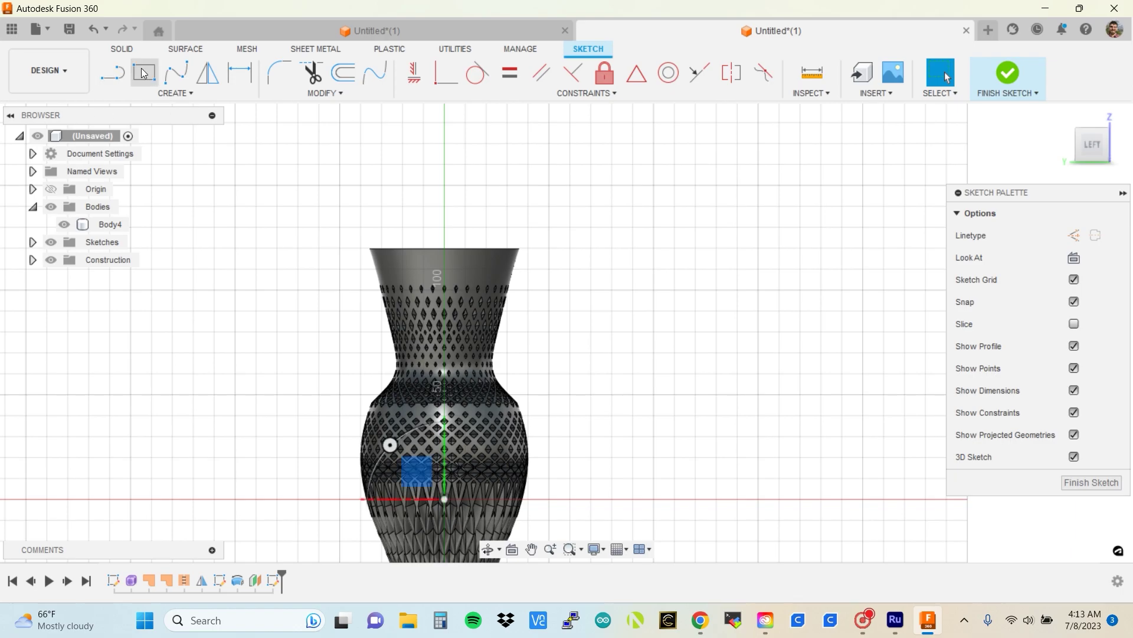
{"action": "left_click", "coordinate": [311, 219]}
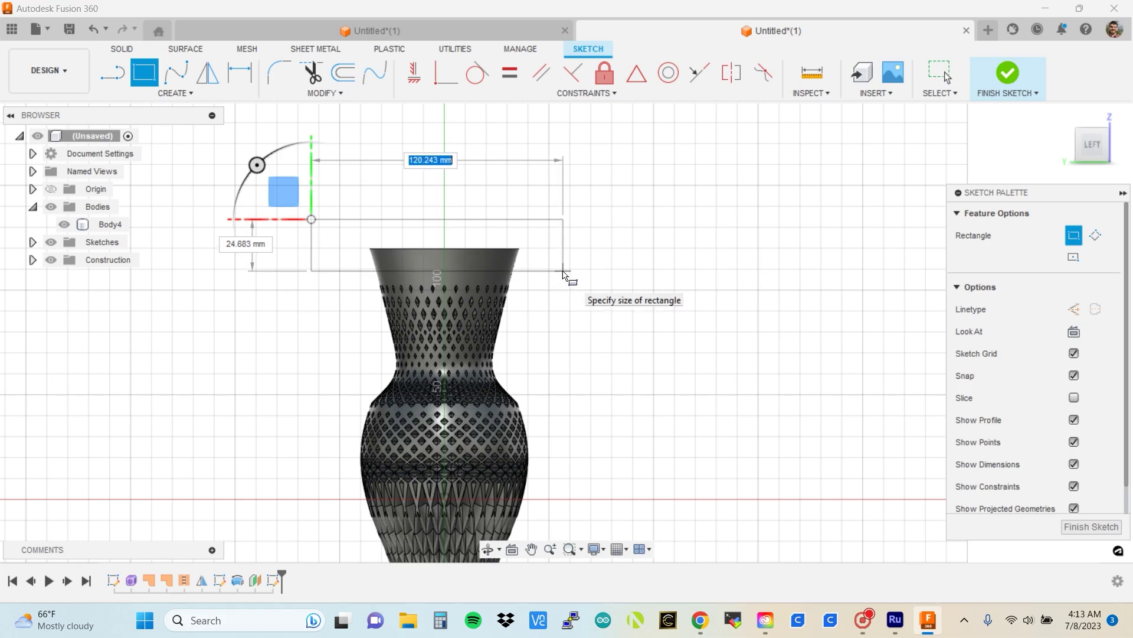
{"action": "left_click", "coordinate": [563, 271]}
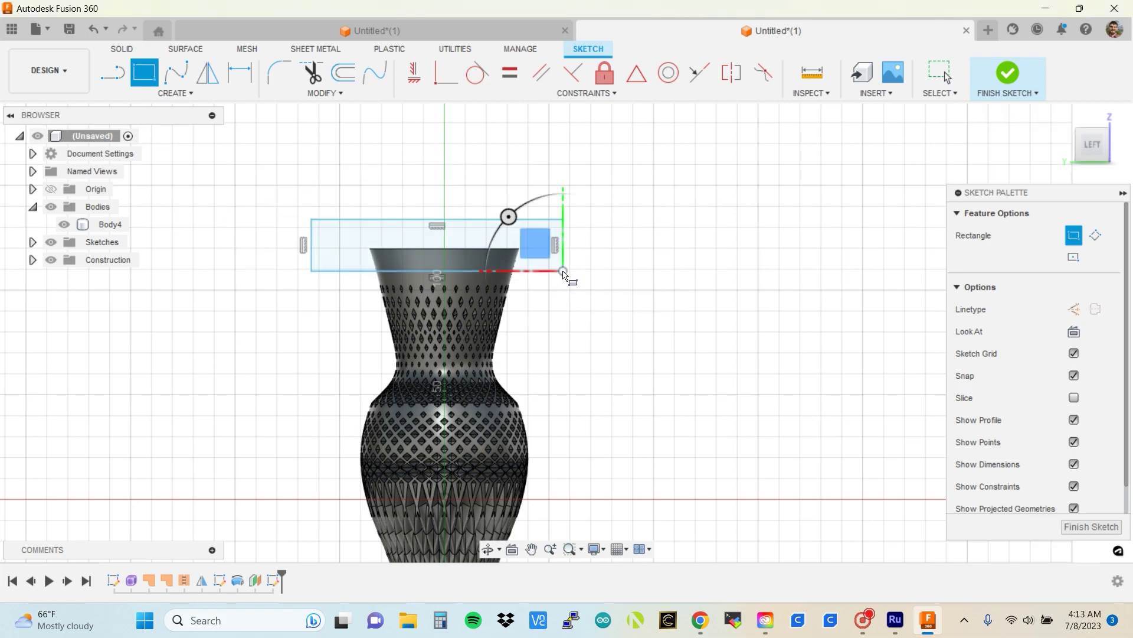
{"action": "left_click", "coordinate": [1093, 527]}
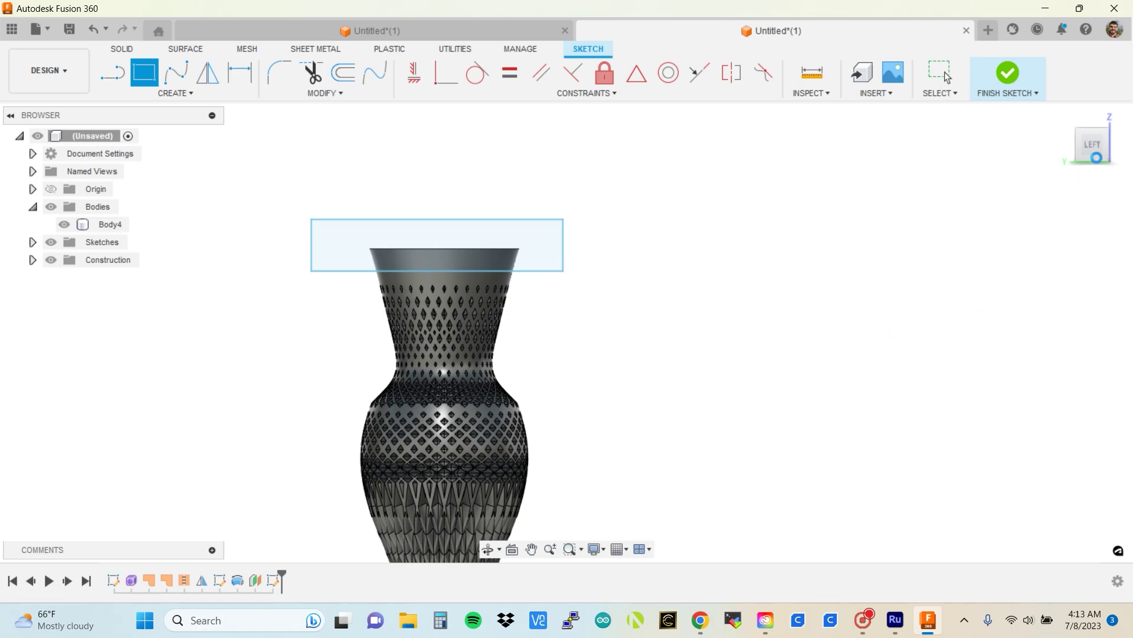
Extrude the rectangle 280 mm through the vase's neck with the Cut operation to trim off the upper rim.
{"action": "left_click", "coordinate": [1099, 163]}
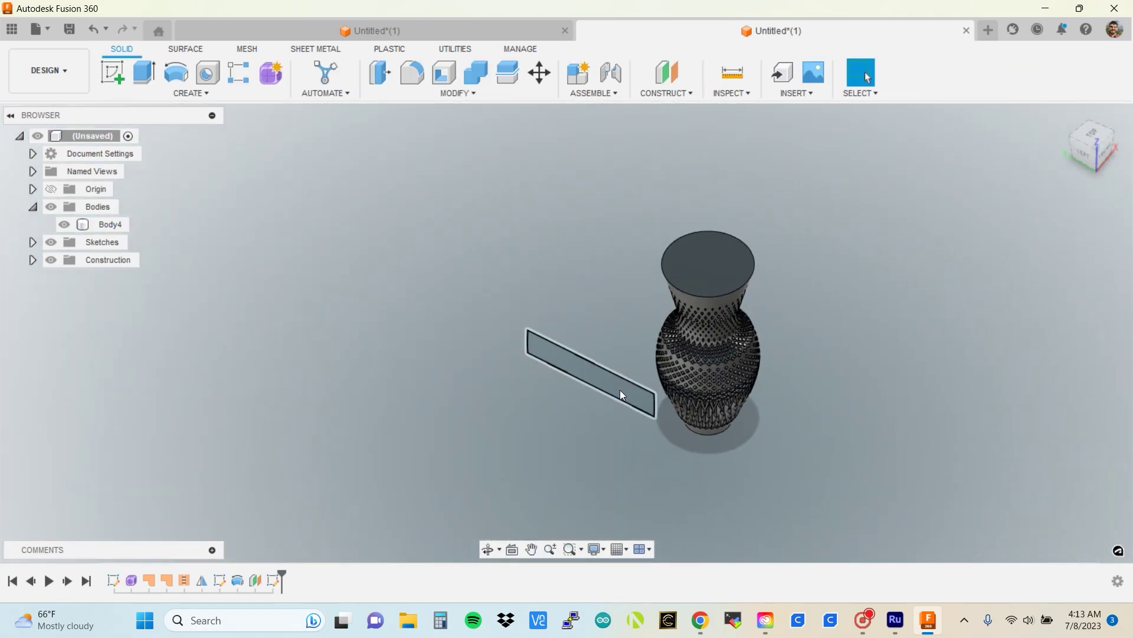
{"action": "left_click", "coordinate": [619, 388]}
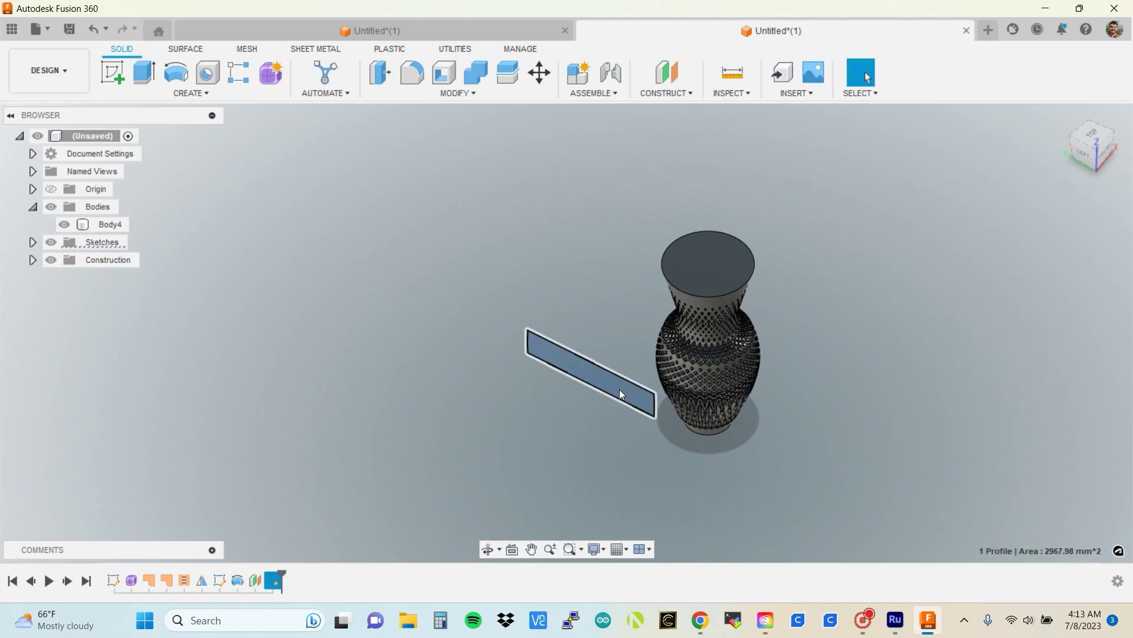
{"action": "left_click", "coordinate": [144, 72]}
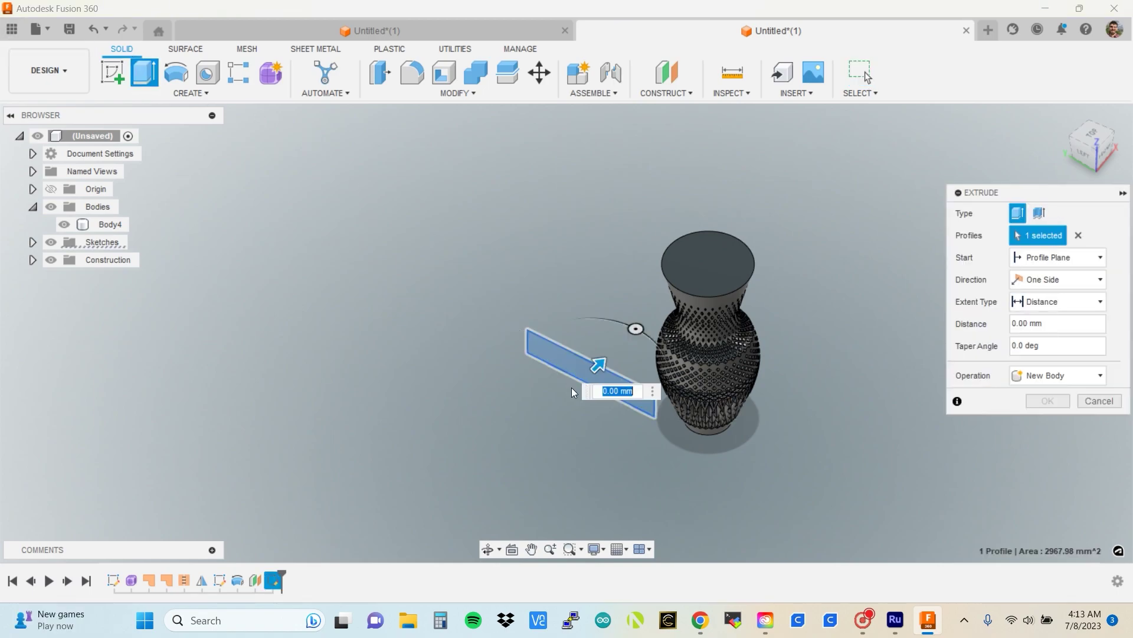
{"action": "left_click_drag", "start_coordinate": [602, 361], "coordinate": [822, 166]}
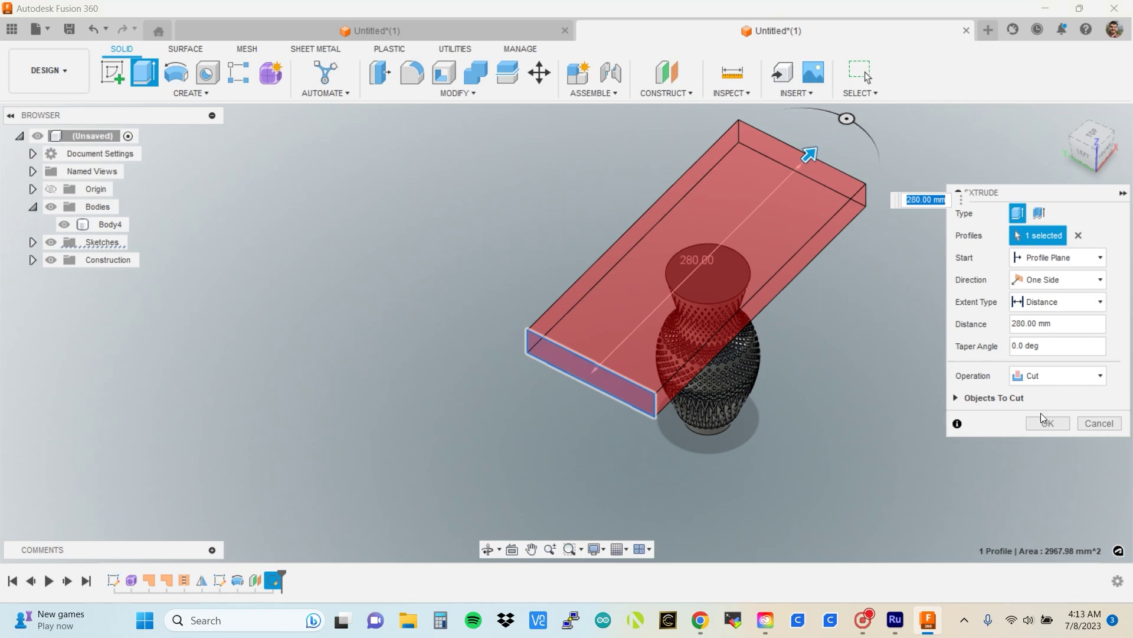
{"action": "left_click", "coordinate": [1044, 418]}
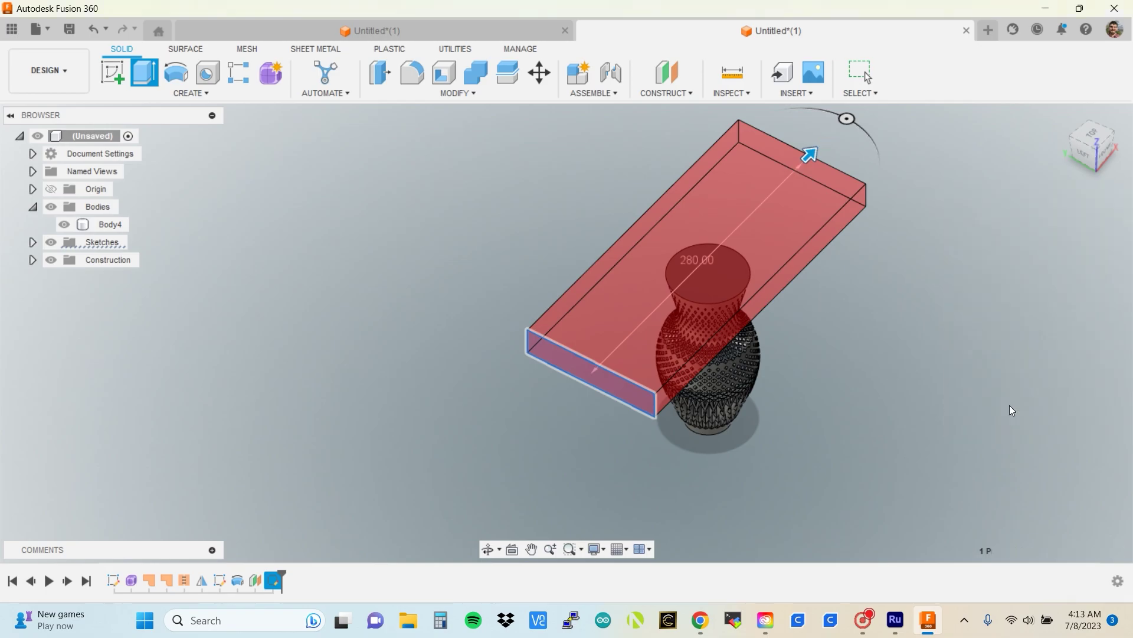
Save the trimmed vase body as a mesh for 3D printing.
{"action": "left_click", "coordinate": [1088, 157]}
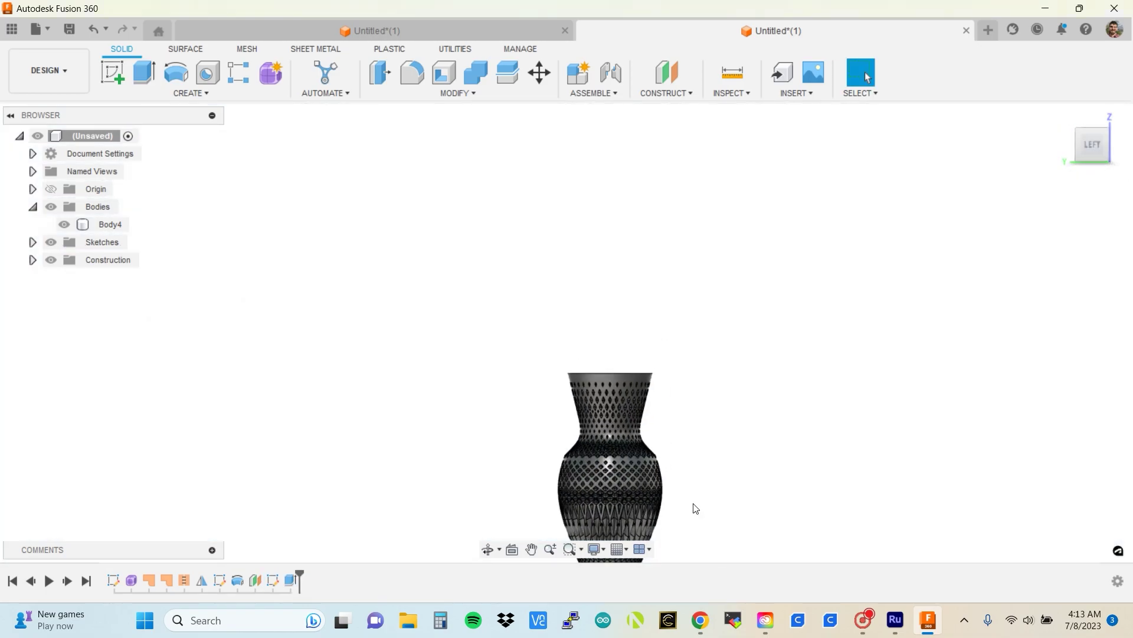
{"action": "scroll", "coordinate": [815, 304], "scroll_direction": "up", "scroll_amount": 5}
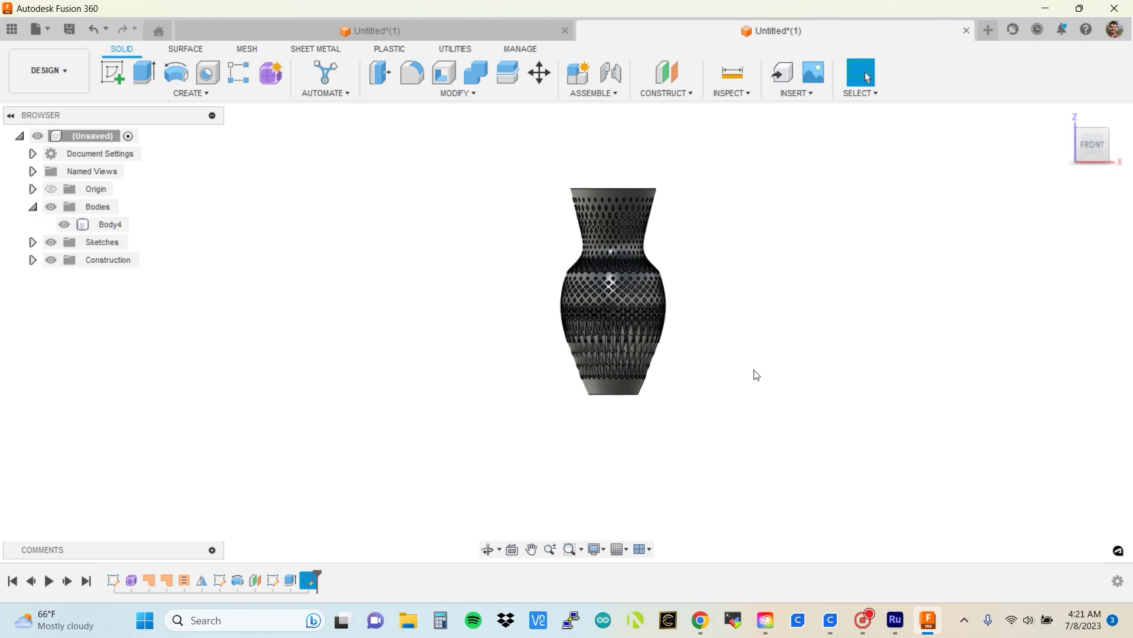
{"action": "mouse_move", "coordinate": [565, 322]}
{"action": "middle_mouse_down", "text": "shift"}
{"action": "mouse_move", "coordinate": [565, 378]}
{"action": "mouse_move", "coordinate": [565, 330]}
{"action": "middle_mouse_up", "text": "shift"}
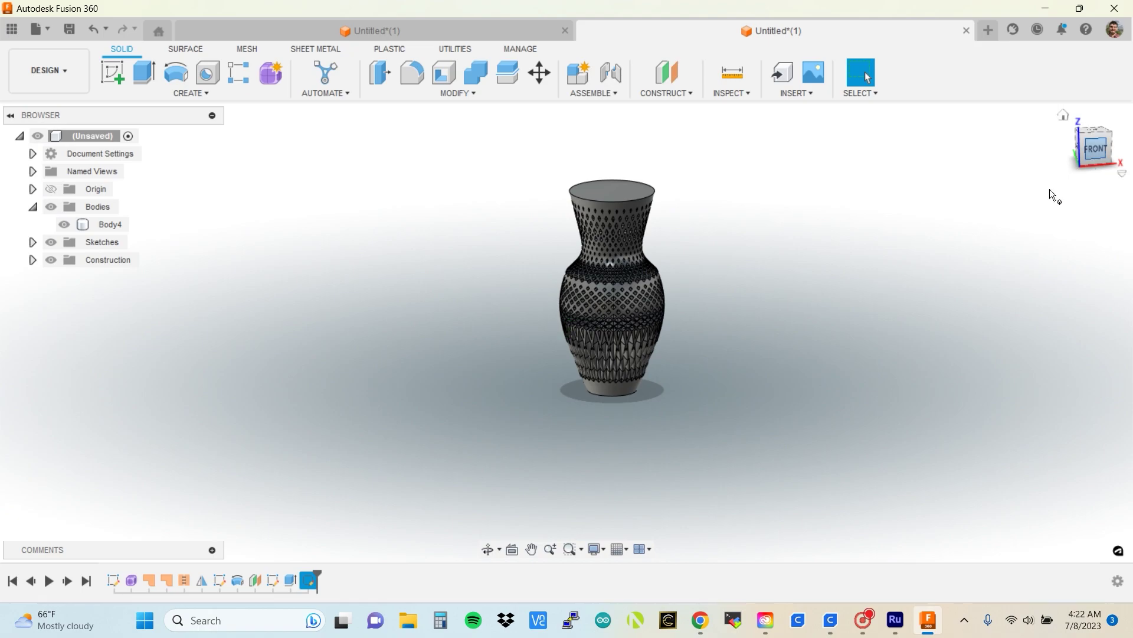
{"action": "left_click", "coordinate": [101, 223]}
{"action": "right_click", "coordinate": [104, 223]}
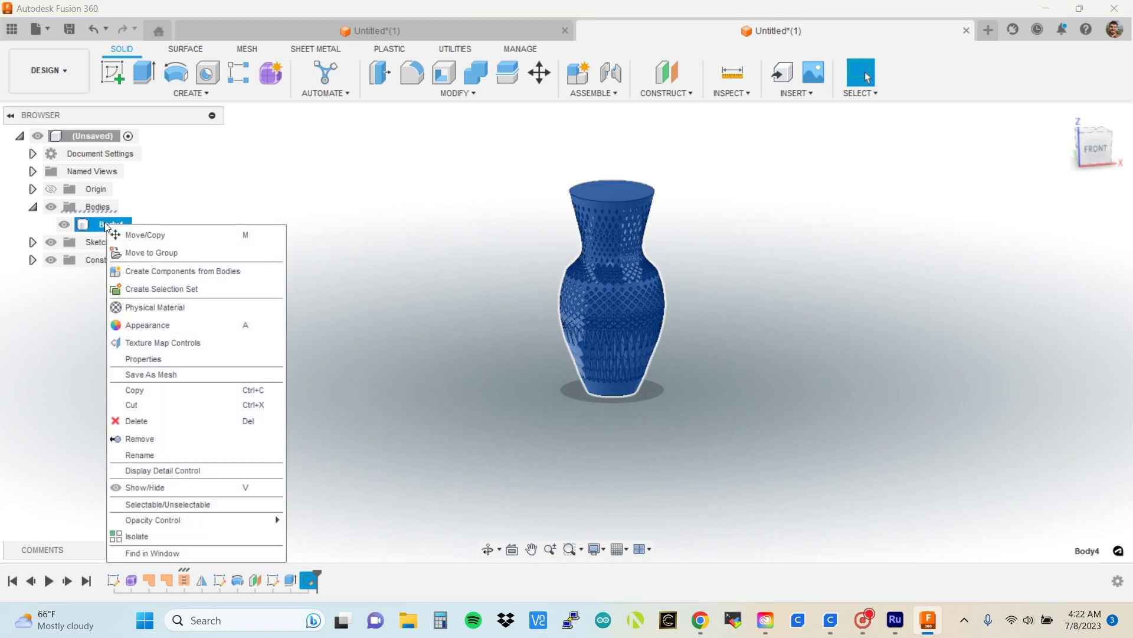
{"action": "left_click", "coordinate": [172, 376]}
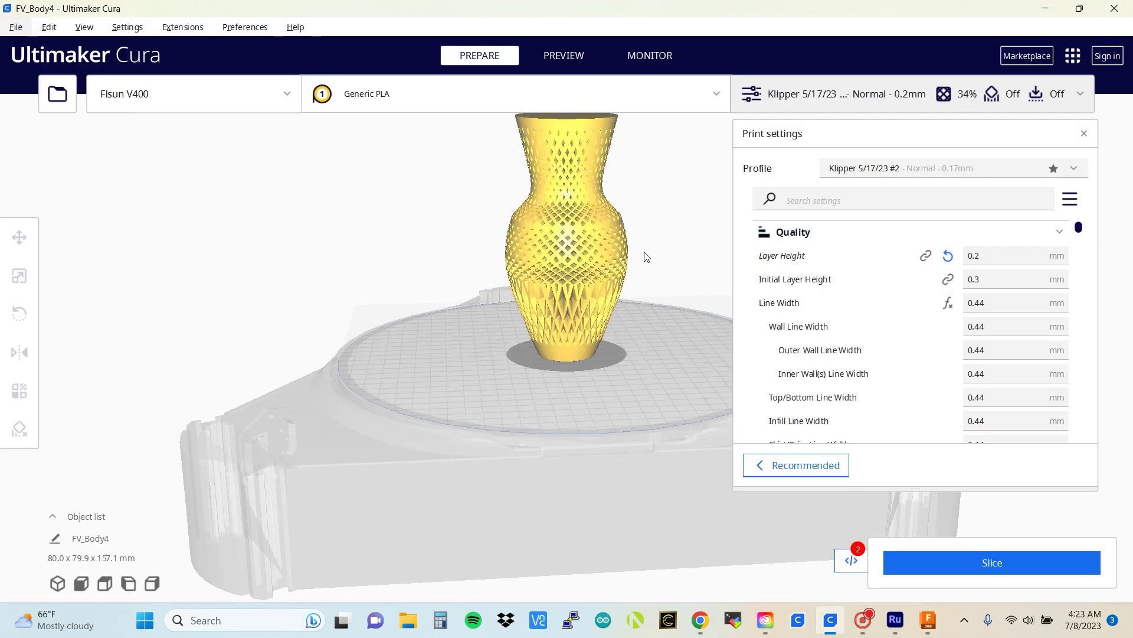
In Ultimaker Cura, enable Spiralize Outer Contour under Special Modes for the vase print.
{"action": "scroll", "coordinate": [558, 360], "scroll_direction": "up", "scroll_amount": 5}
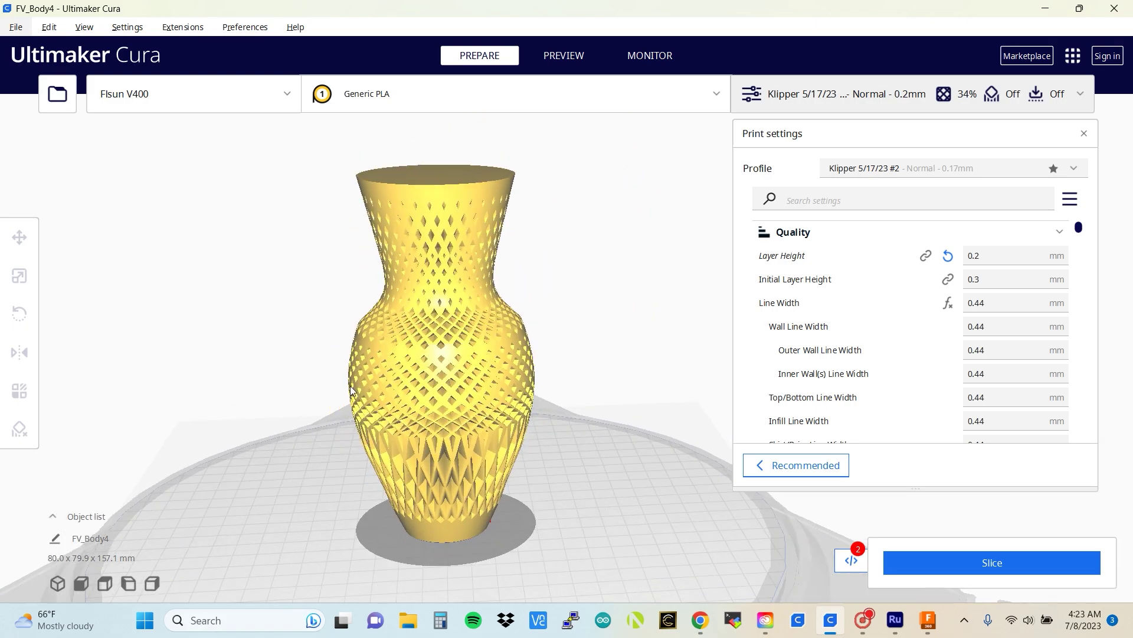
{"action": "right_click_drag", "start_coordinate": [571, 229], "coordinate": [611, 263]}
{"action": "right_click_drag", "start_coordinate": [663, 299], "coordinate": [602, 324]}
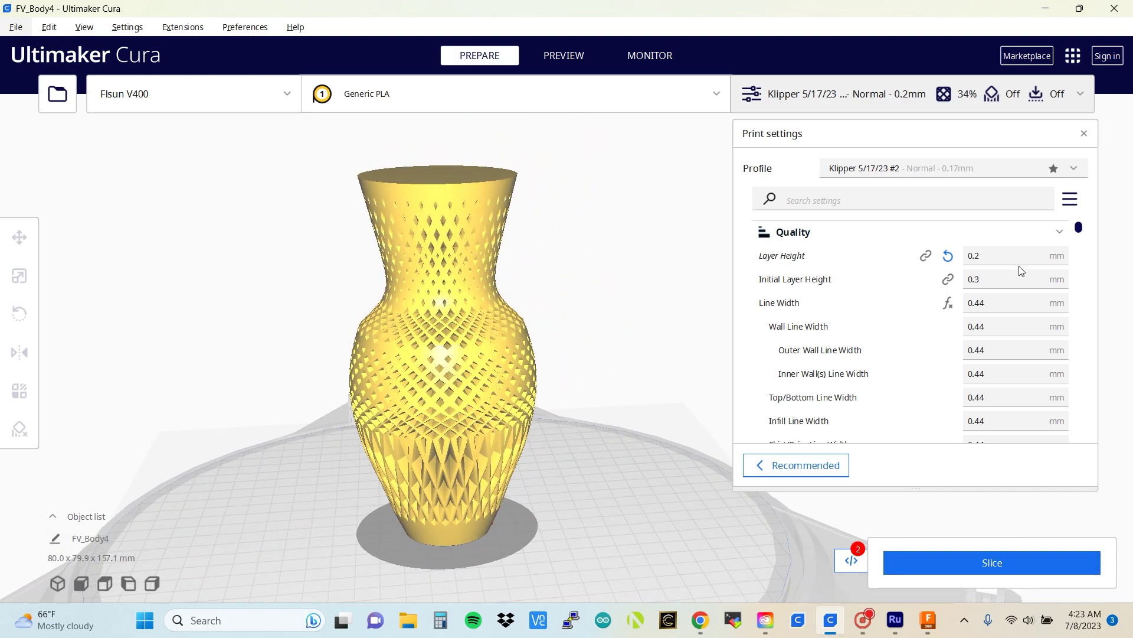
{"action": "left_click_drag", "start_coordinate": [1079, 229], "coordinate": [1111, 410]}
{"action": "scroll", "coordinate": [997, 346], "scroll_direction": "up", "scroll_amount": 4}
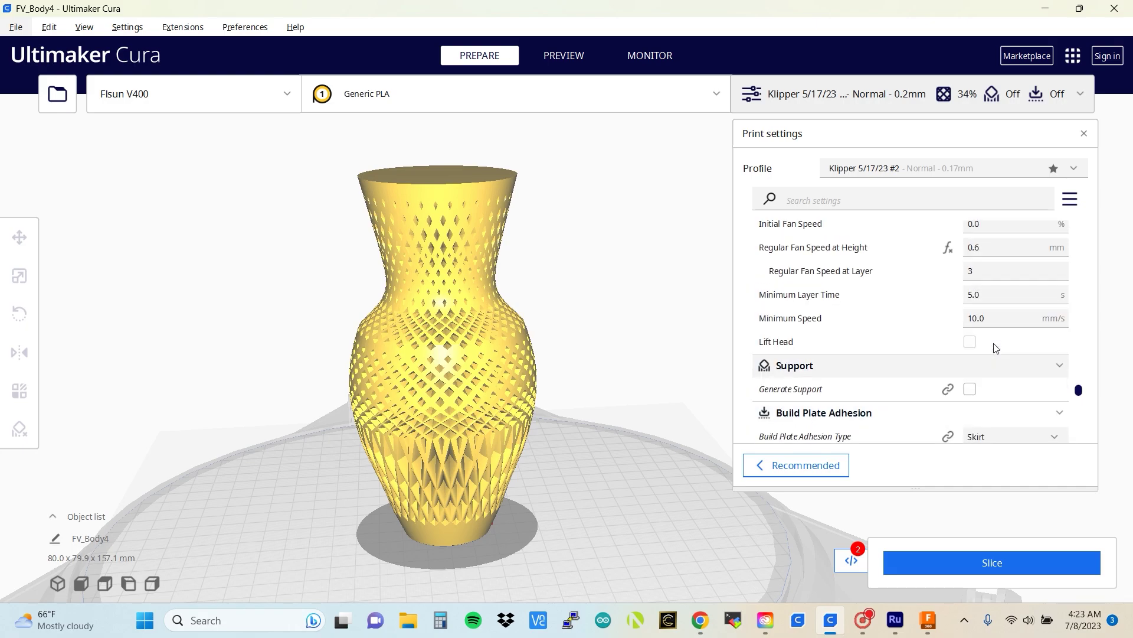
{"action": "scroll", "coordinate": [995, 348], "scroll_direction": "down", "scroll_amount": 6}
{"action": "scroll", "coordinate": [995, 353], "scroll_direction": "down", "scroll_amount": 6}
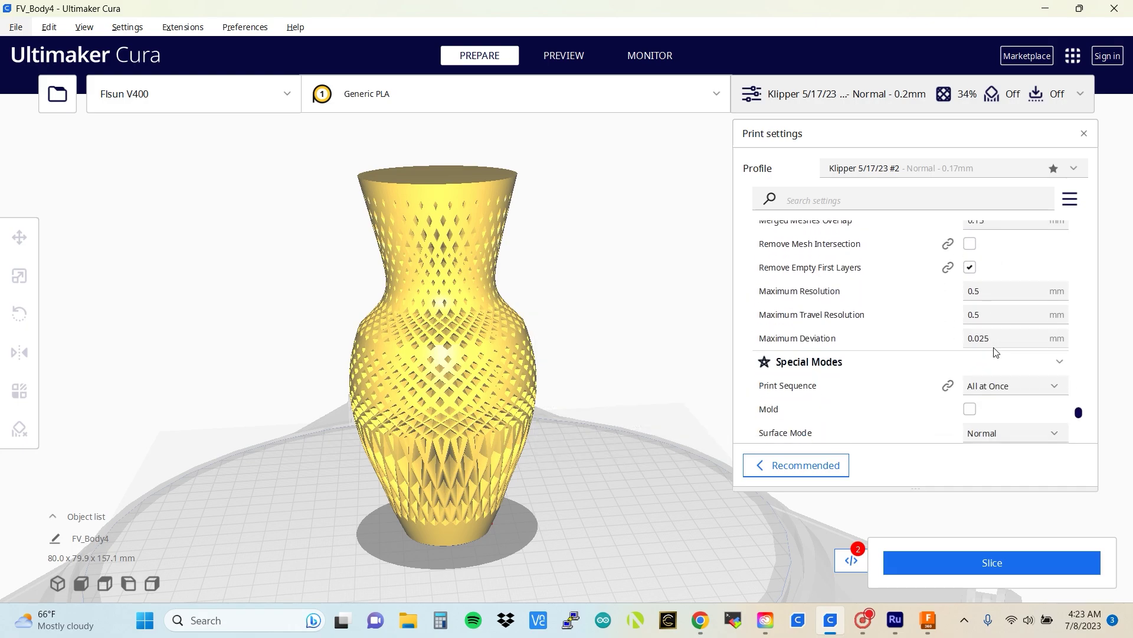
{"action": "scroll", "coordinate": [963, 275], "scroll_direction": "up", "scroll_amount": 1}
{"action": "left_click", "coordinate": [969, 270]}
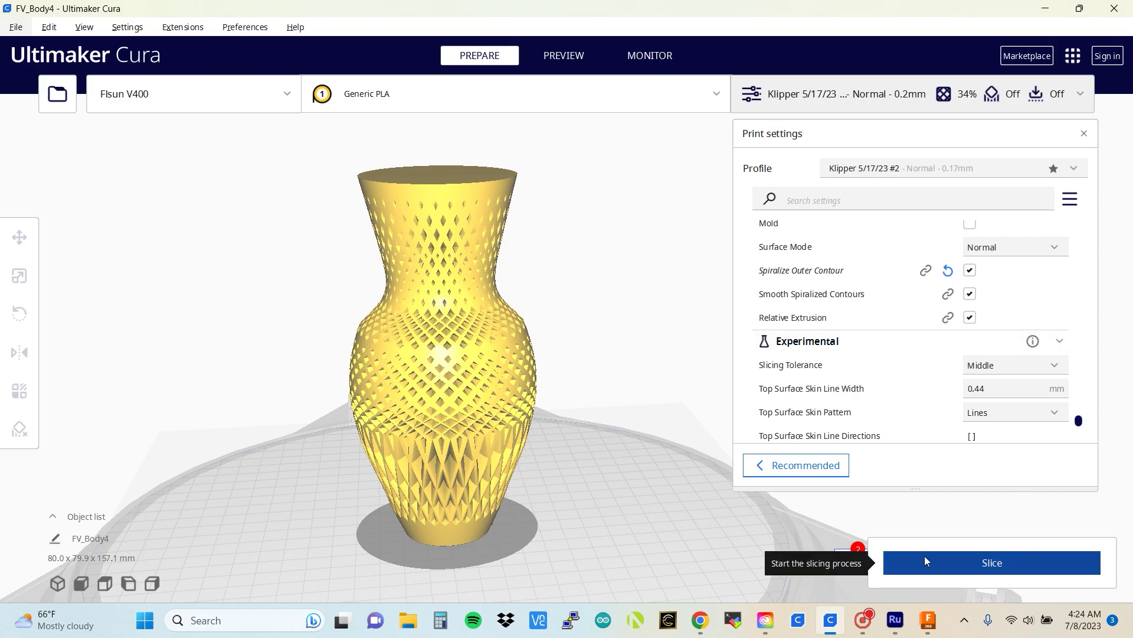
Slice the vase and inspect its layer preview from above.
{"action": "left_click", "coordinate": [1033, 563]}
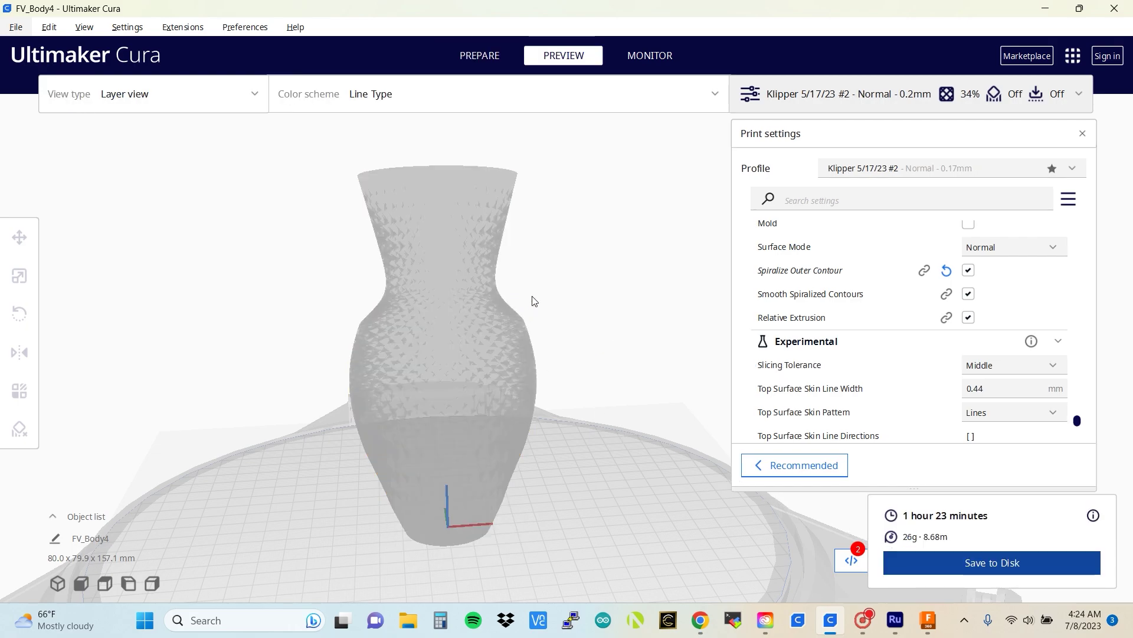
{"action": "right_click_drag", "start_coordinate": [539, 240], "coordinate": [556, 419]}
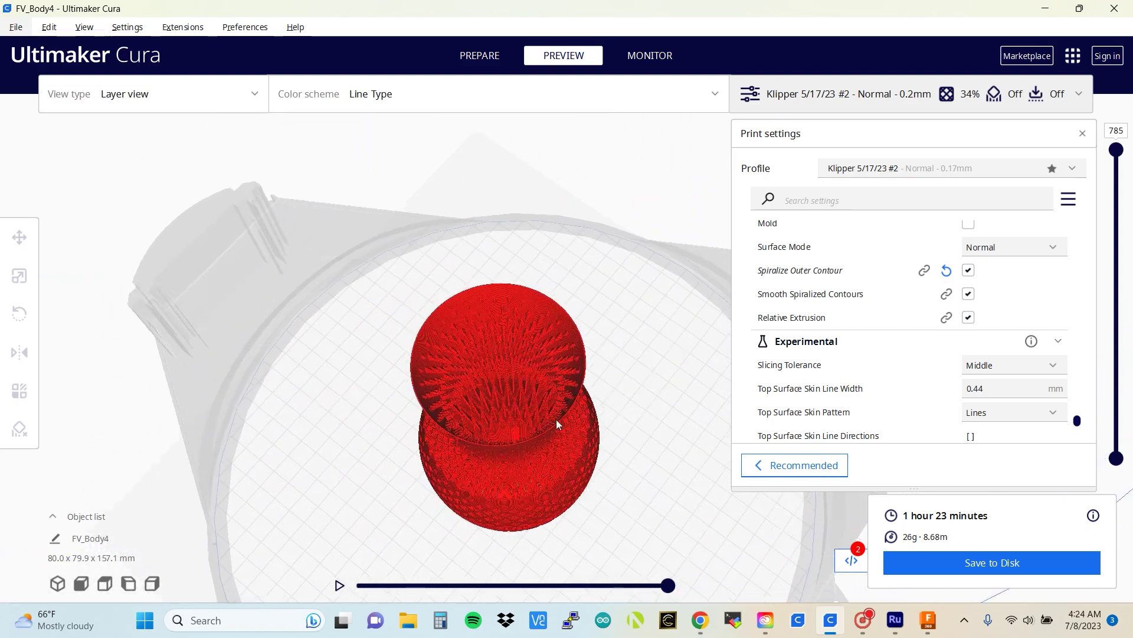